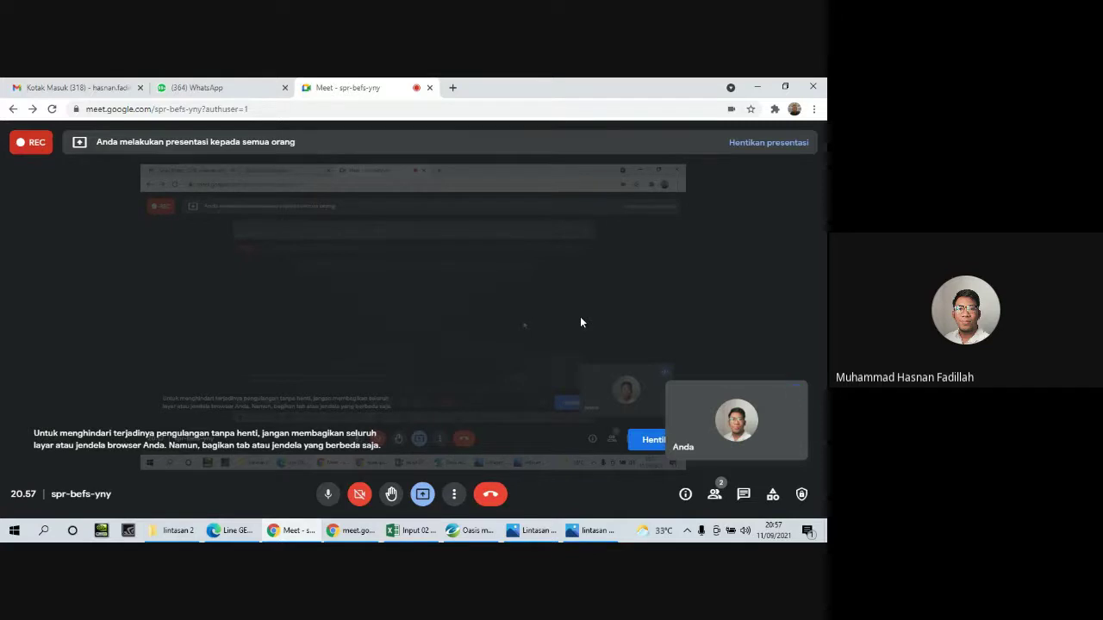
View the Line GEOLISTRIK.pdf map, then switch to the Input 02 workbook and examine the L02M_xyz distance and depth data.
left_click(235, 531)
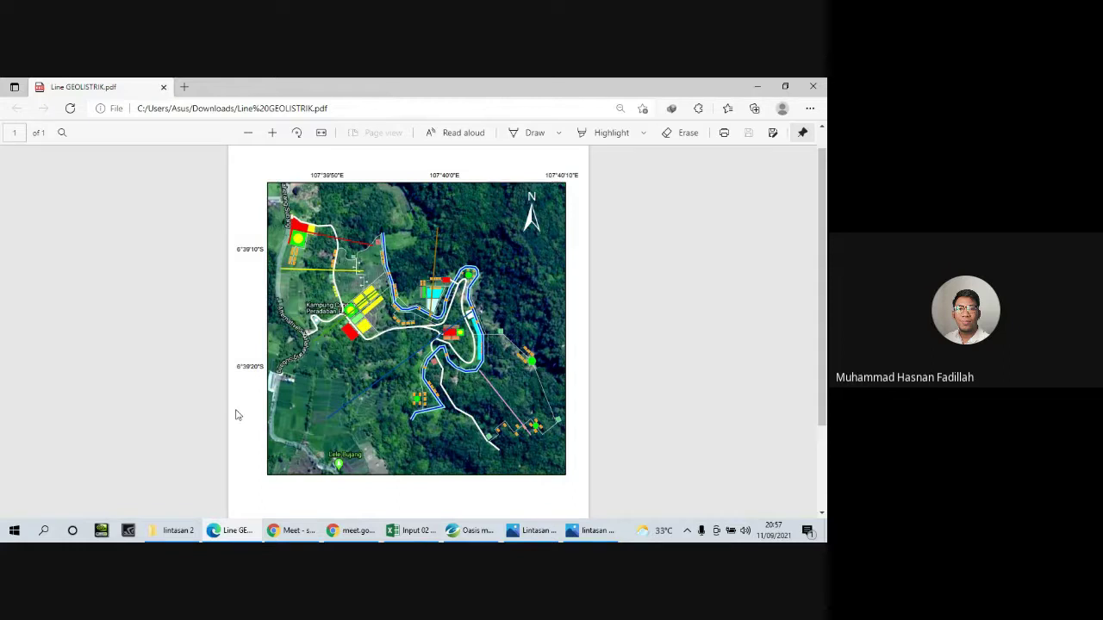
left_click(403, 540)
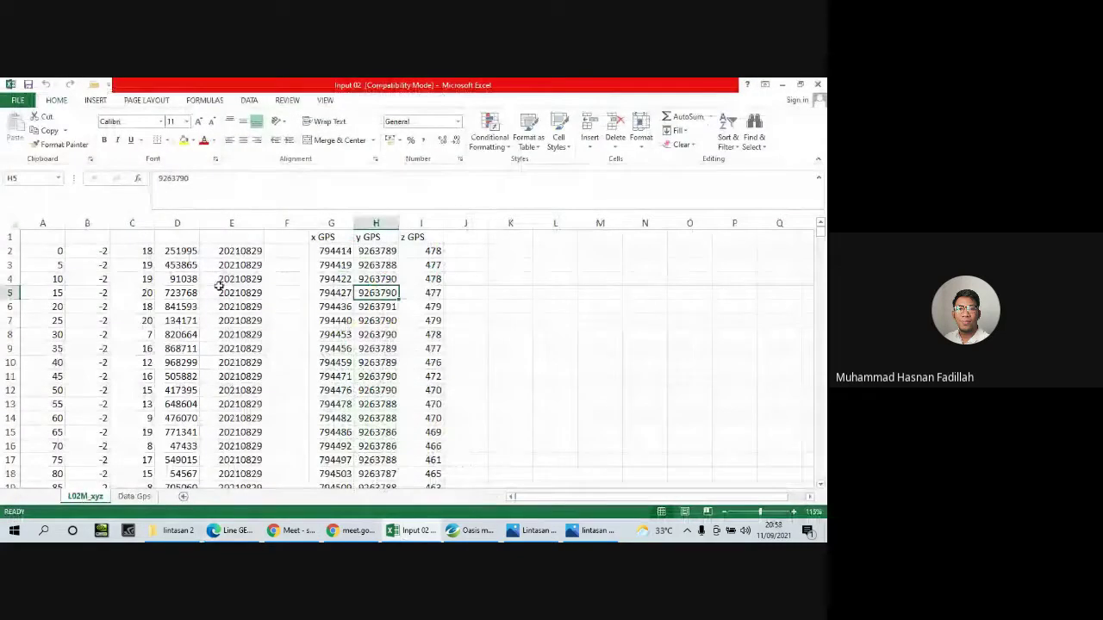
left_click(36, 249)
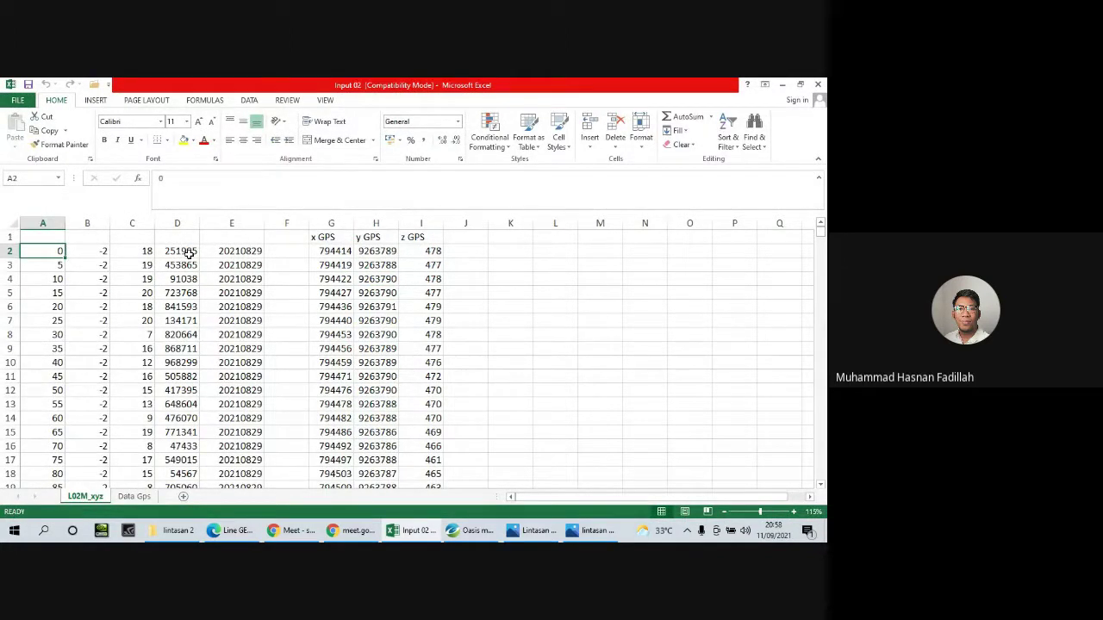
scroll(154, 279, "down", 1)
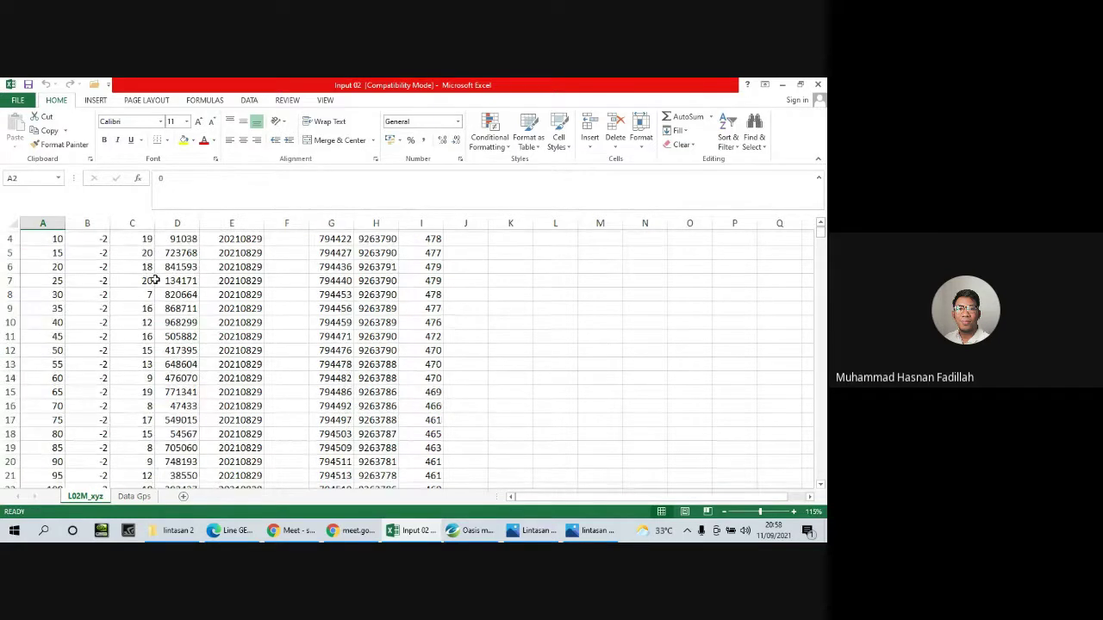
scroll(154, 279, "up", 1)
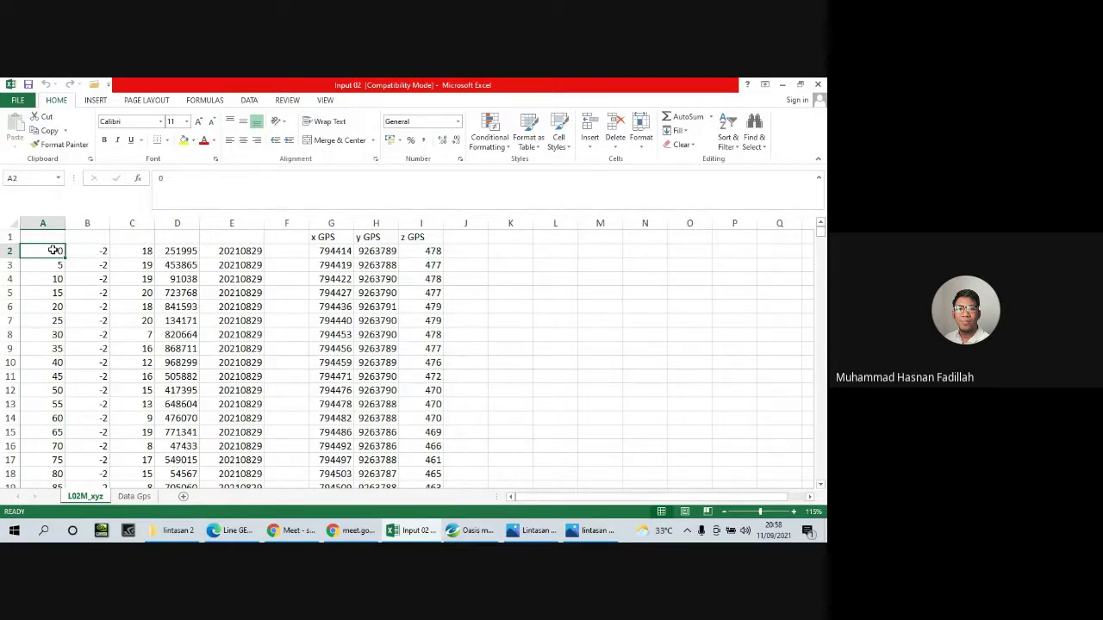
scroll(54, 250, "down", 1)
scroll(54, 250, "down", 12)
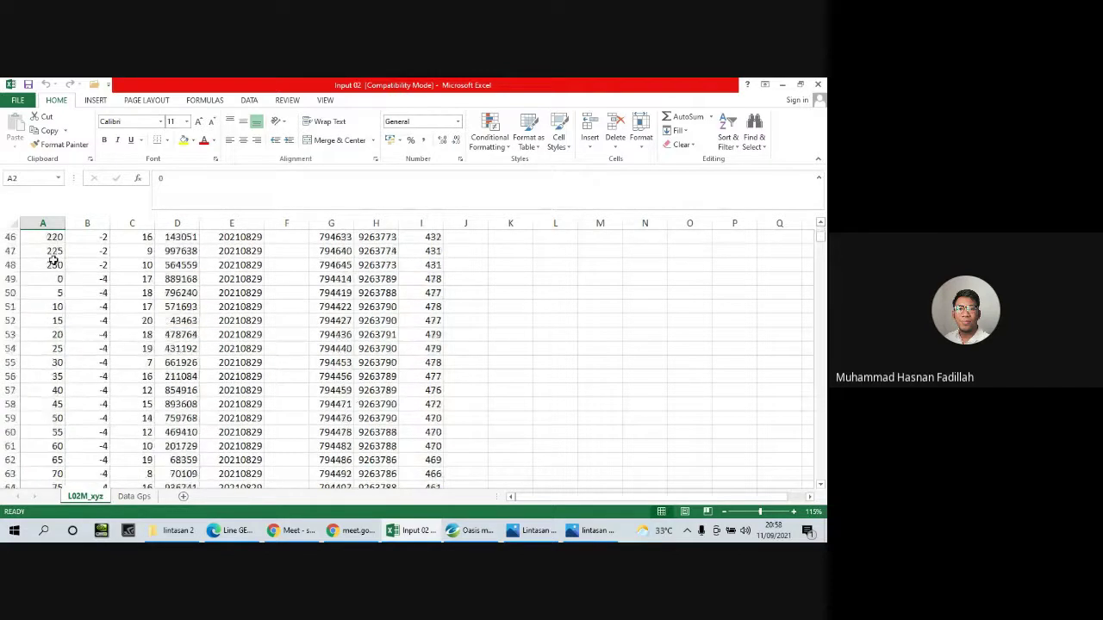
scroll(54, 259, "up", 13)
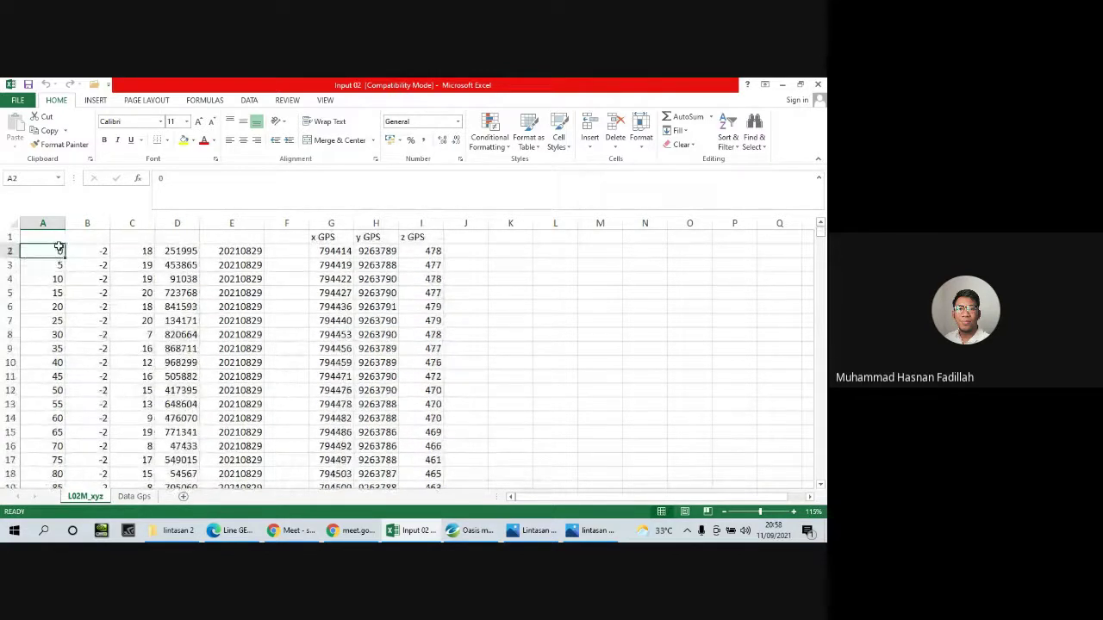
Enter the header x above the distance values in cell A1.
left_click(57, 241)
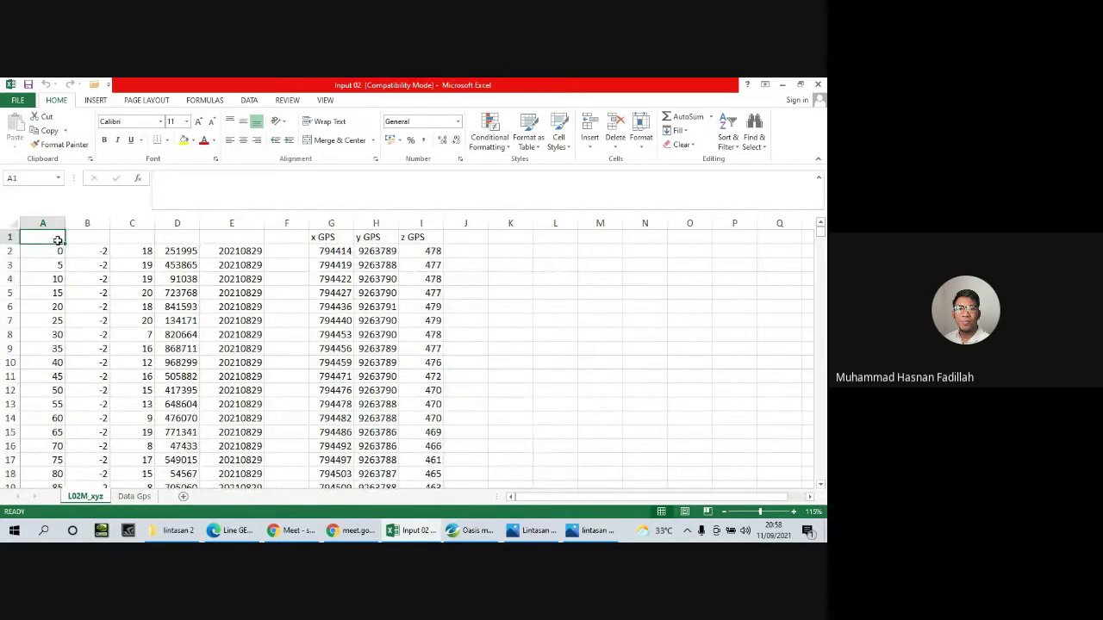
type("x")
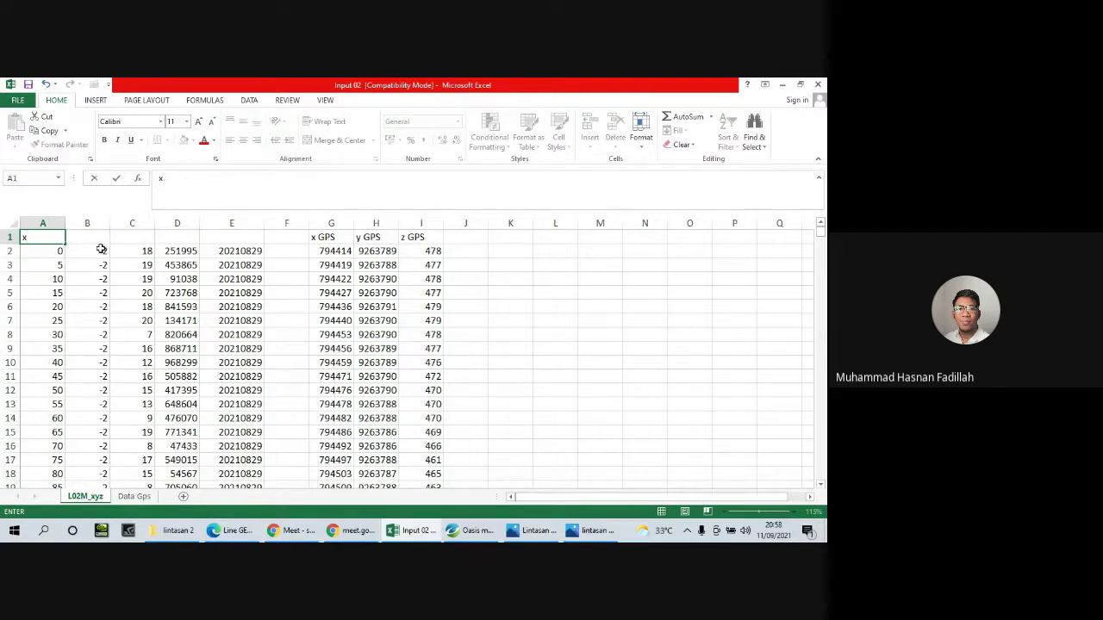
key("Tab")
Review the depth values in column B and enter the header y in cell B1.
scroll(111, 306, "down", 4)
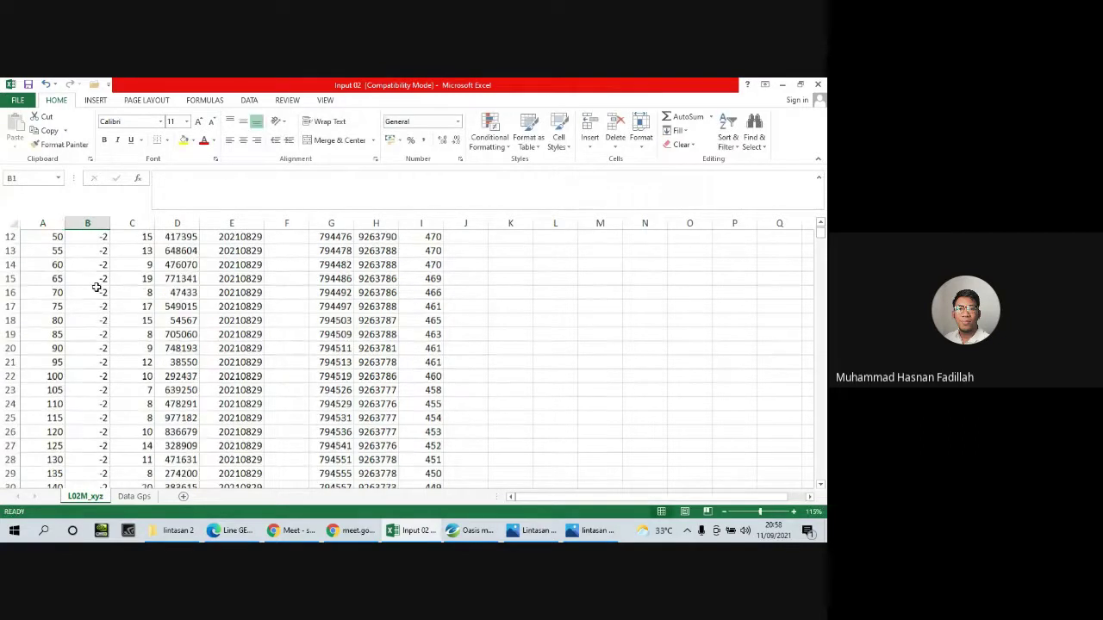
scroll(92, 278, "up", 4)
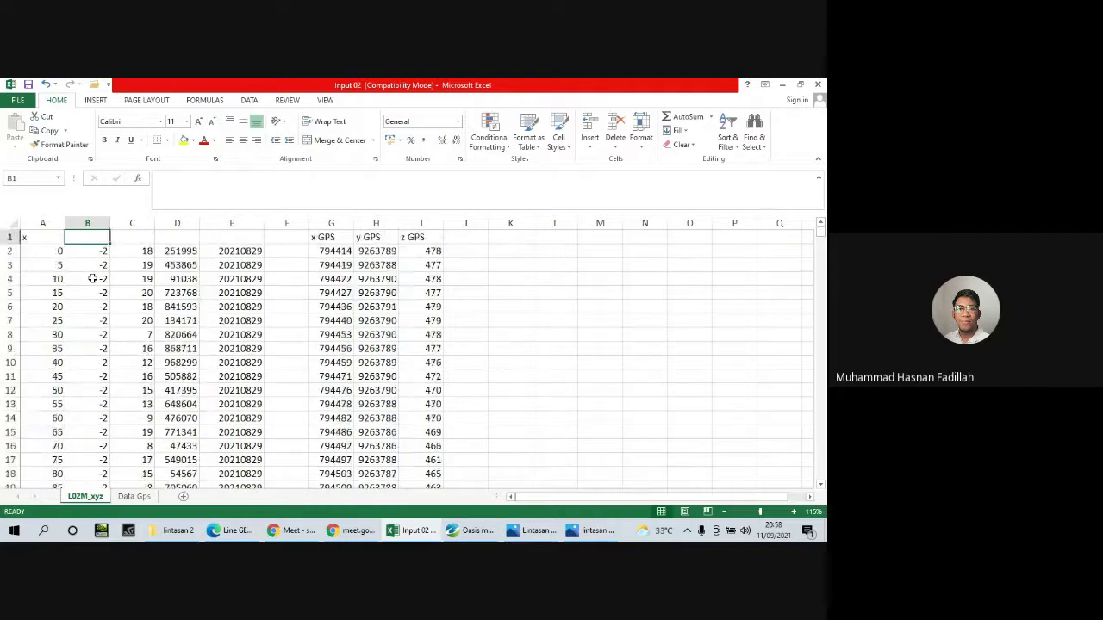
scroll(92, 283, "down", 11)
scroll(92, 285, "down", 20)
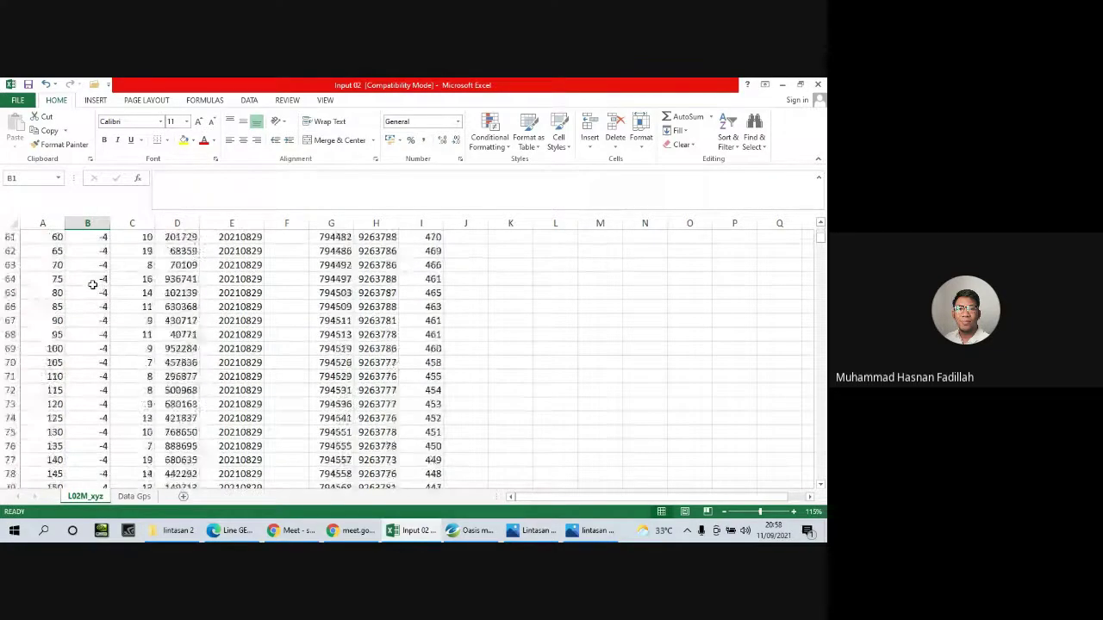
scroll(92, 285, "up", 12)
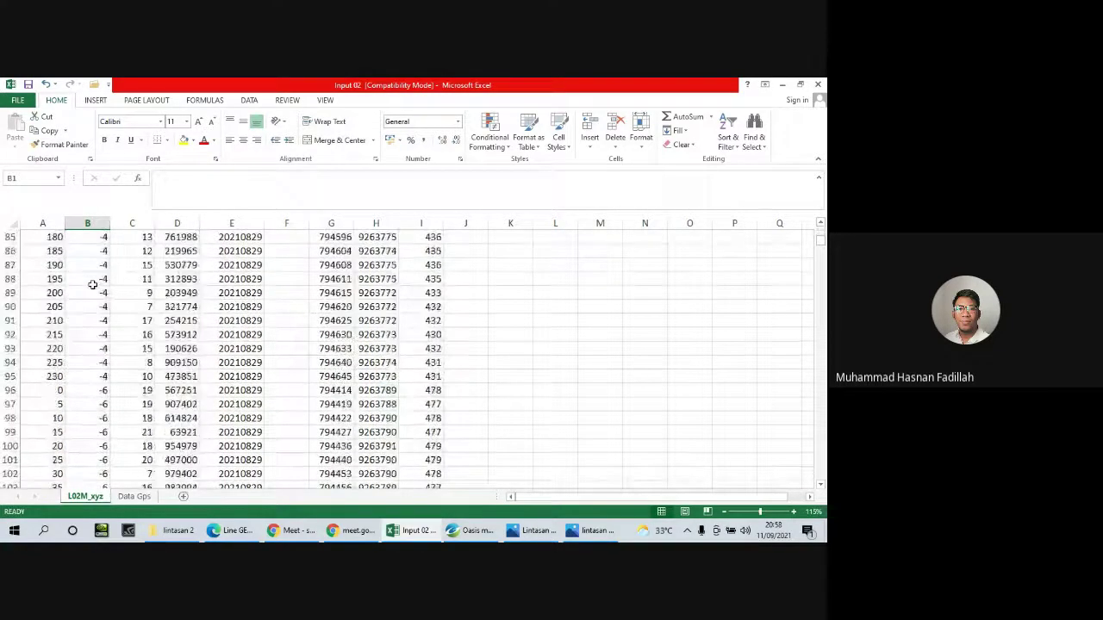
scroll(92, 285, "down", 7)
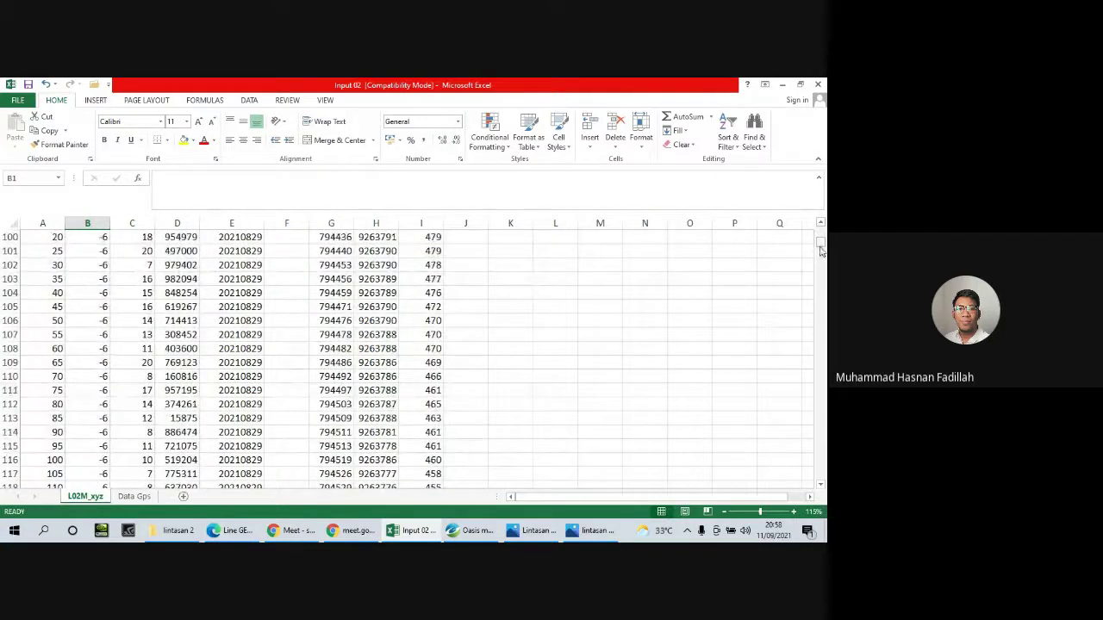
mouse_move(821, 249)
left_mouse_down()
mouse_move(823, 465)
mouse_move(821, 229)
left_mouse_up()
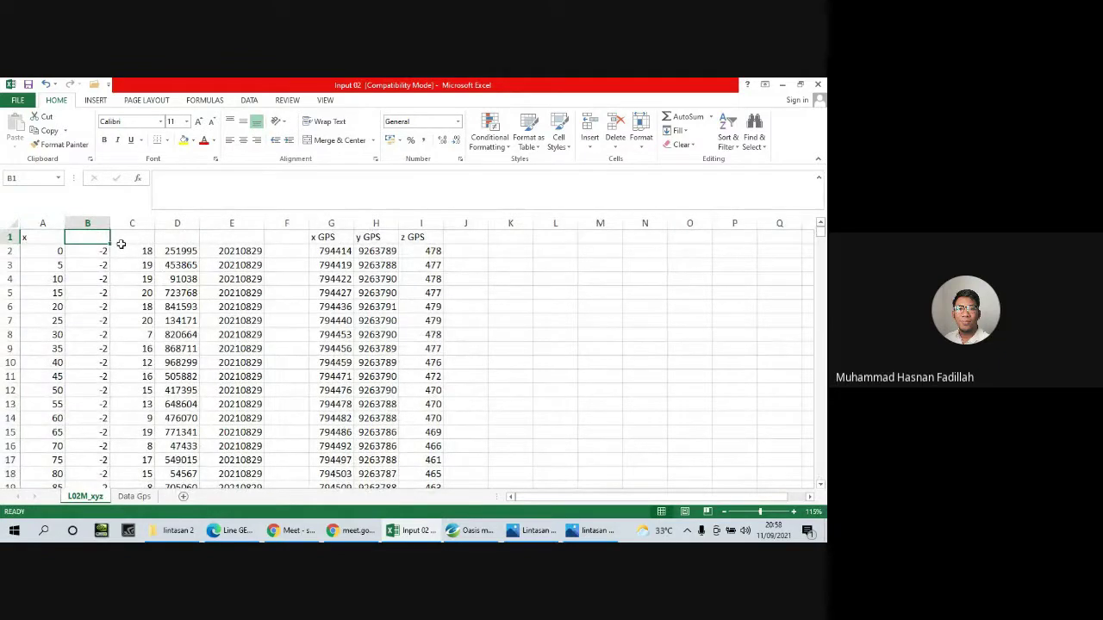
type("y")
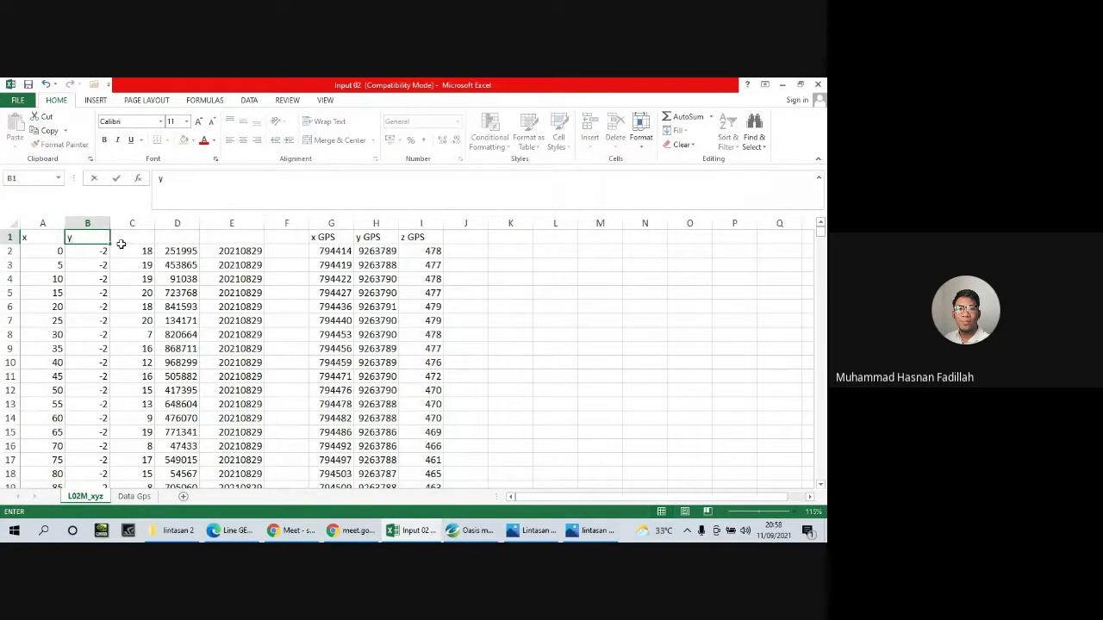
Enter the header mV/nT in cell C1 above the measured values.
left_click(124, 238)
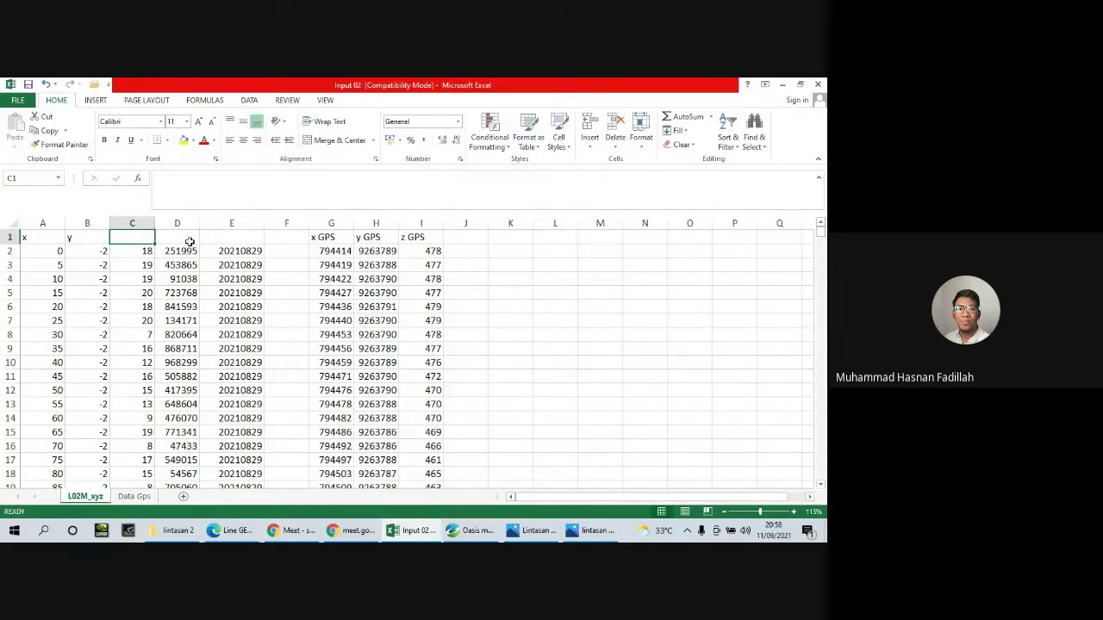
type("m")
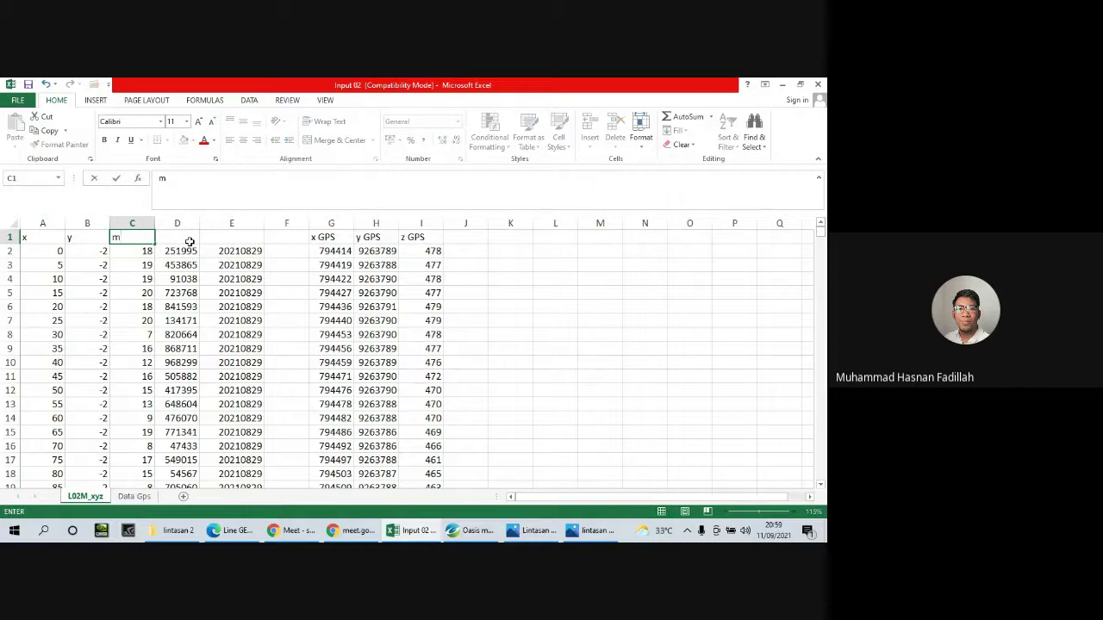
type("V/nT")
scroll(177, 248, "down", 1)
scroll(177, 248, "down", 6)
scroll(177, 252, "up", 7)
key("Escape")
Enter the header date in cell E1 above the survey date values.
left_click(227, 237)
type("date")
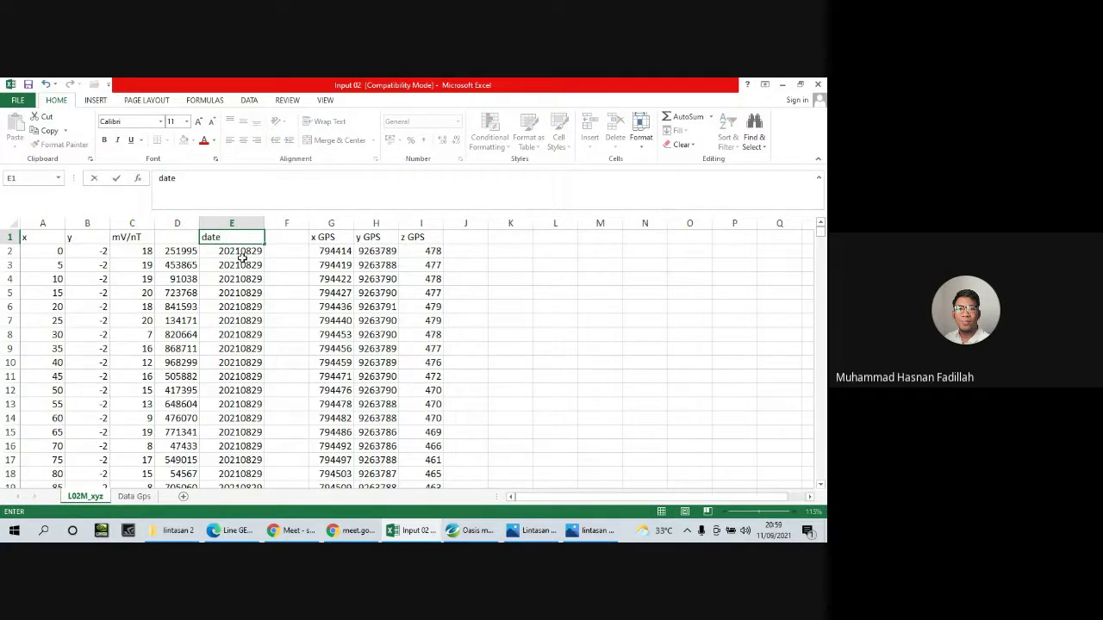
left_click(242, 257)
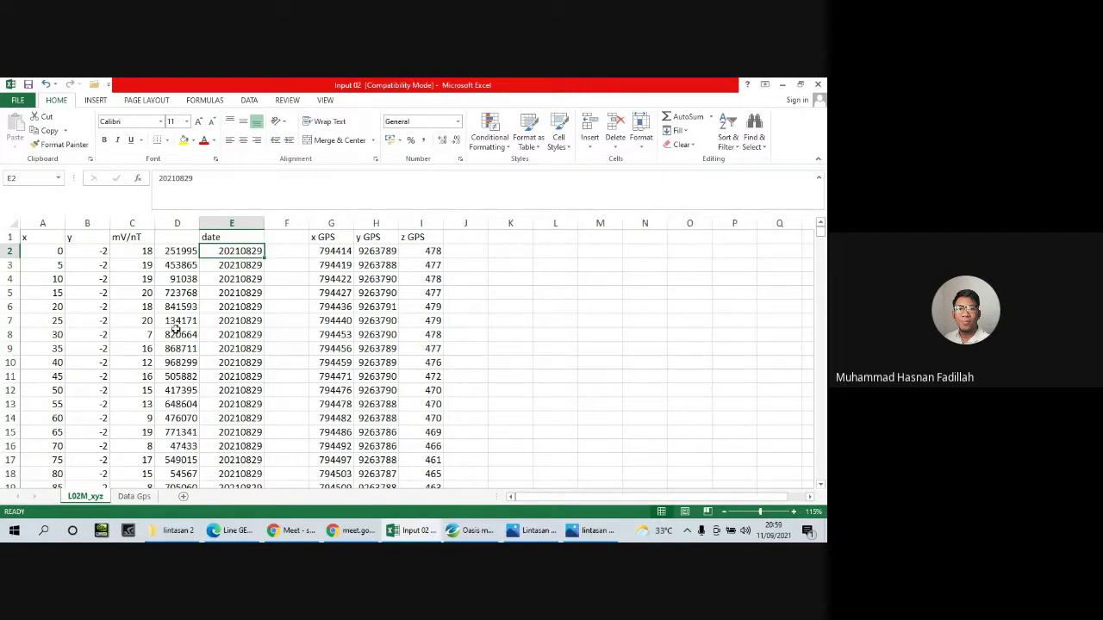
Check the survey line on the Line GEOLISTRIK.pdf map, then return to the workbook and examine the last data rows of L02M_xyz.
left_click(228, 529)
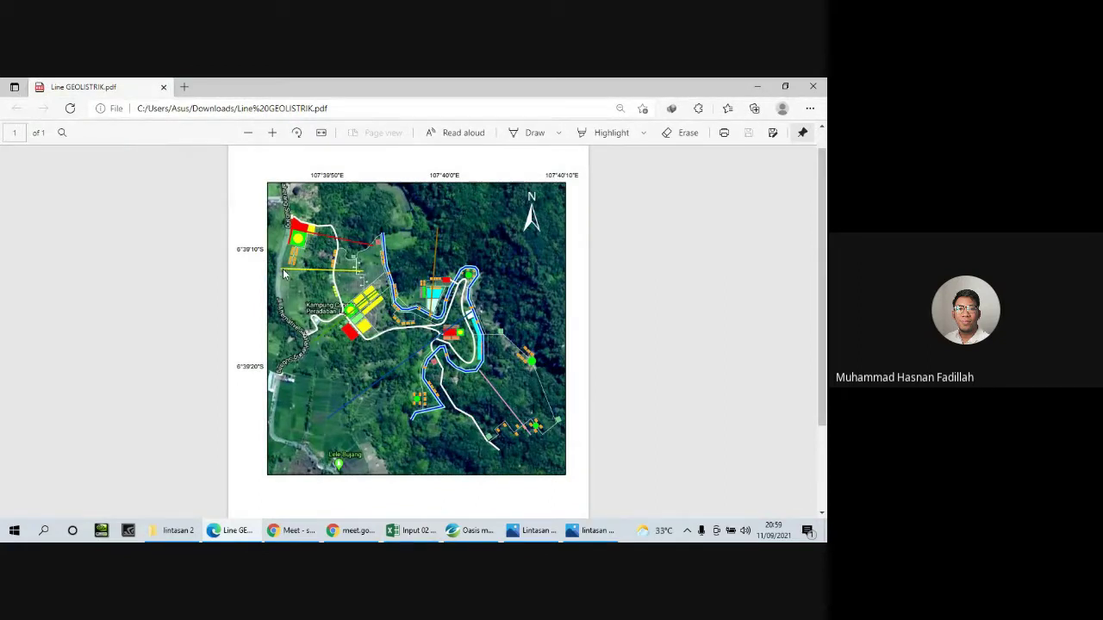
mouse_move(363, 540)
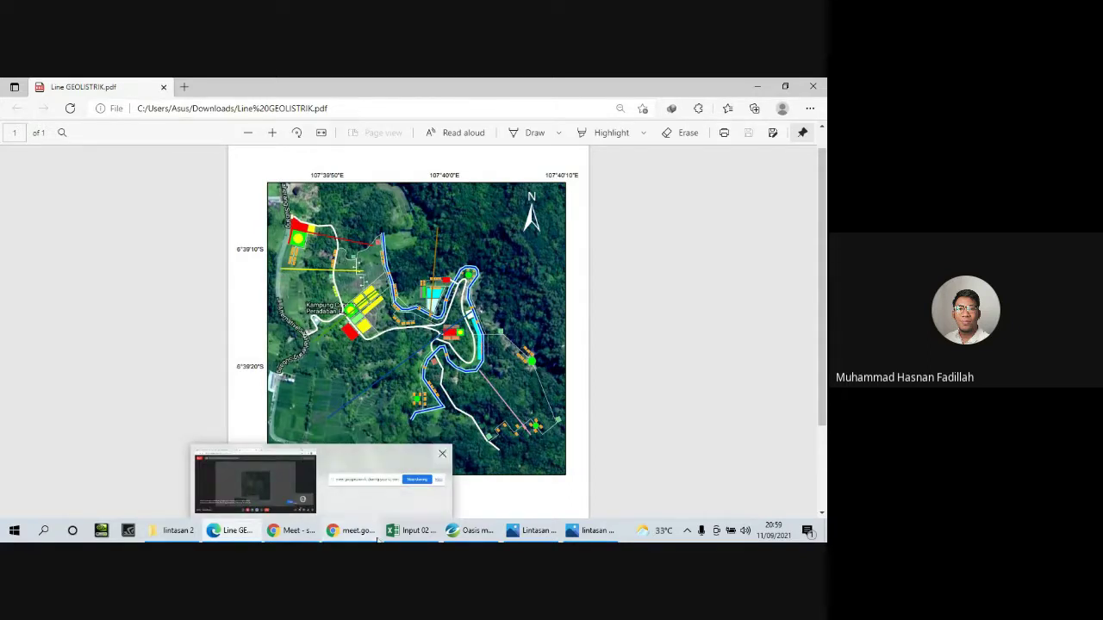
left_click(396, 508)
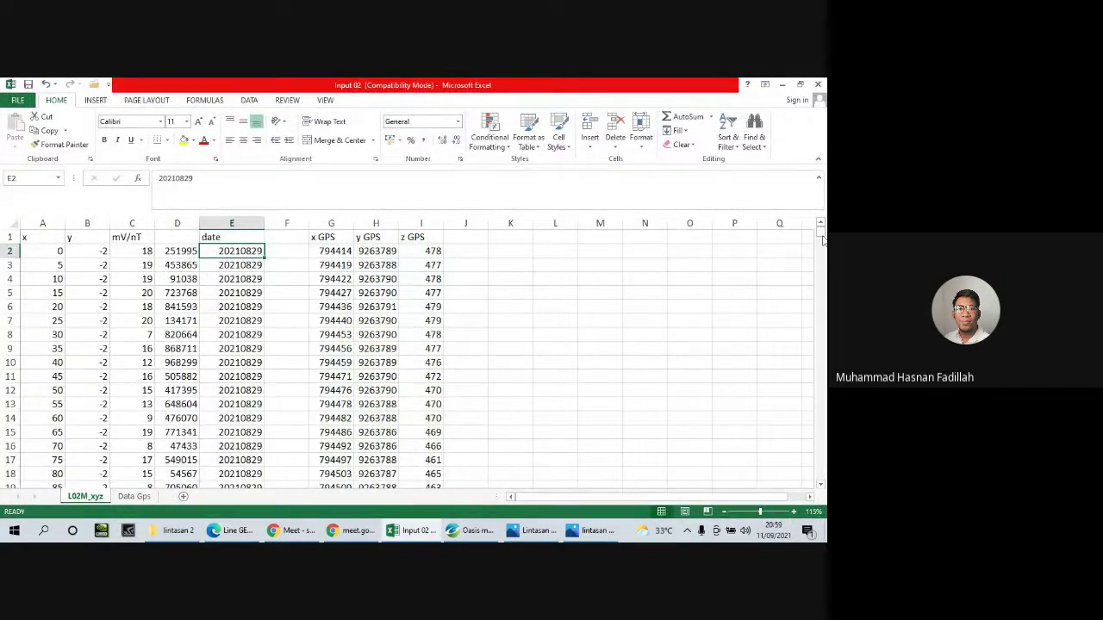
left_click_drag(823, 240, 820, 474)
scroll(177, 455, "down", 2)
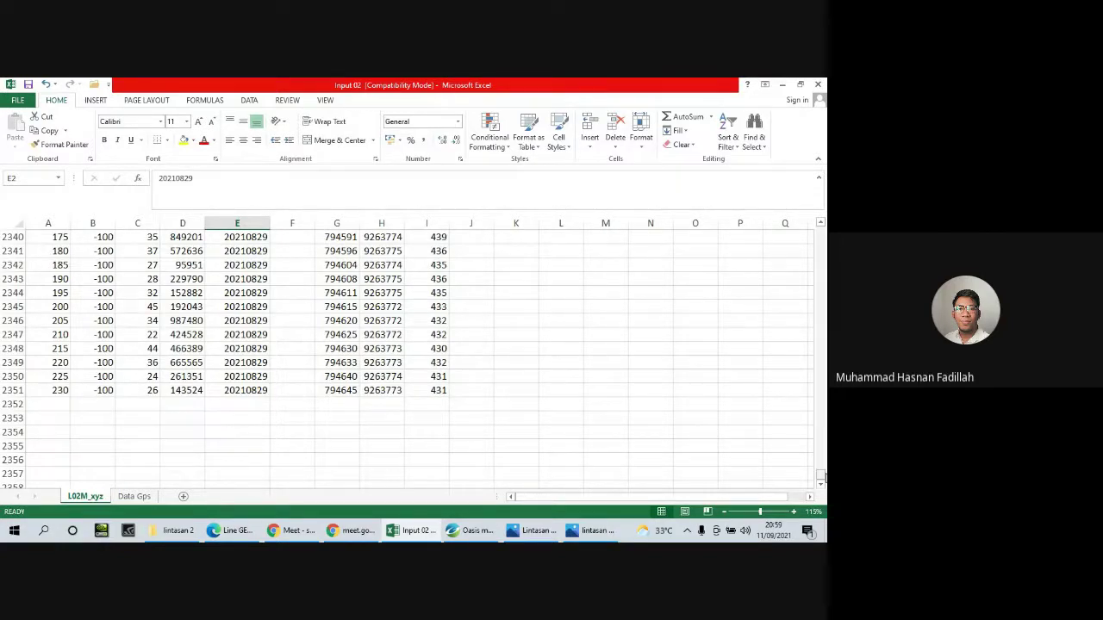
left_click_drag(823, 474, 823, 228)
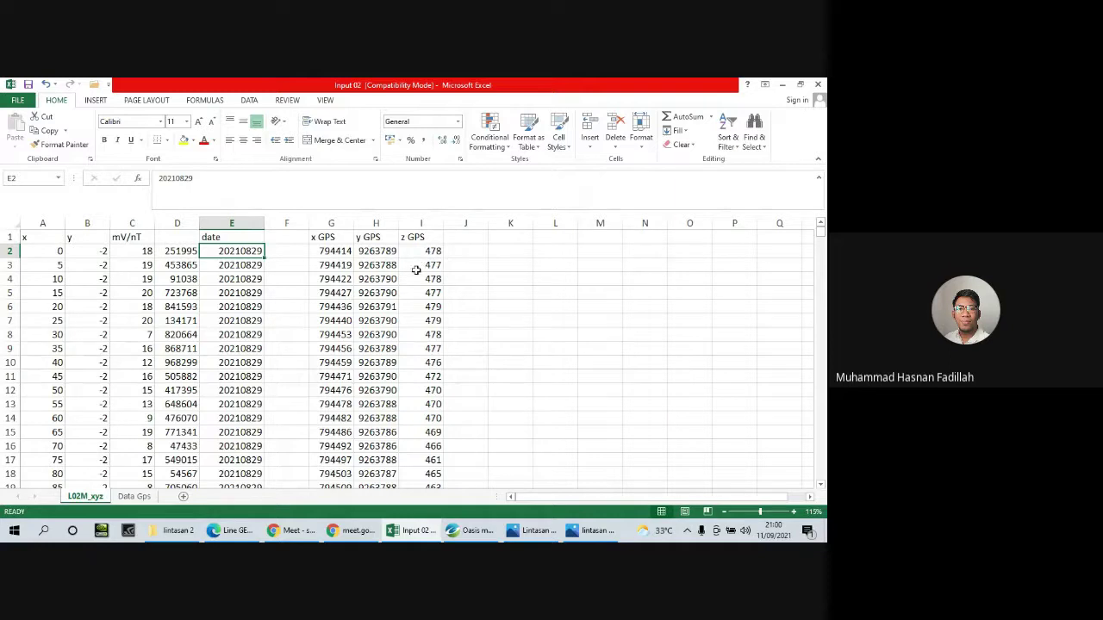
Examine the coordinates on the Data Gps sheet and compare them with the x, y and z GPS columns on L02M_xyz.
left_click(143, 499)
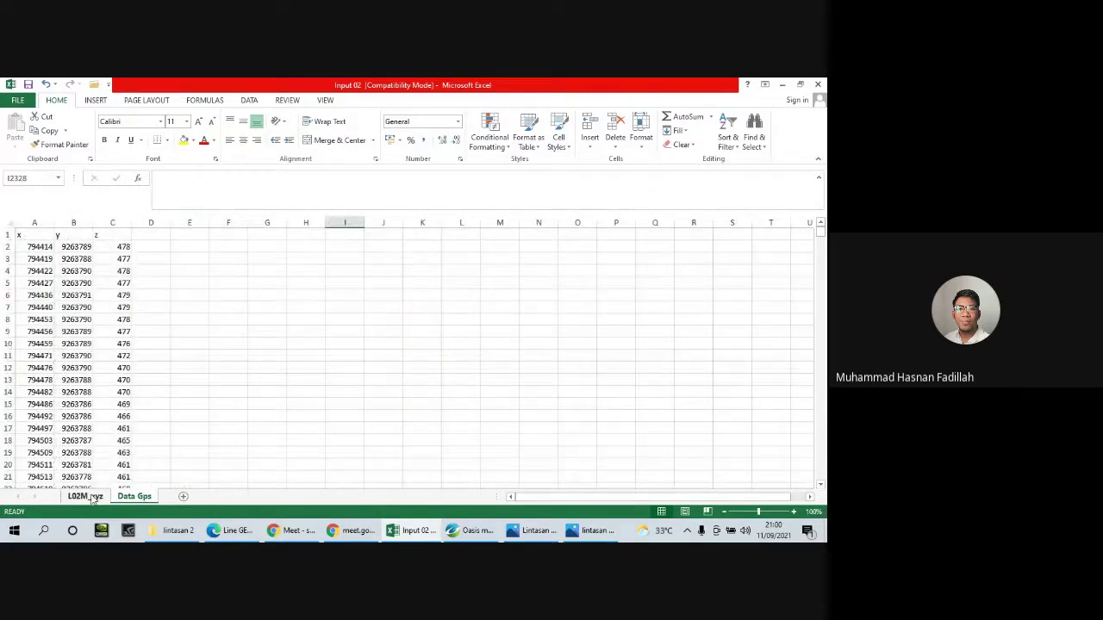
scroll(109, 355, "down", 9)
scroll(106, 351, "up", 9)
scroll(92, 405, "down", 12)
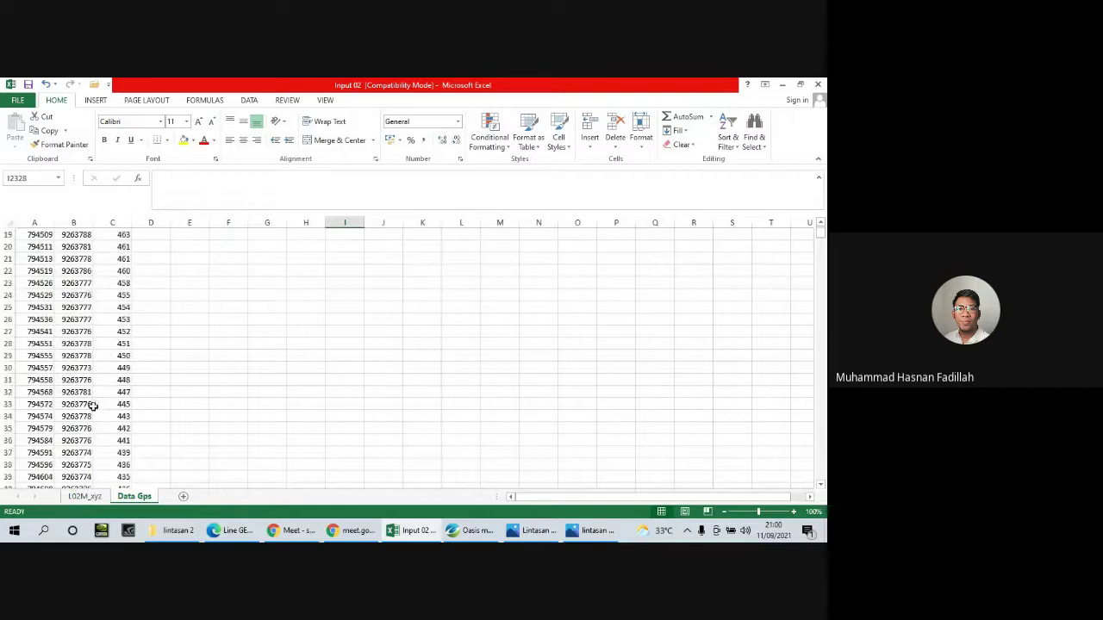
left_click(90, 498)
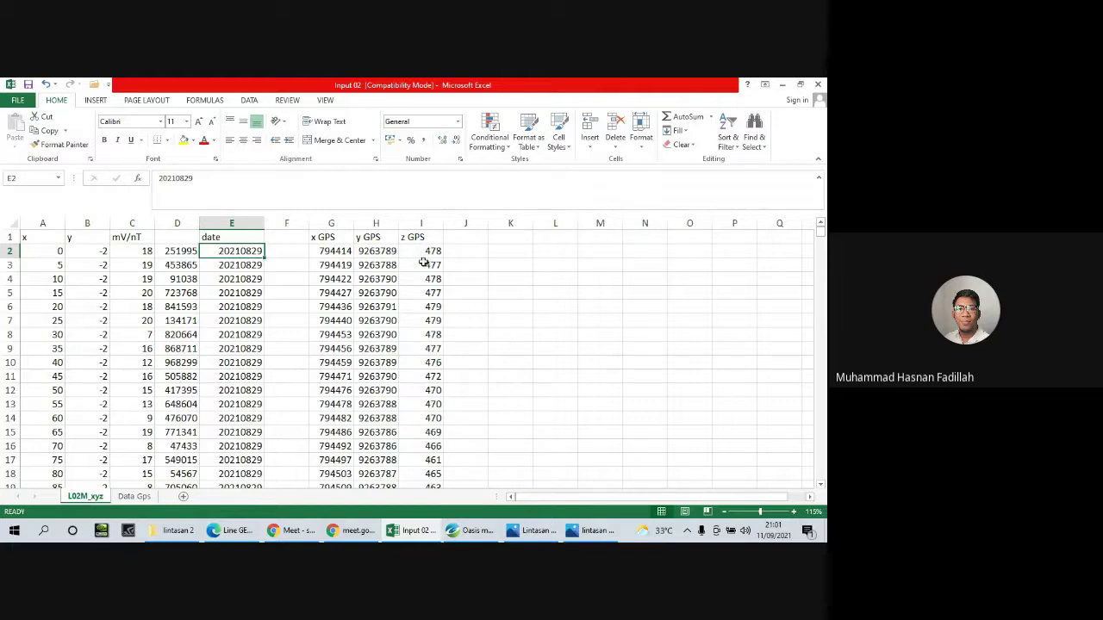
scroll(365, 258, "down", 1)
scroll(365, 259, "down", 3)
scroll(362, 275, "up", 4)
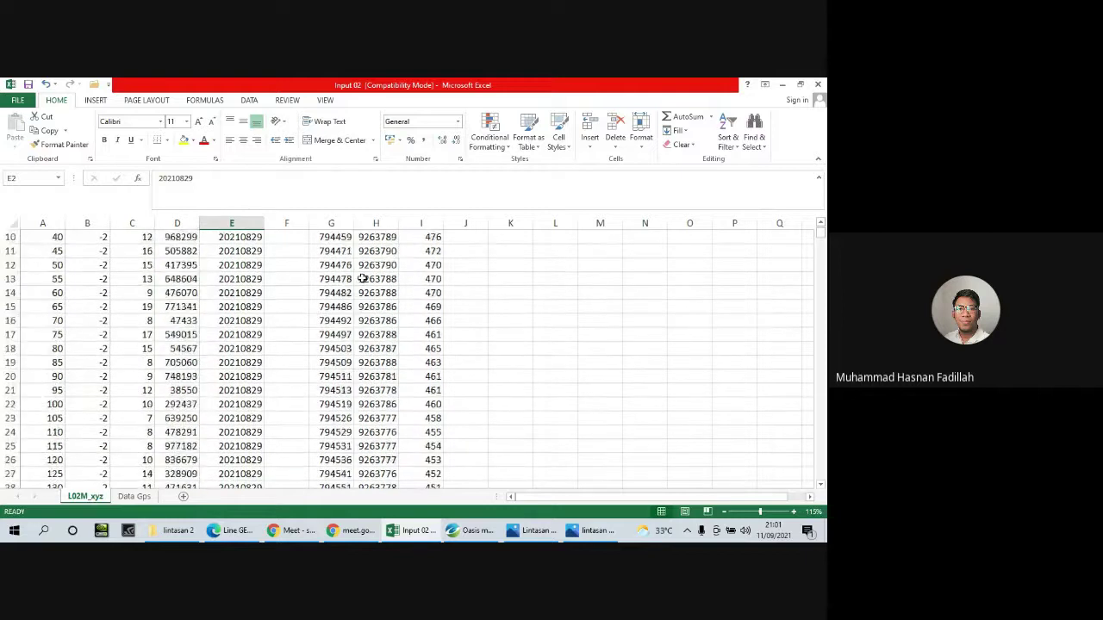
scroll(363, 278, "down", 4)
scroll(362, 279, "down", 6)
scroll(363, 278, "up", 9)
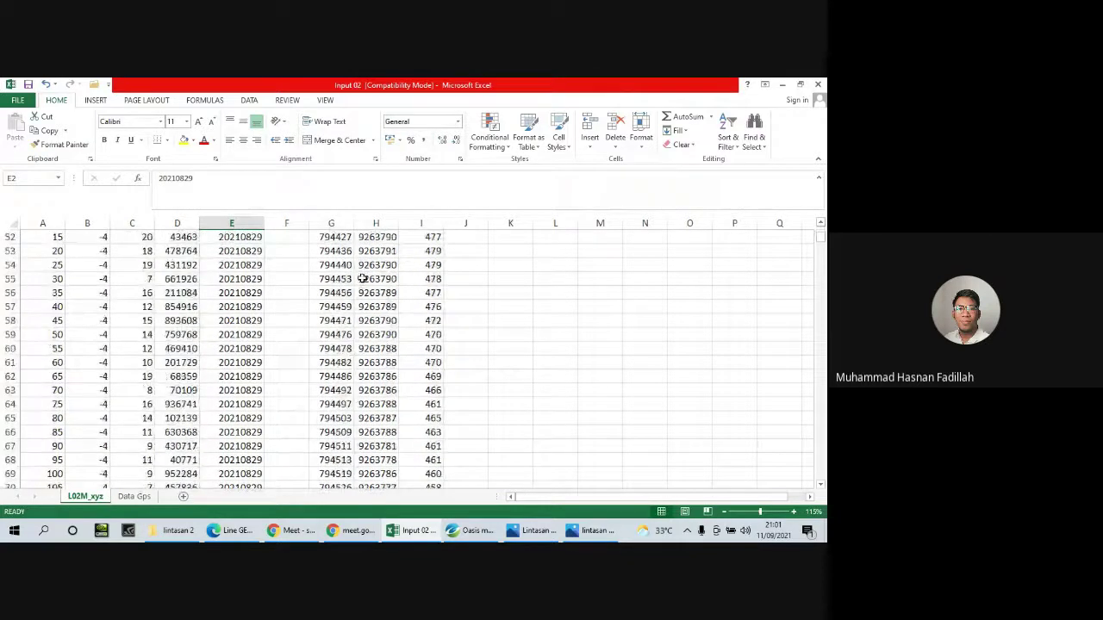
scroll(363, 278, "down", 3)
scroll(363, 279, "up", 4)
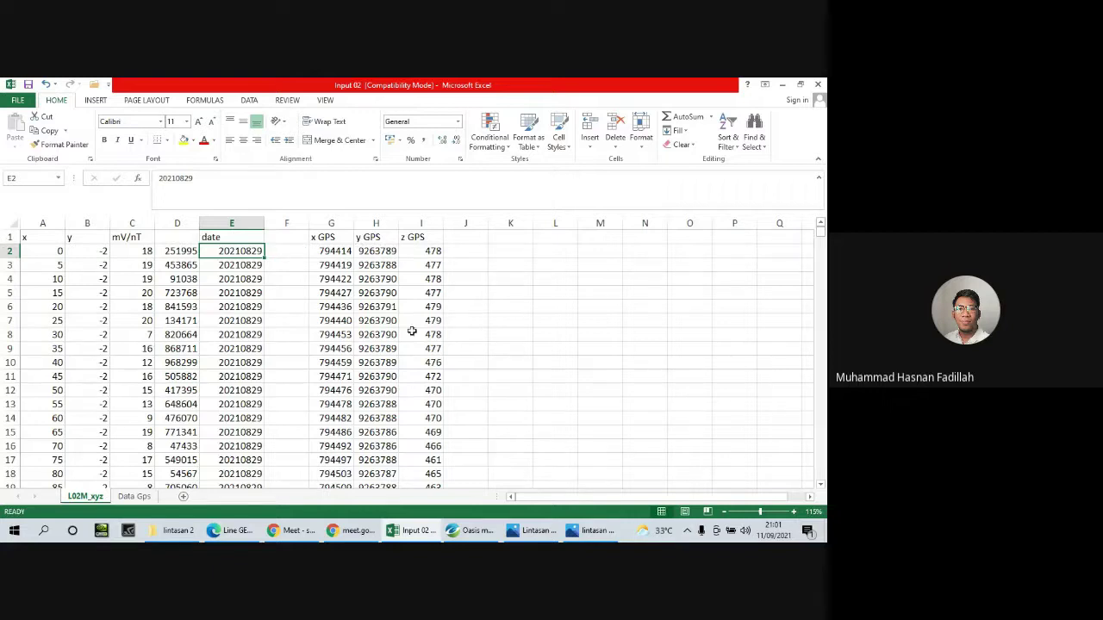
Enter the header z elevasi in cell K1 of the L02M_xyz sheet.
left_click(465, 239)
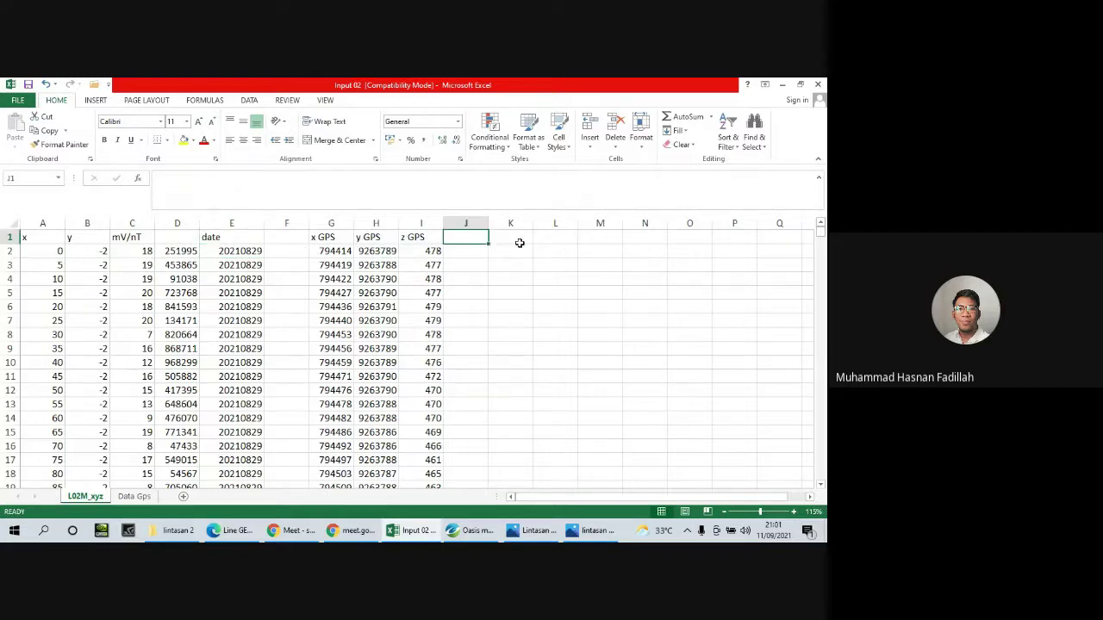
left_click(519, 244)
type("z el")
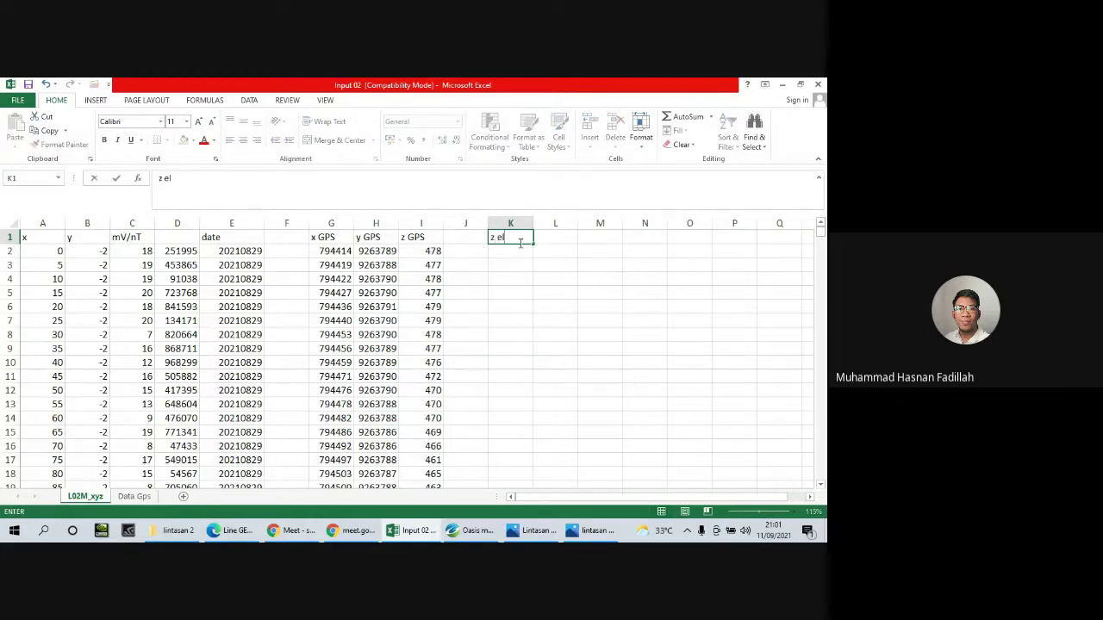
type("evasi")
key("Return")
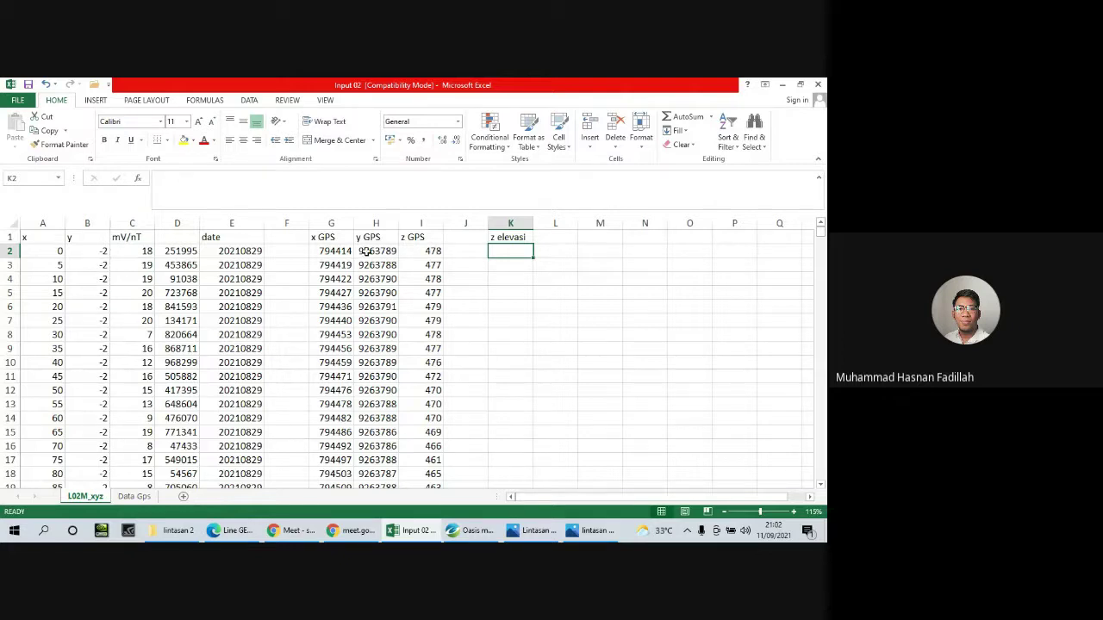
Enter the formula =I2+B2 in cell K2 to add the y depth to the z GPS value.
type("=")
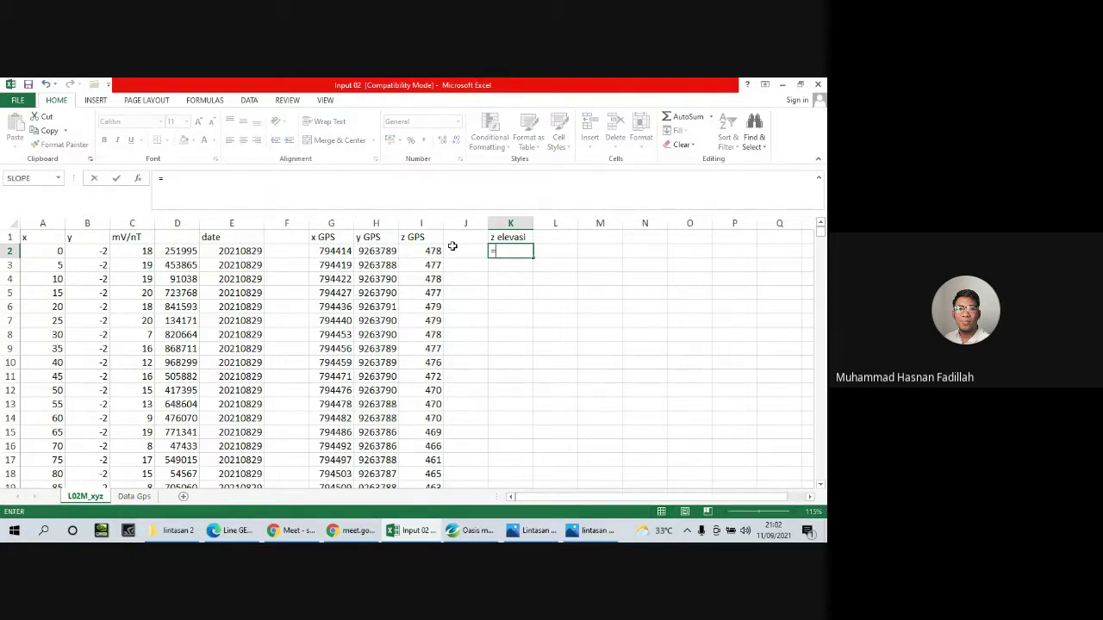
left_click(436, 251)
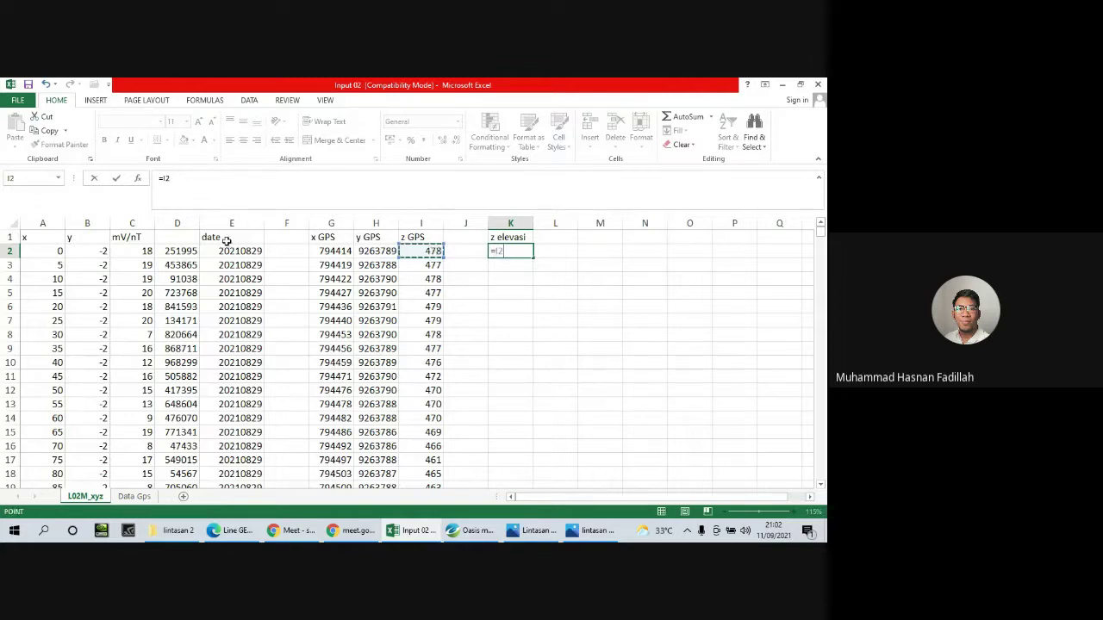
type("+")
left_click(92, 251)
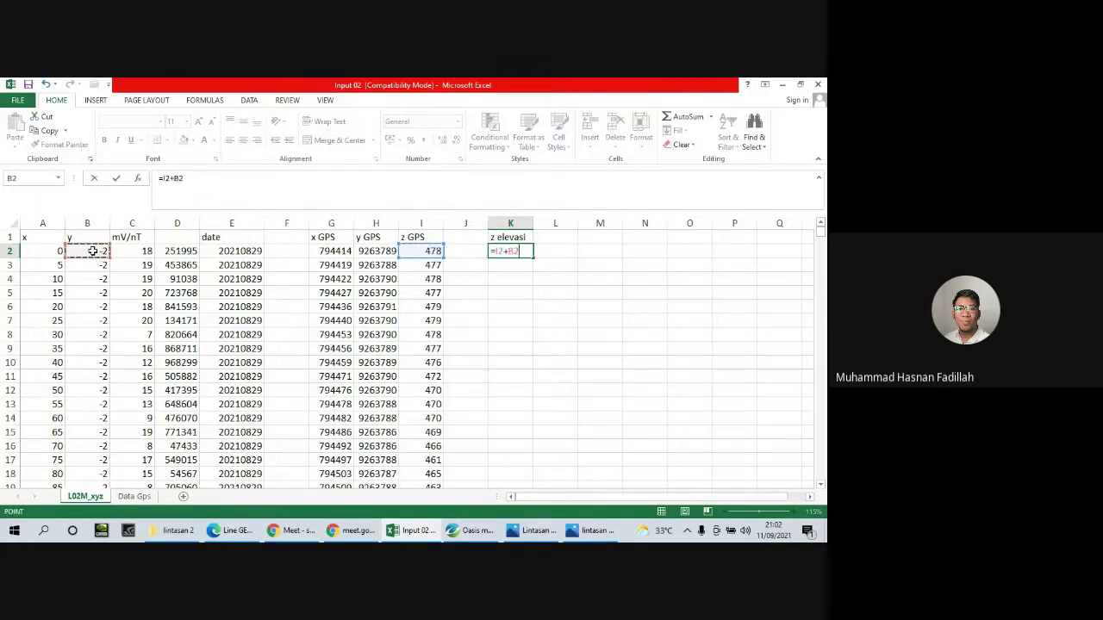
key("Return")
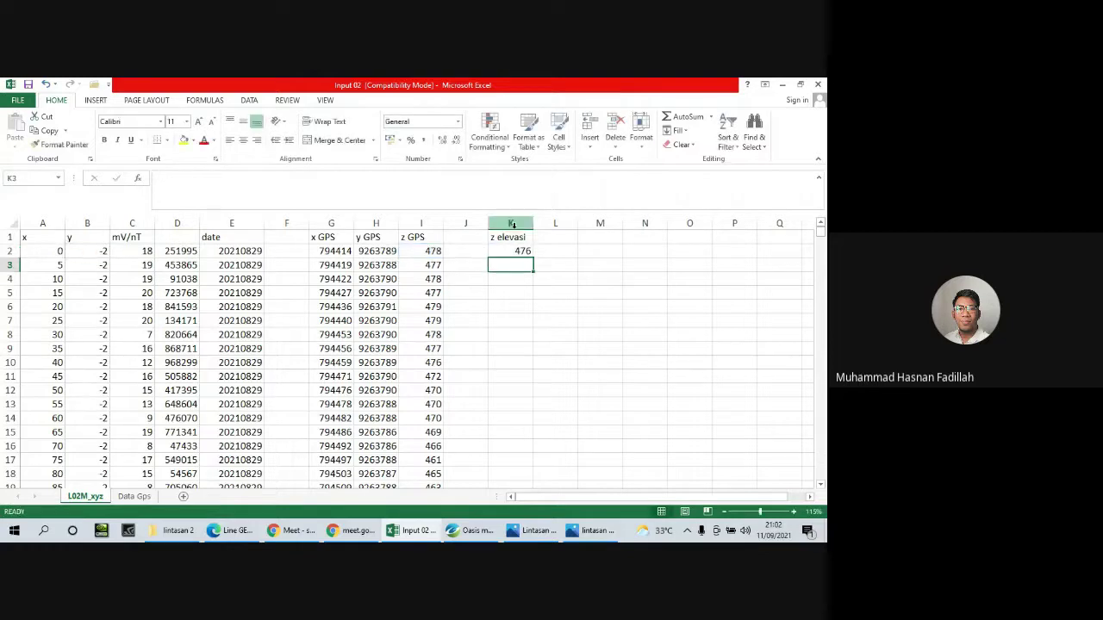
Fill the z elevasi formula from K2 down through the last data row, K2351, and return to the start of the sheet.
left_click(521, 251)
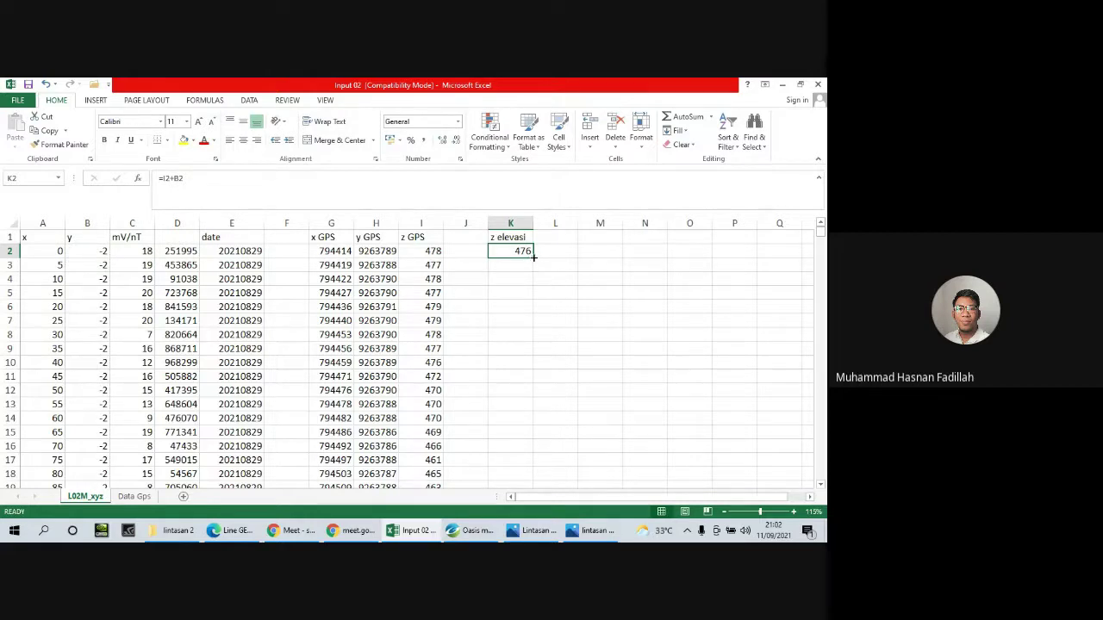
left_click_drag(534, 256, 534, 298)
scroll(534, 298, "down", 1)
scroll(534, 298, "down", 1)
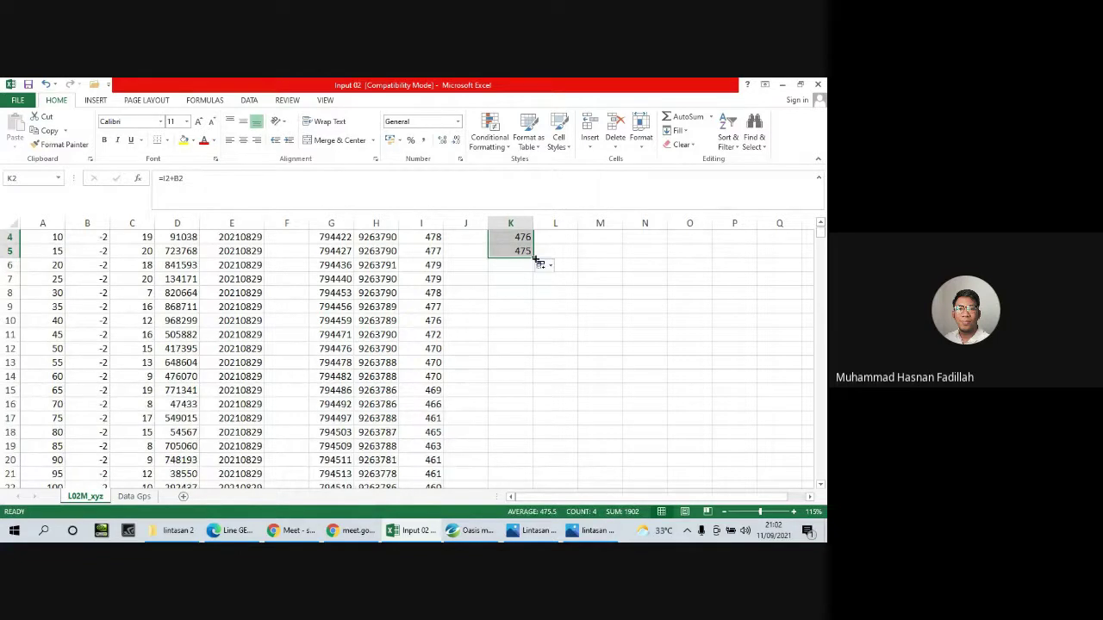
left_click_drag(534, 258, 512, 371)
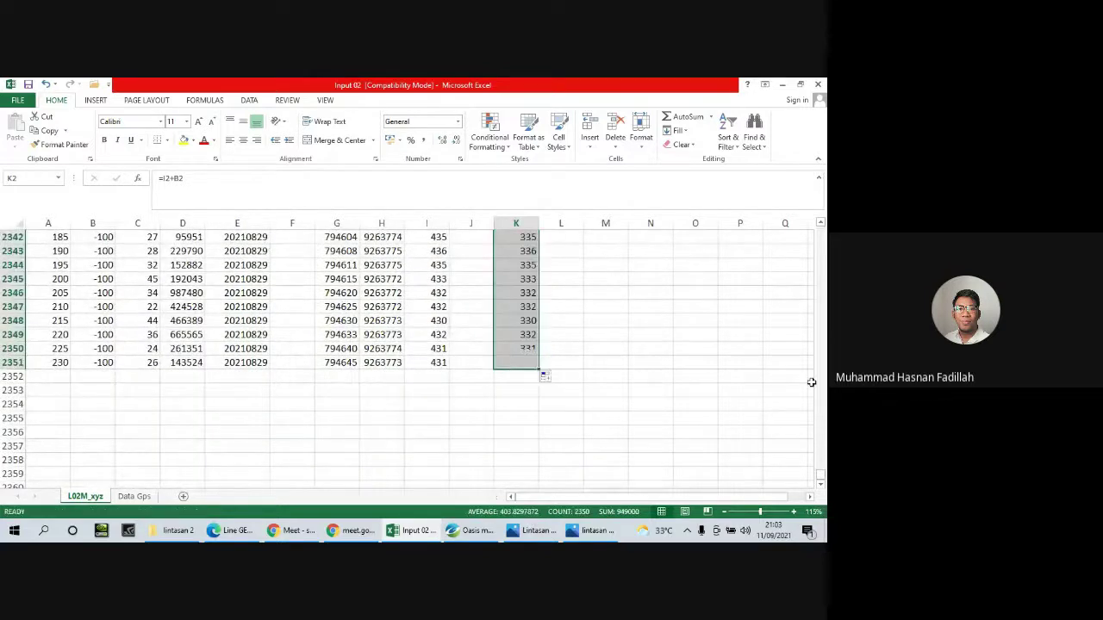
scroll(823, 468, "up", 12)
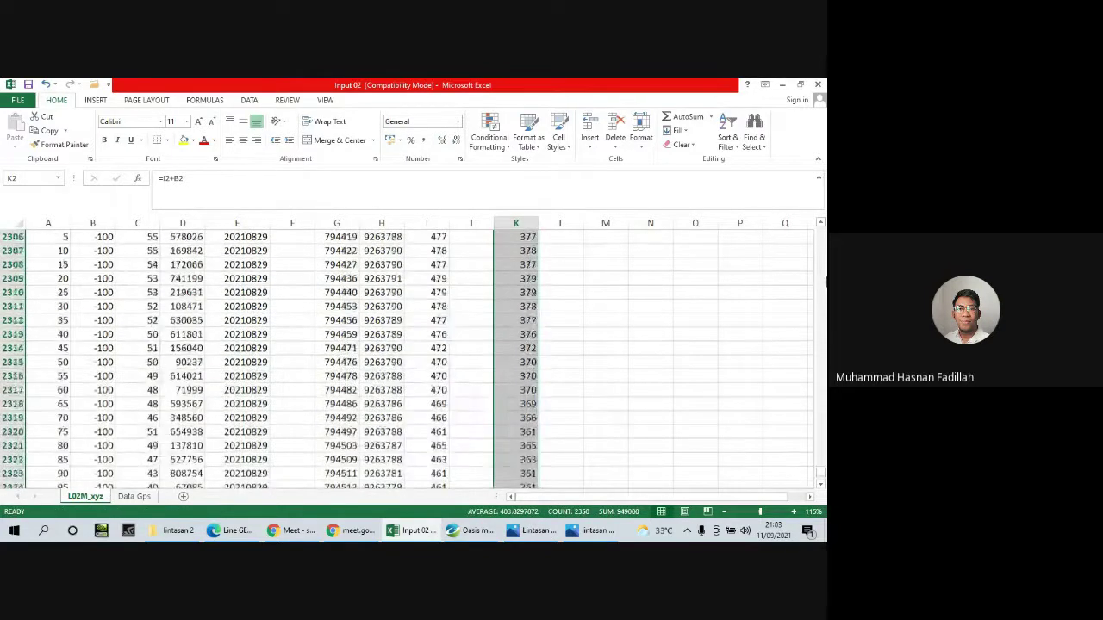
left_click_drag(823, 481, 821, 218)
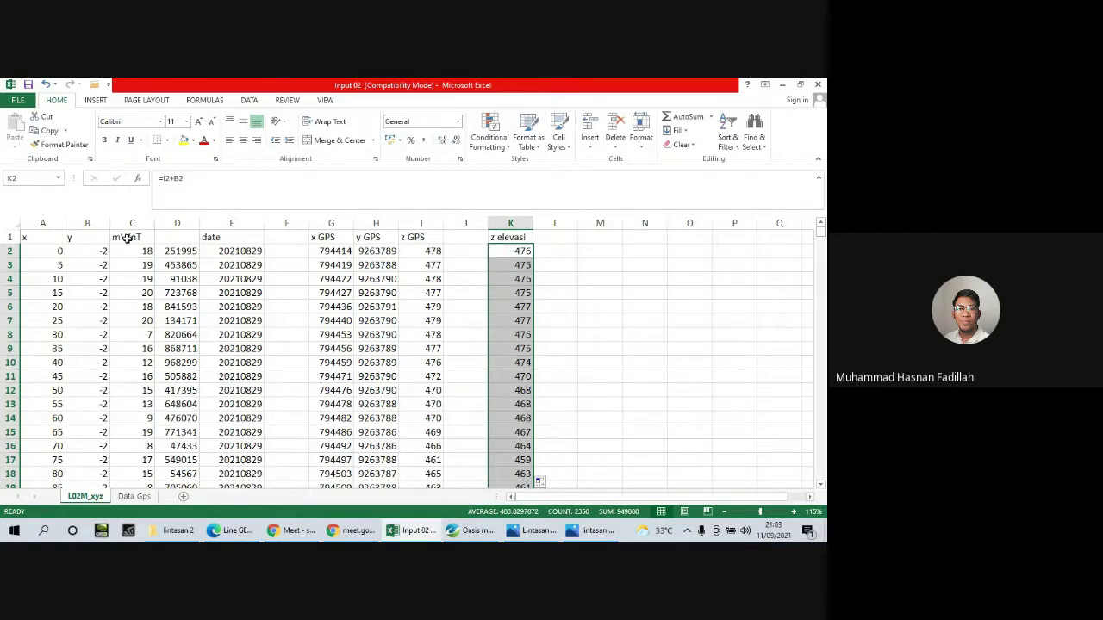
Add a new worksheet and enter the headers x, y, z and mV/nT in cells A1 to D1.
left_click(183, 497)
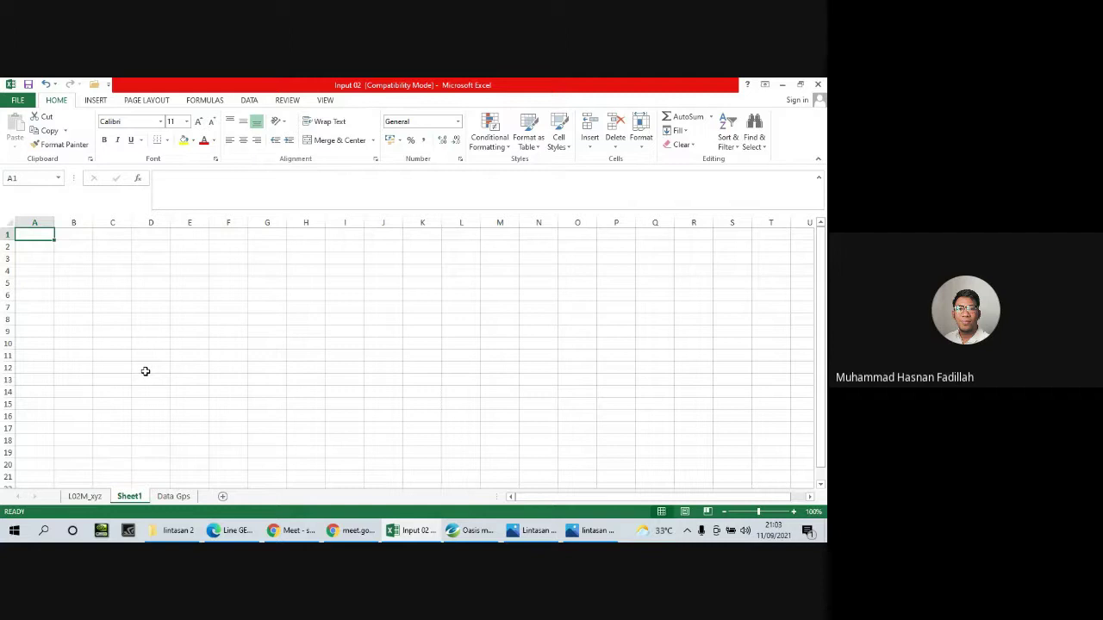
type("x")
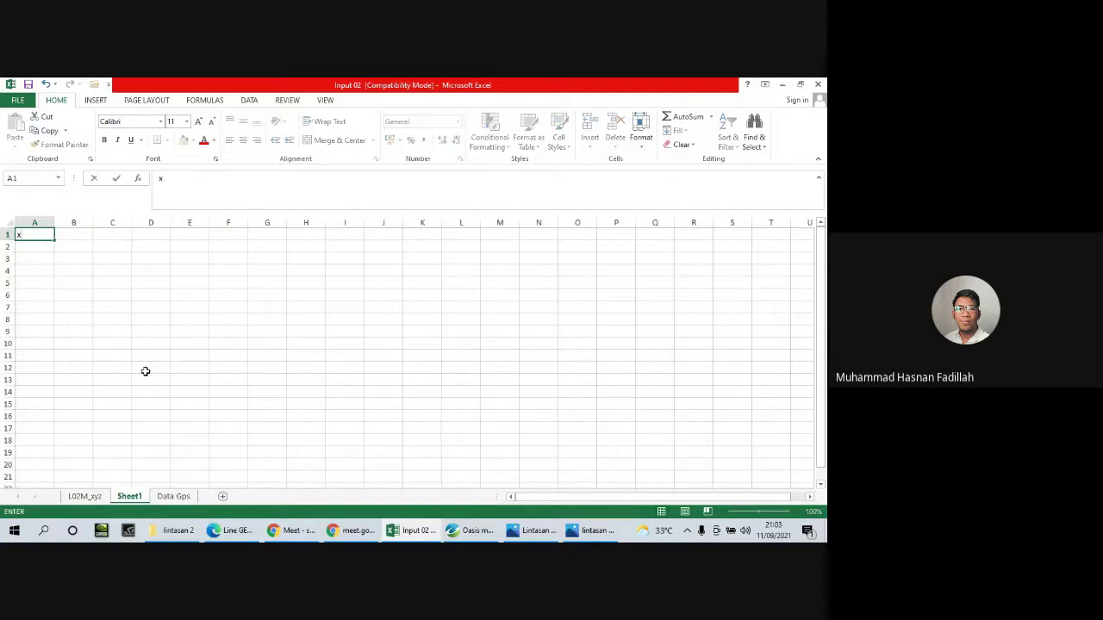
key("Tab")
type("y")
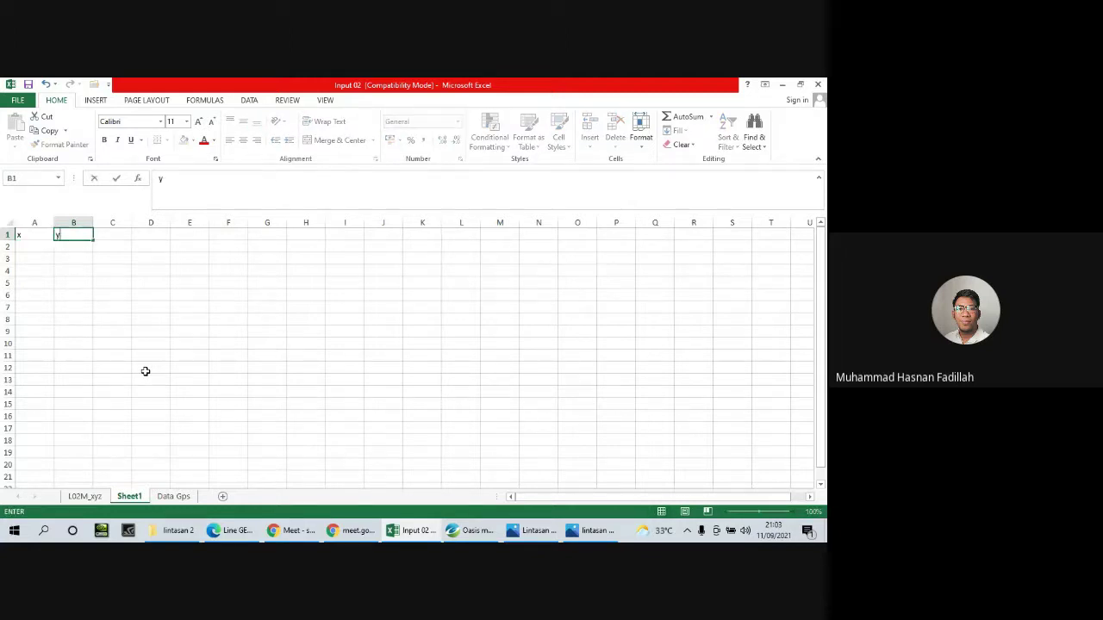
key("Tab")
type("z")
key("Tab")
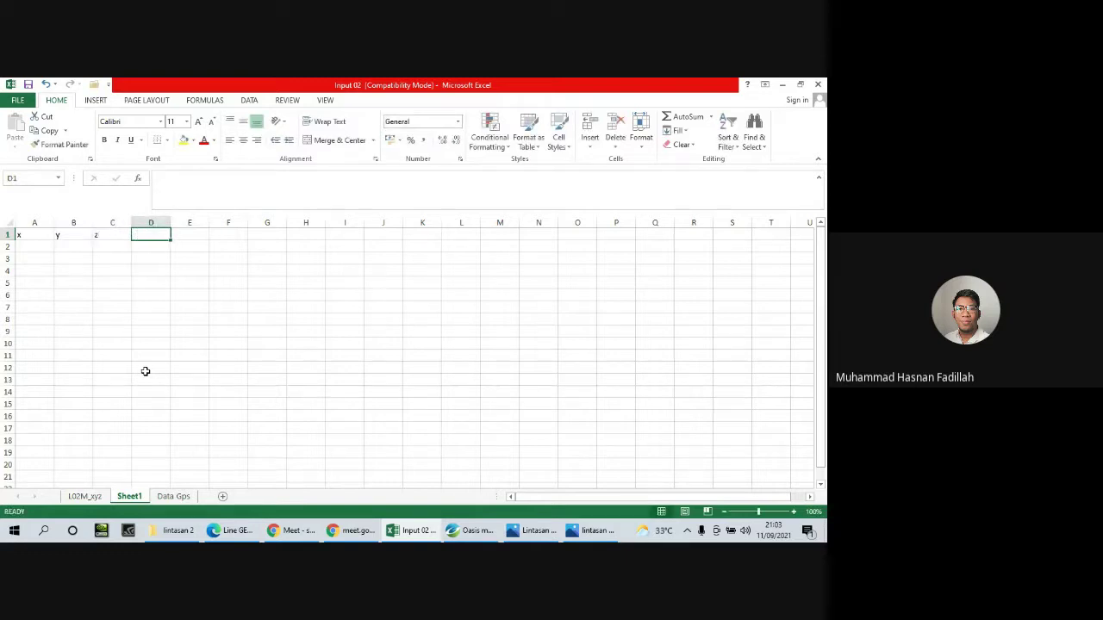
type("mV/")
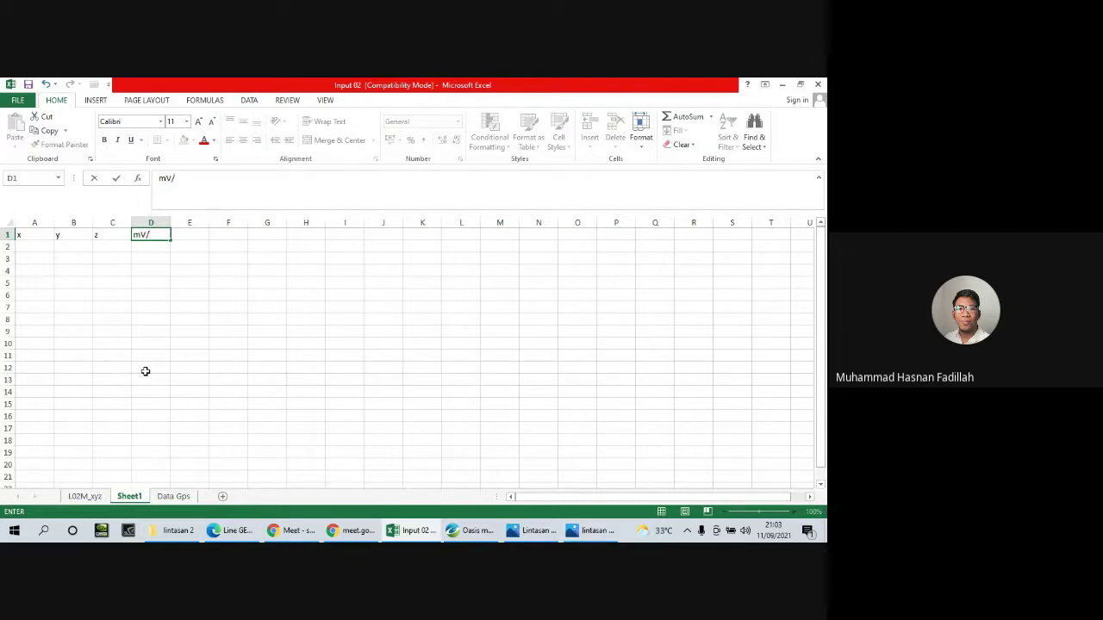
type("nT")
left_click(37, 249)
Copy the x GPS values G2:G2351 from L02M_xyz into the x column of Sheet1, starting at cell A2.
left_click(170, 496)
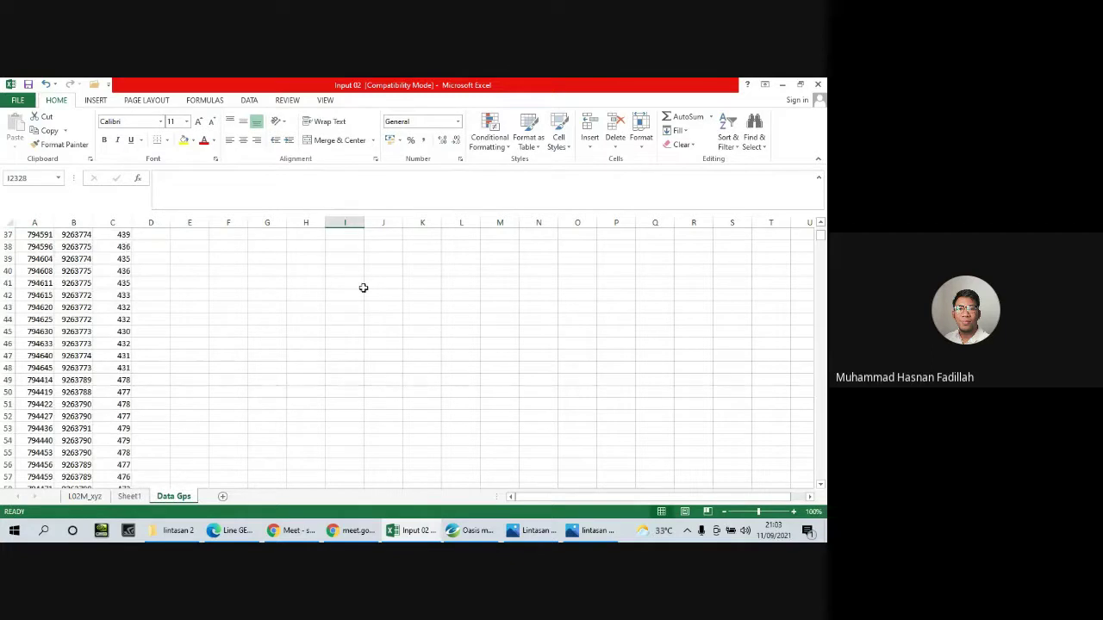
scroll(364, 288, "up", 6)
left_click(95, 497)
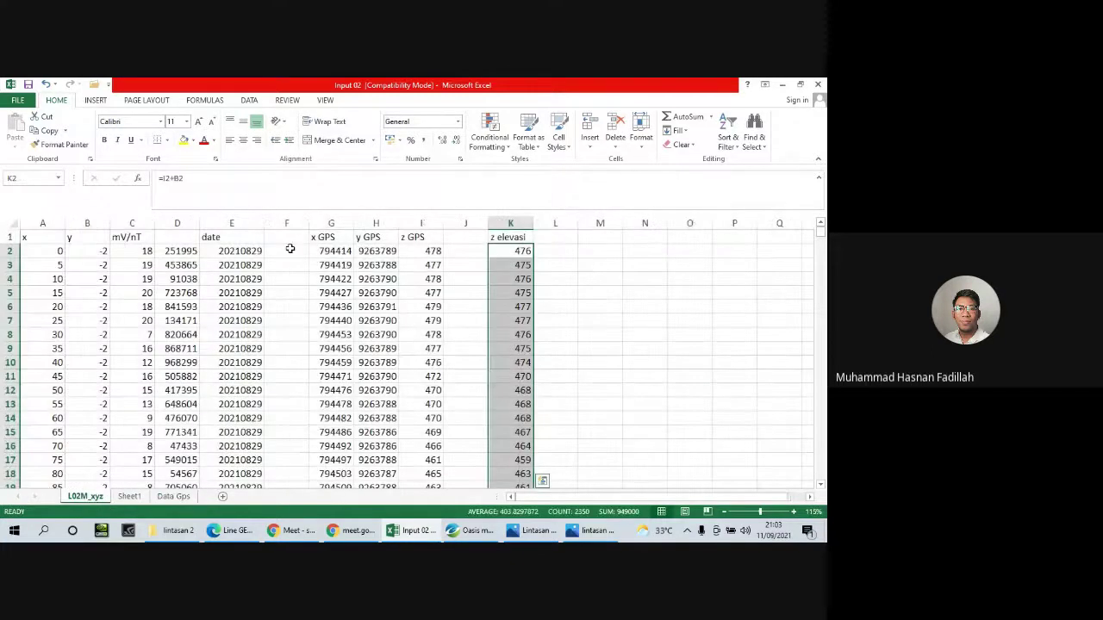
left_click(329, 251)
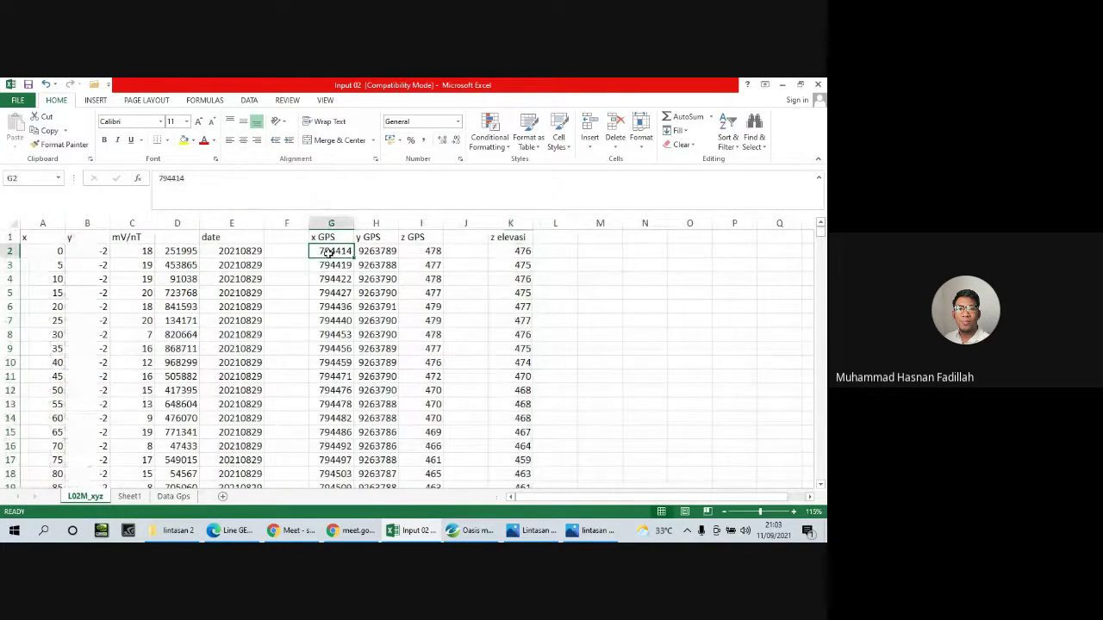
key("ctrl+shift+Down")
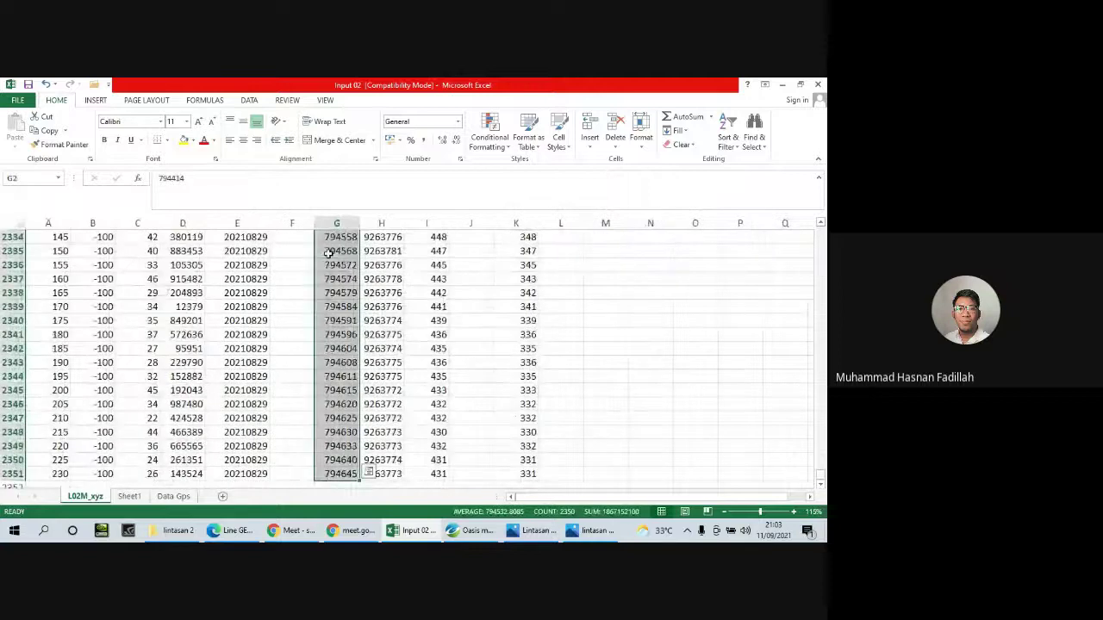
key("ctrl+c")
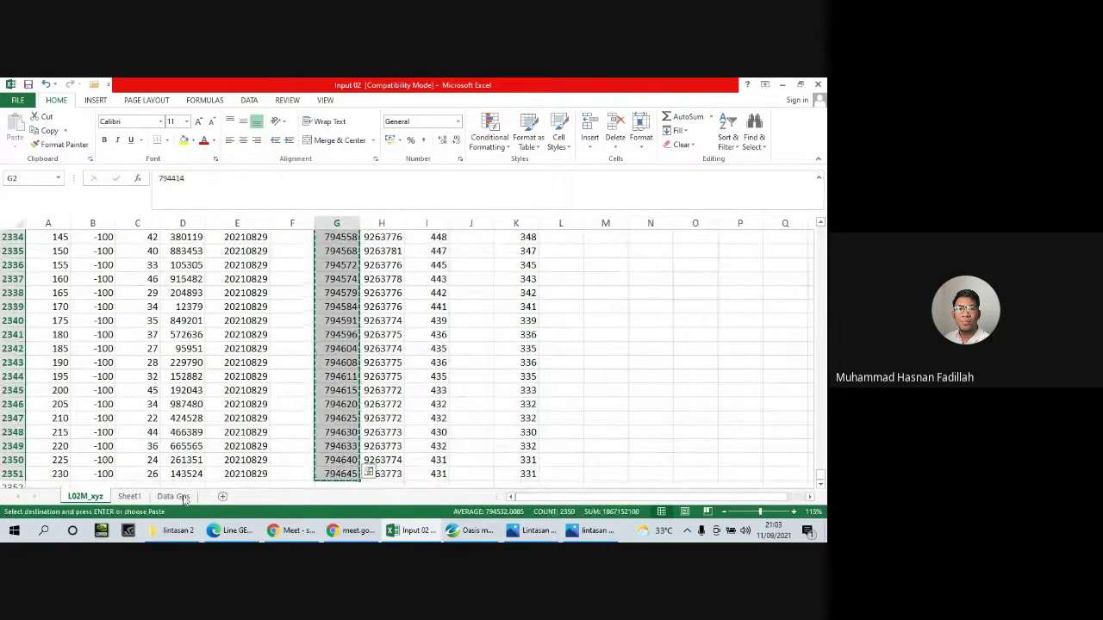
left_click(129, 497)
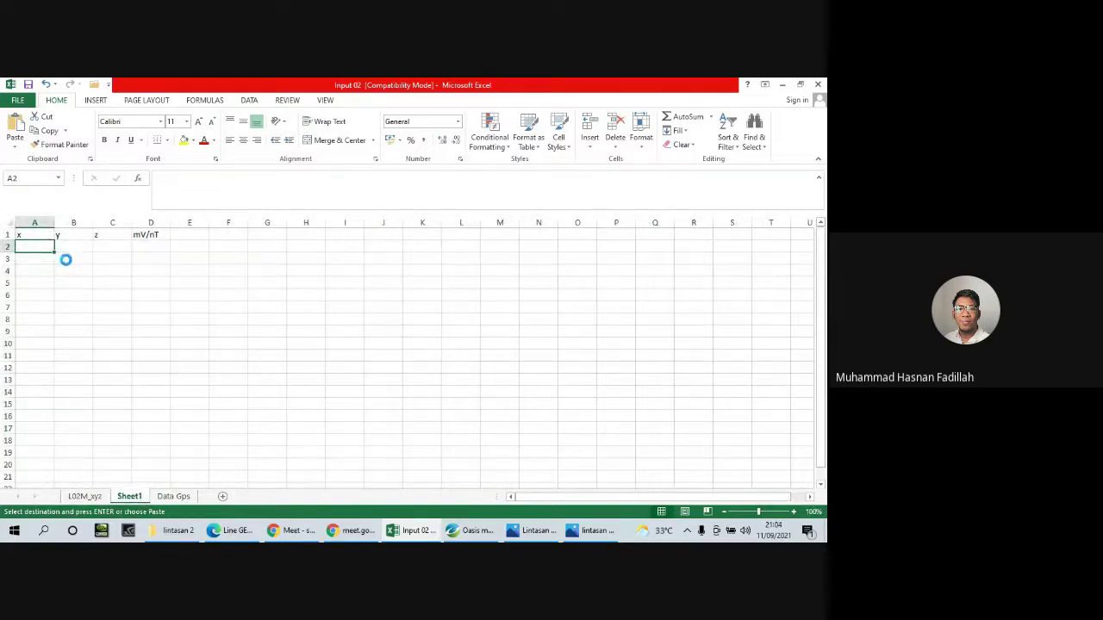
key("ctrl+v")
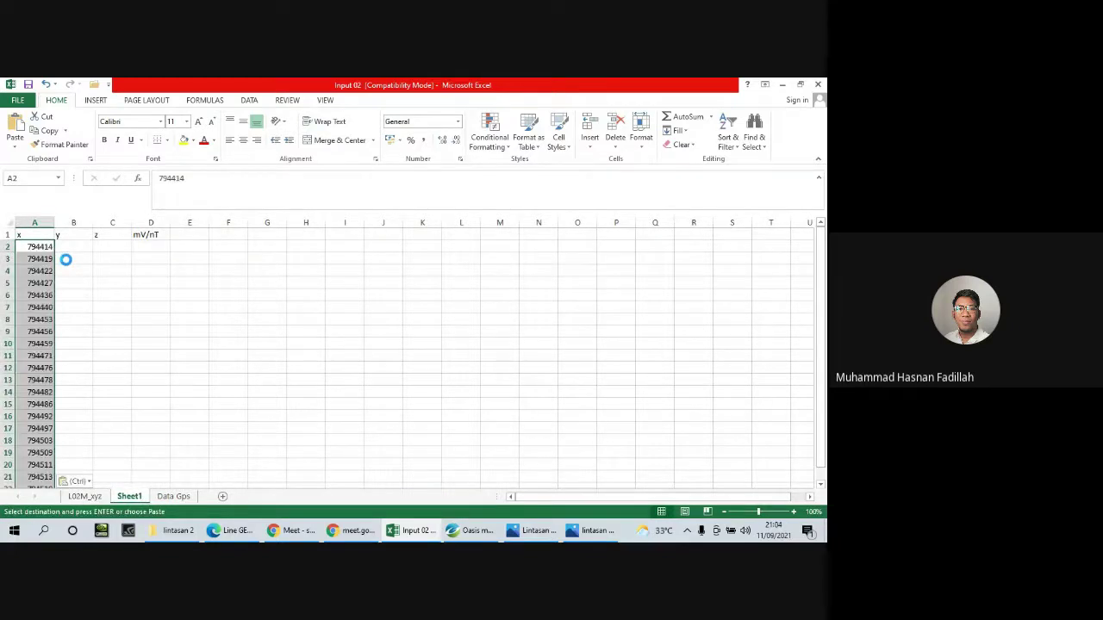
Copy the y GPS values H2:H2351 from L02M_xyz into the y column of Sheet1, starting at cell B2.
left_click(86, 497)
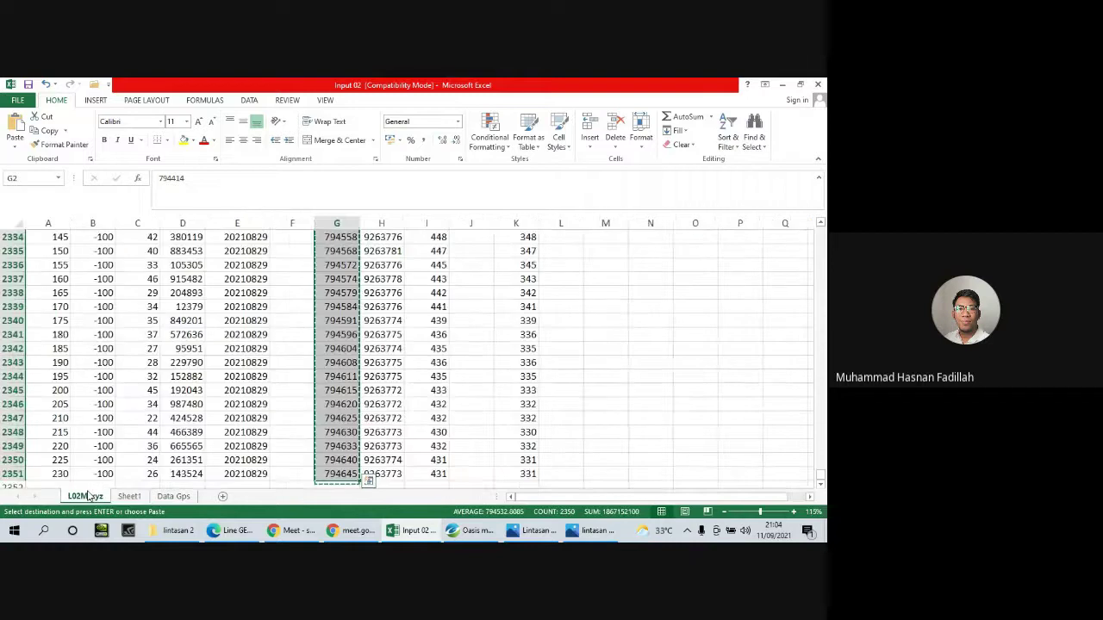
scroll(87, 496, "up", 14)
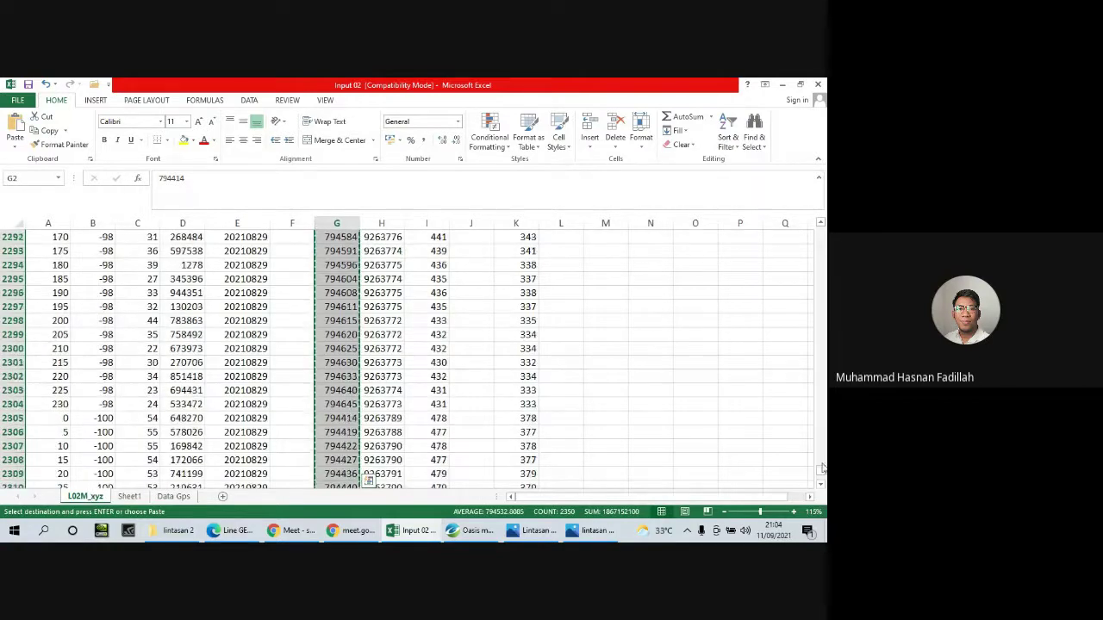
left_click_drag(823, 472, 820, 229)
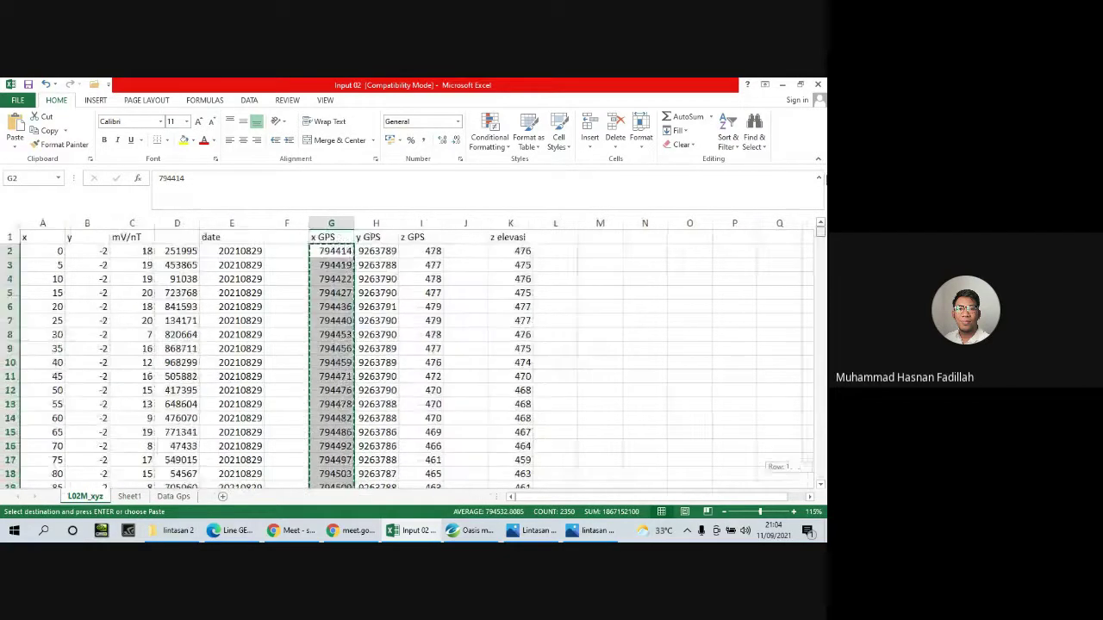
left_click(377, 252)
key("ctrl+shift+Down")
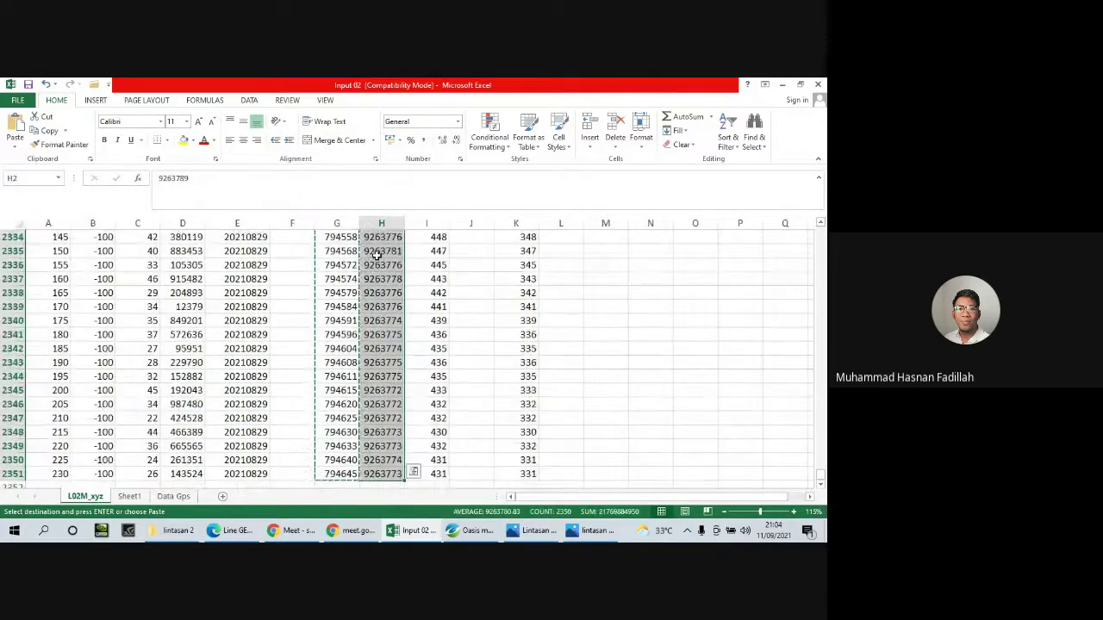
key("ctrl+c")
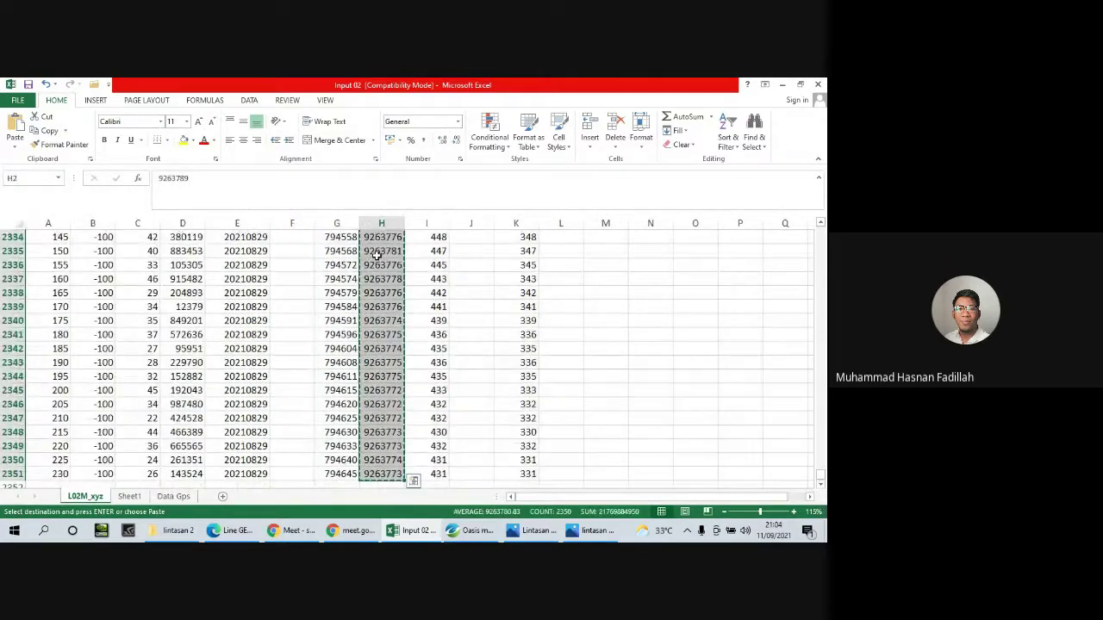
left_click(129, 496)
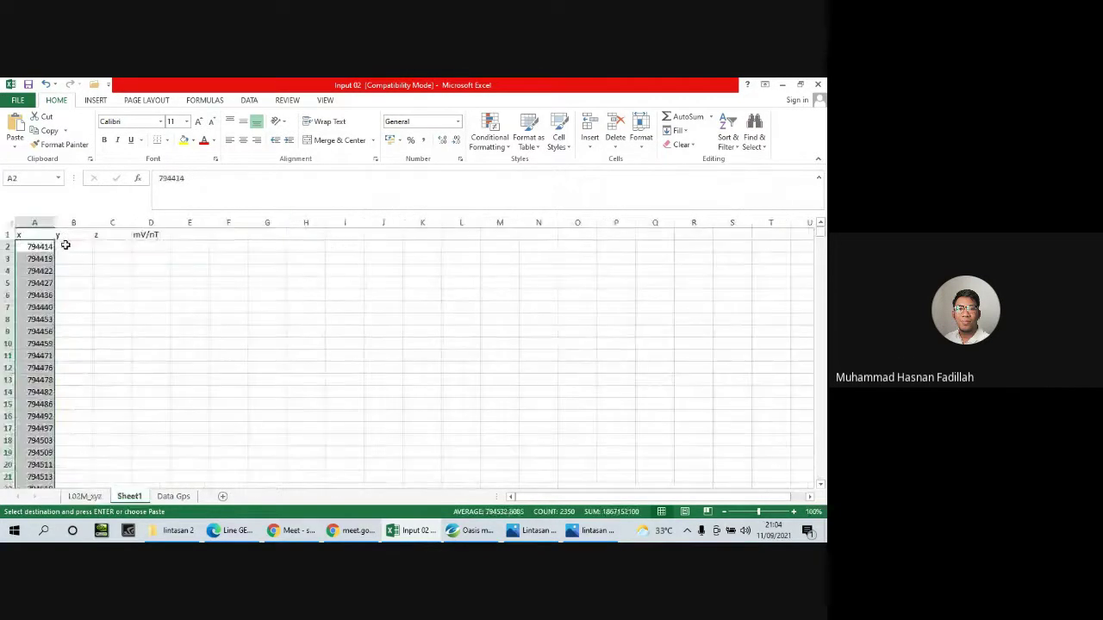
left_click(65, 245)
key("ctrl+v")
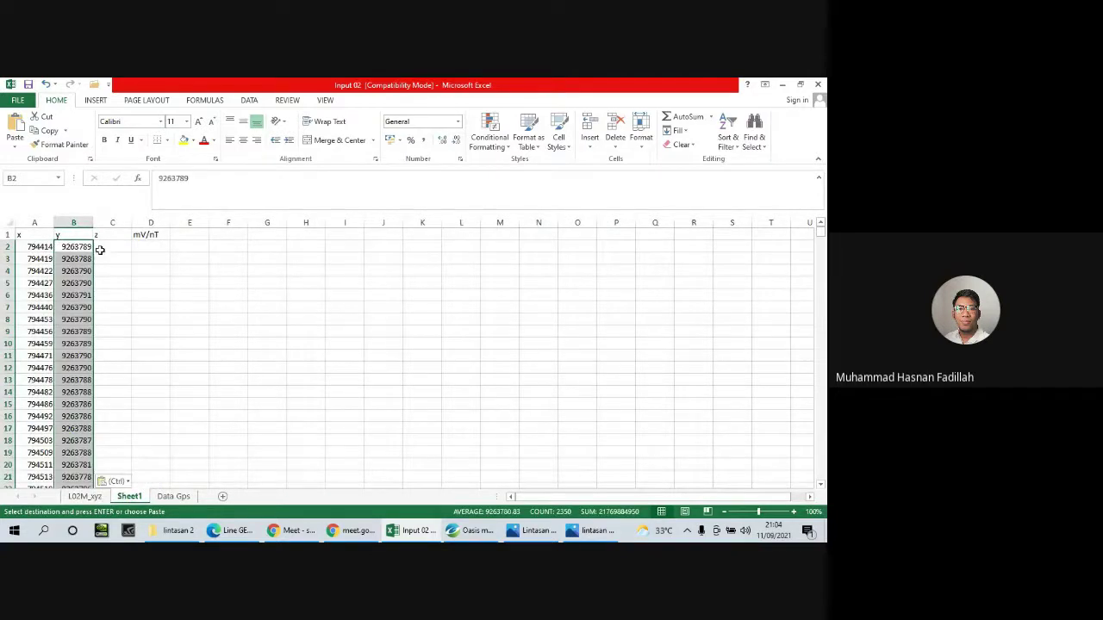
Copy the z elevasi values K2:K2351 from L02M_xyz and go to Sheet1.
left_click(174, 496)
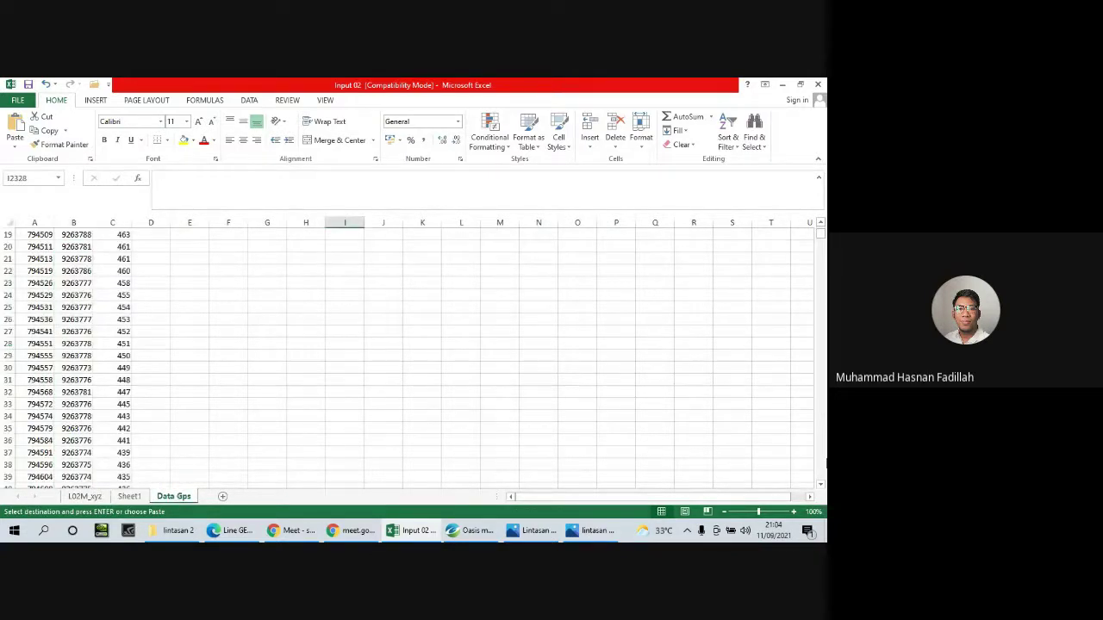
left_click(88, 500)
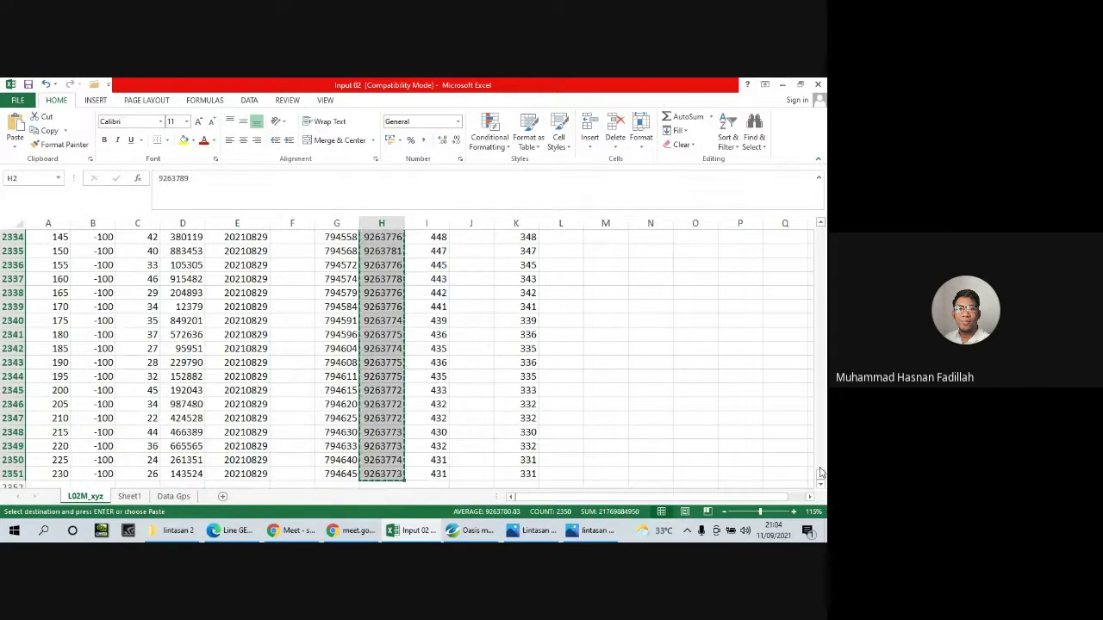
scroll(825, 304, "up", 20)
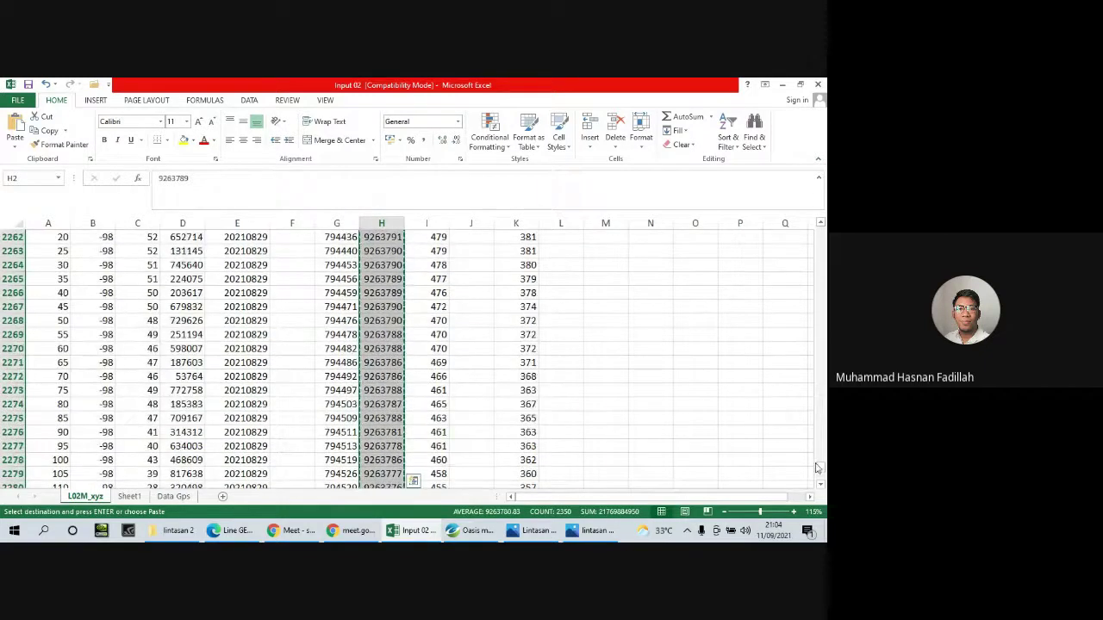
left_click_drag(821, 466, 823, 231)
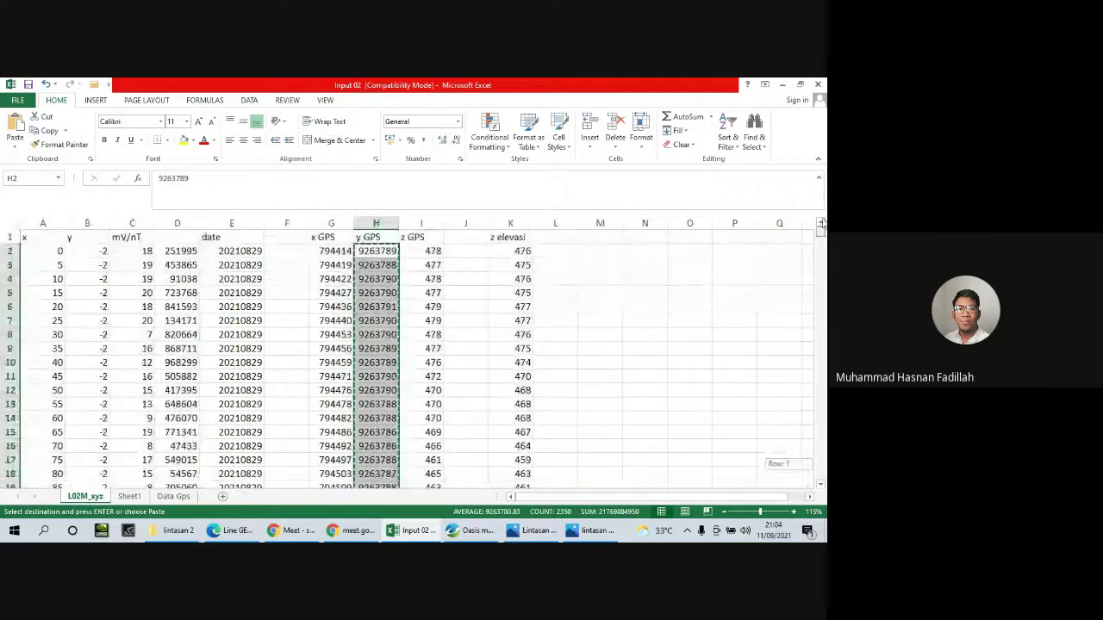
left_click(524, 250)
key("ctrl+shift+Down")
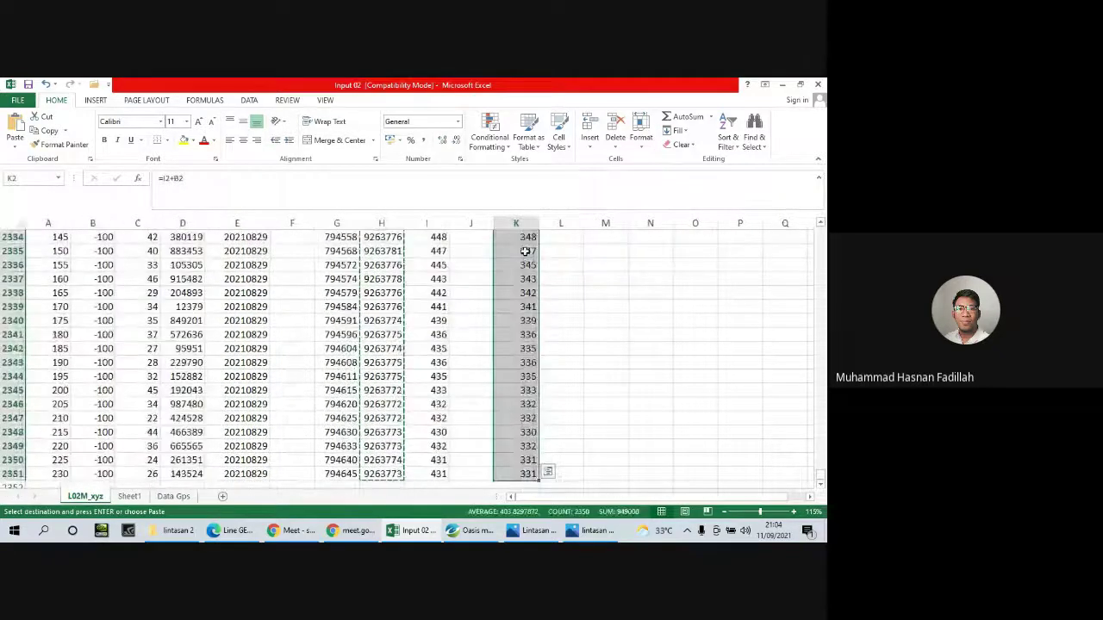
key("ctrl+c")
left_click(130, 497)
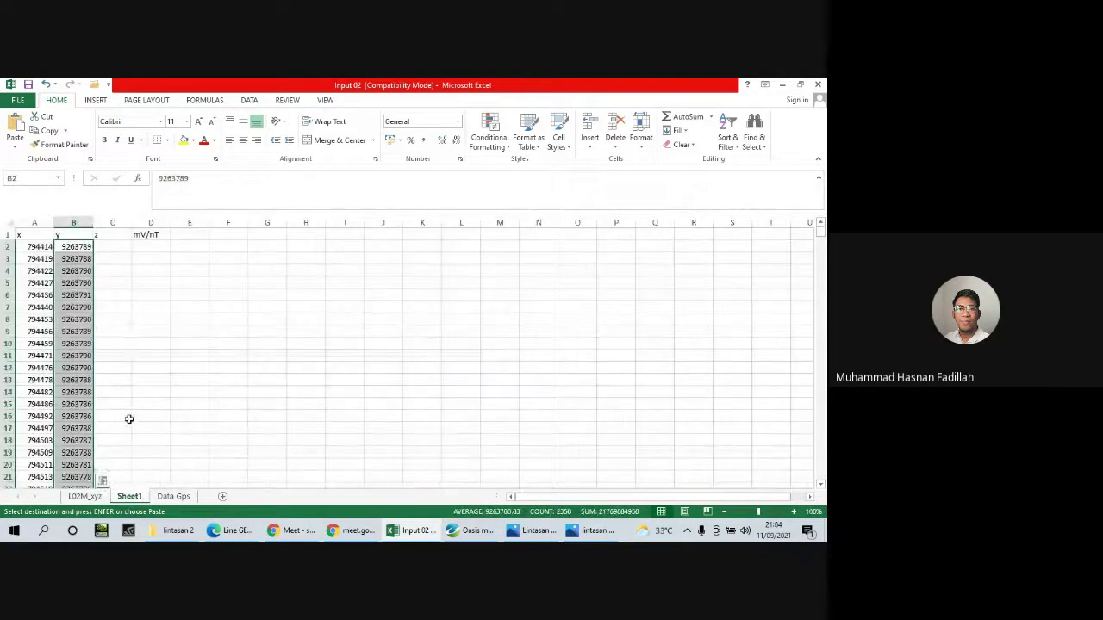
Try to paste the copied z elevasi cells with their formulas into the z column of Sheet1, starting at C2.
left_click(123, 248)
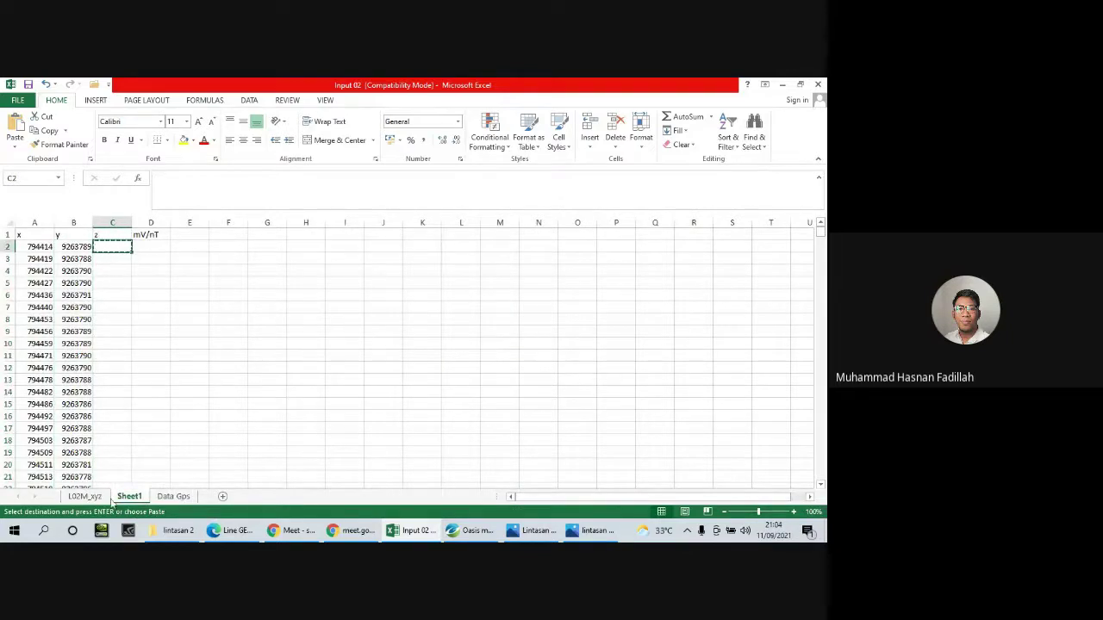
left_click(85, 497)
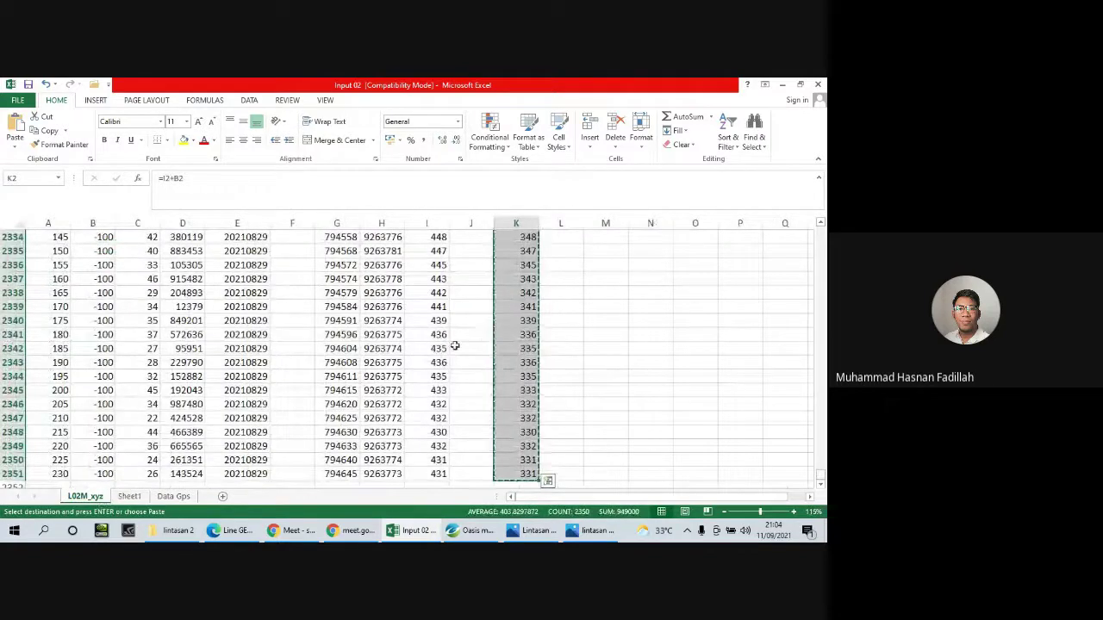
left_click(129, 496)
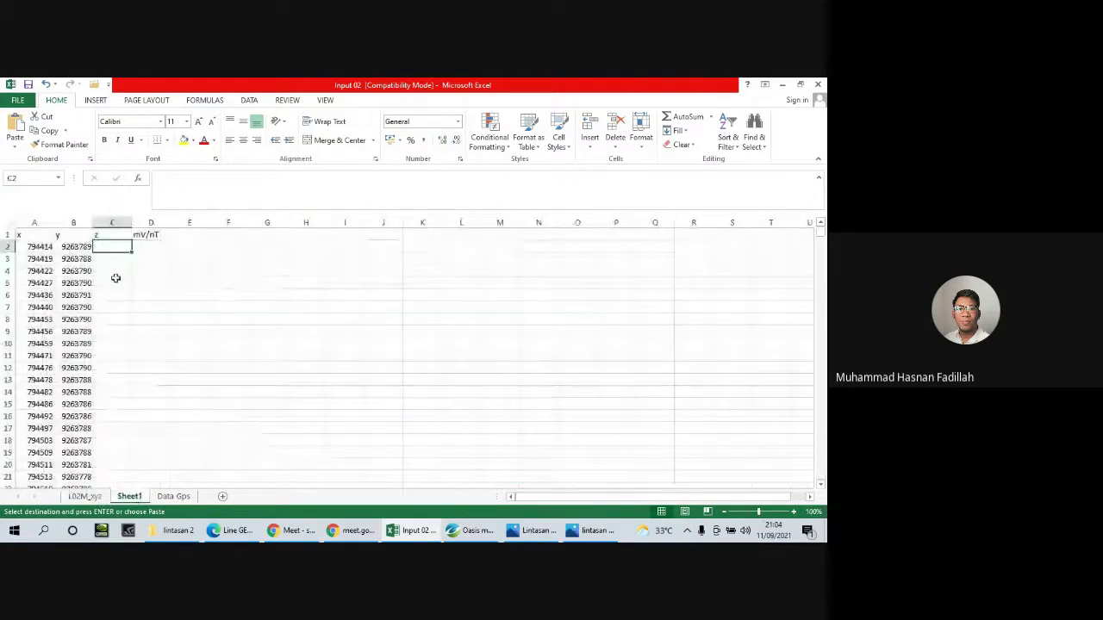
key("ctrl+v")
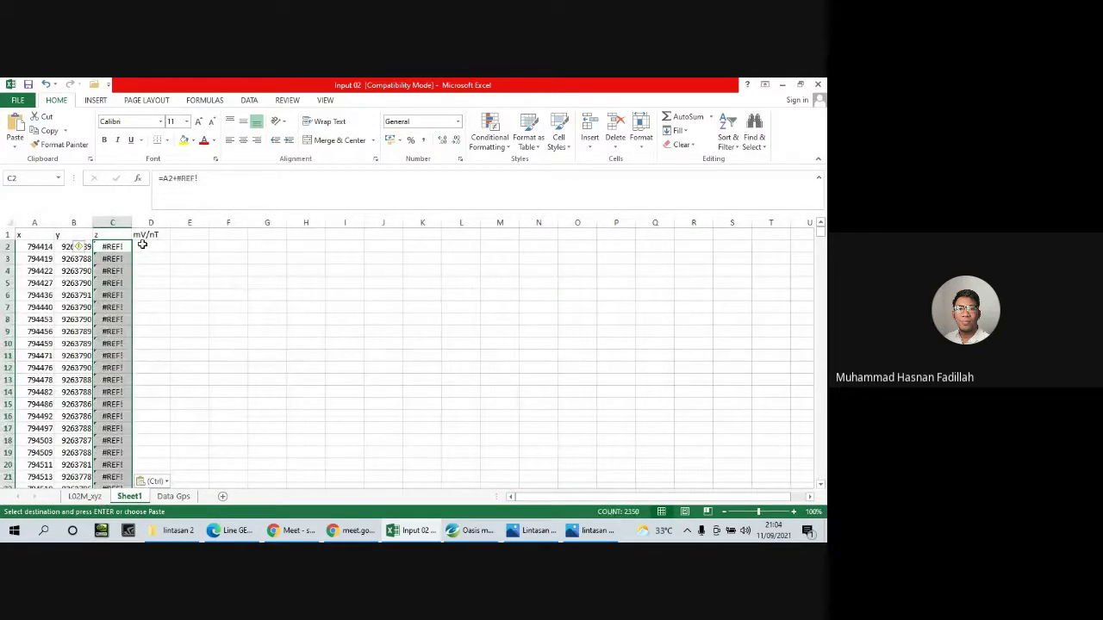
key("Delete")
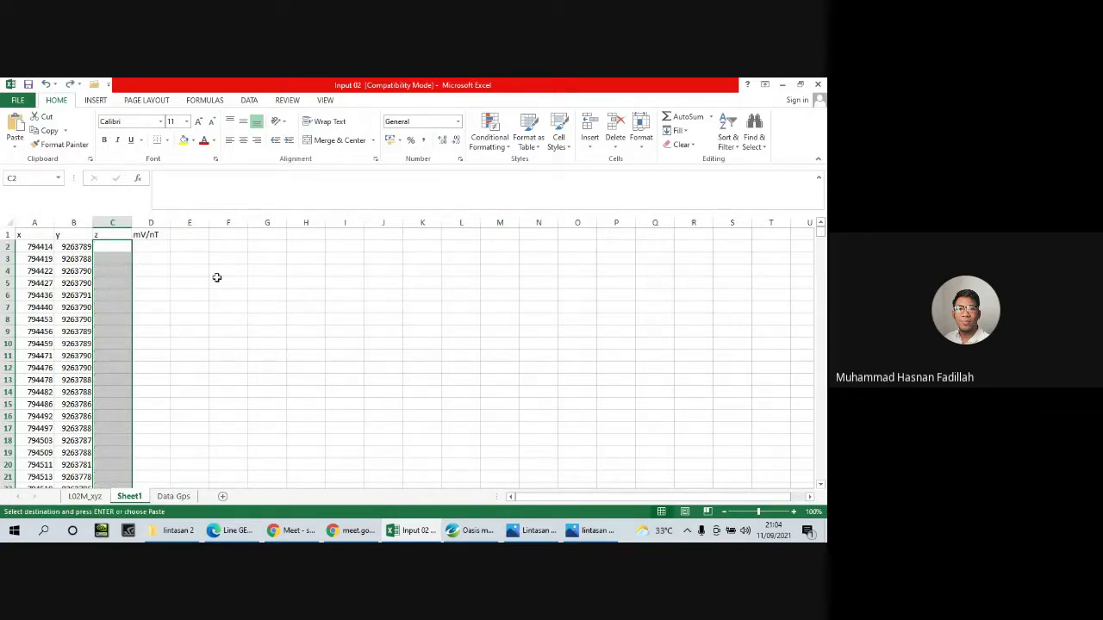
Paste the copied z elevasi cells as values only into the z column of Sheet1, starting at cell C2.
right_click(123, 261)
key("Escape")
left_click(123, 262)
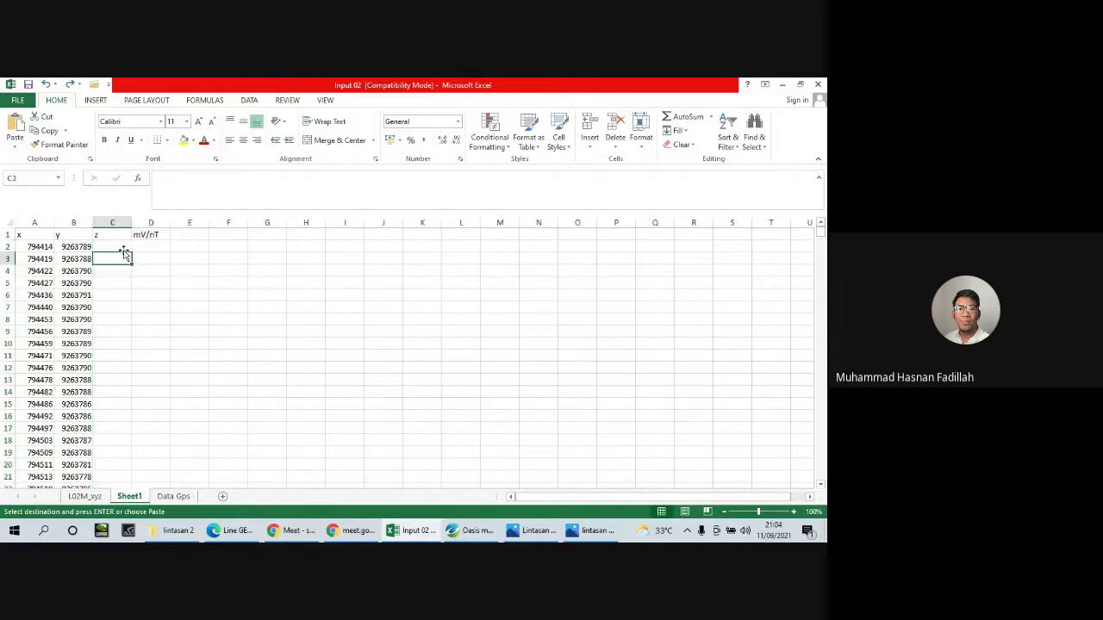
right_click(123, 249)
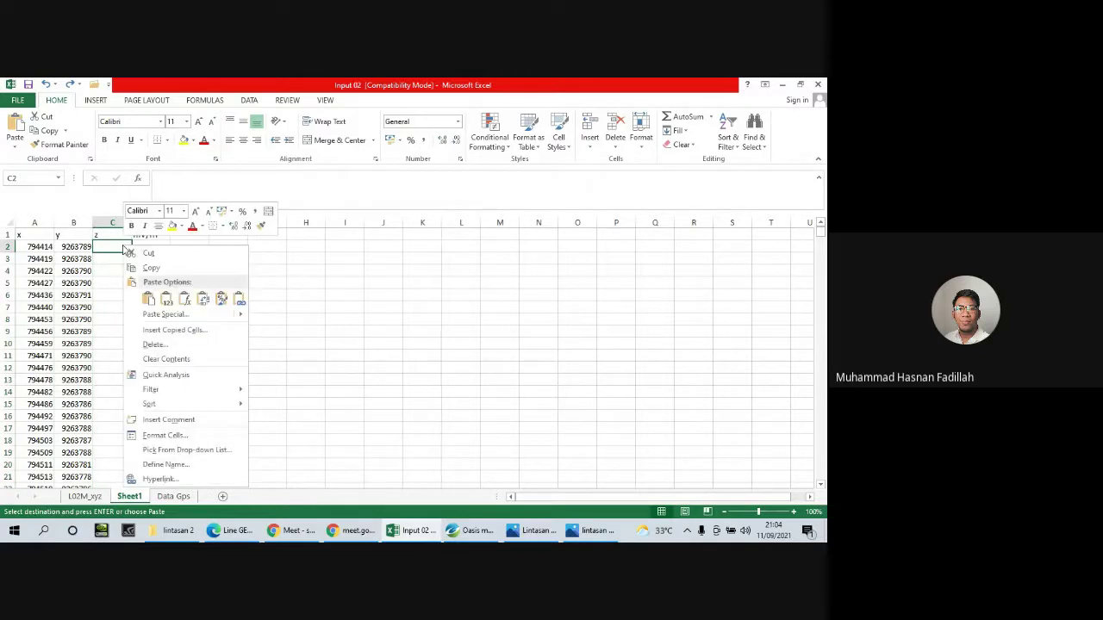
left_click(166, 298)
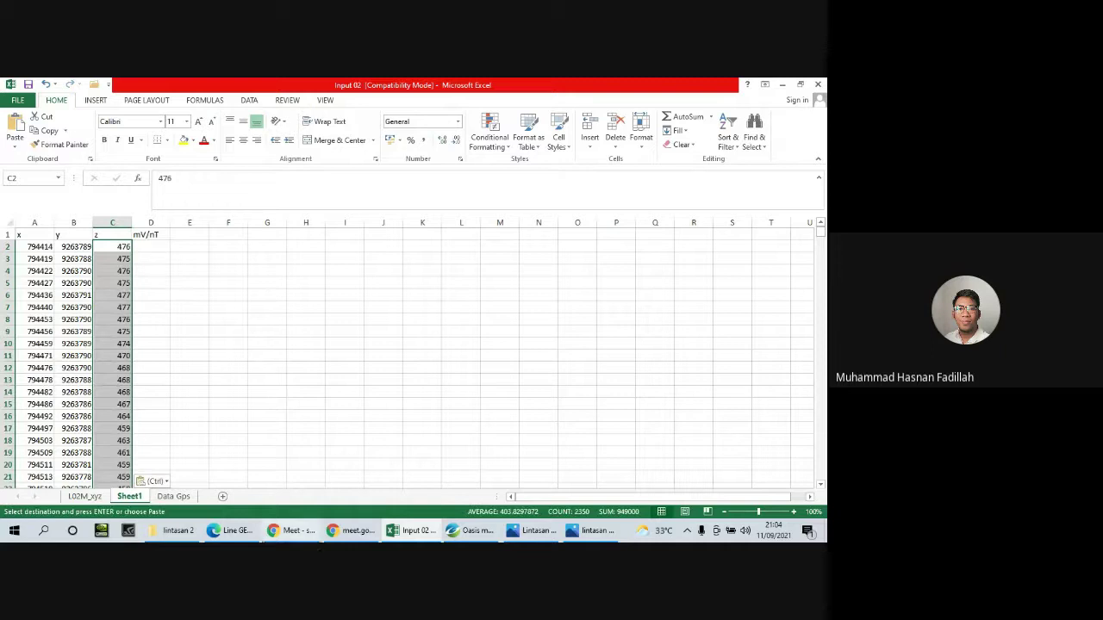
Copy the mV/nT values C2:C2351 from L02M_xyz into the mV/nT column of Sheet1, starting at cell D2.
left_click(86, 497)
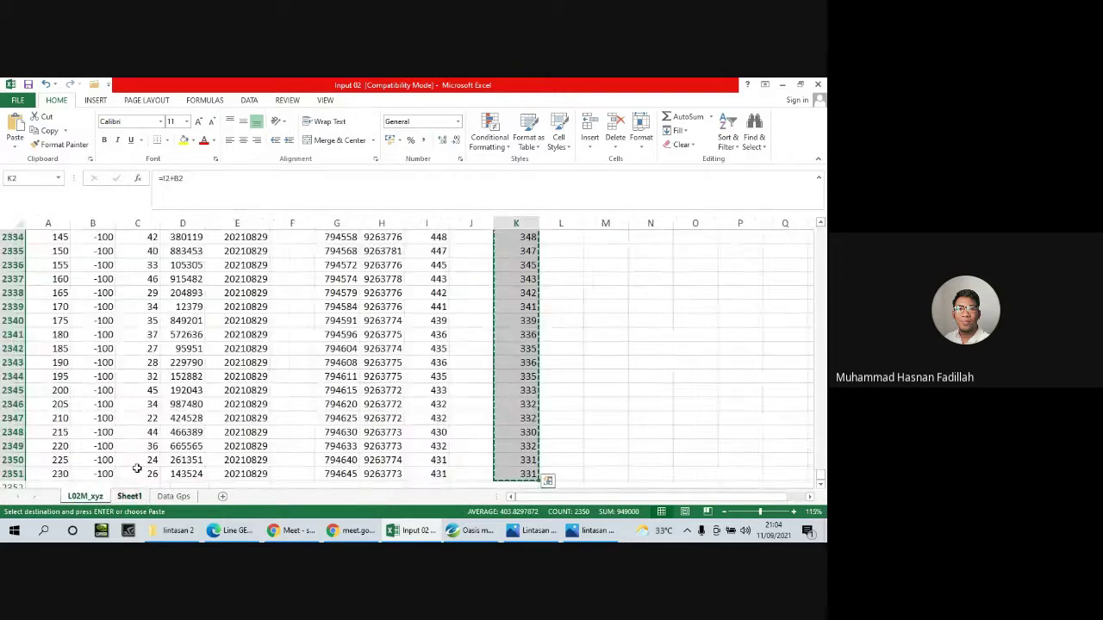
scroll(559, 276, "down", 20)
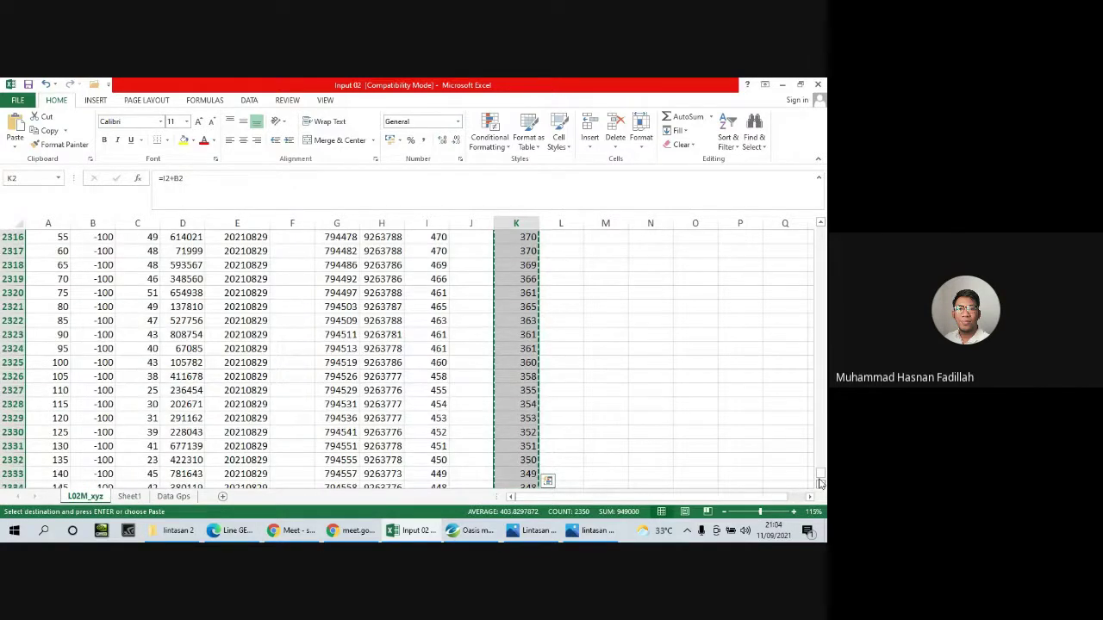
scroll(119, 248, "up", 20)
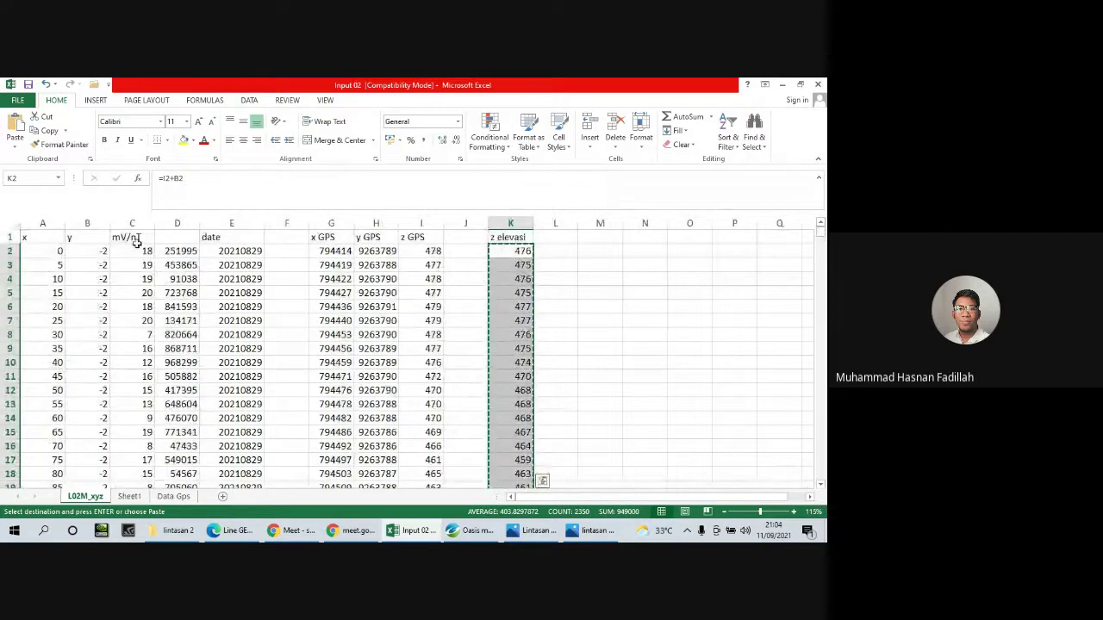
left_click(133, 250)
key("ctrl+shift+Down")
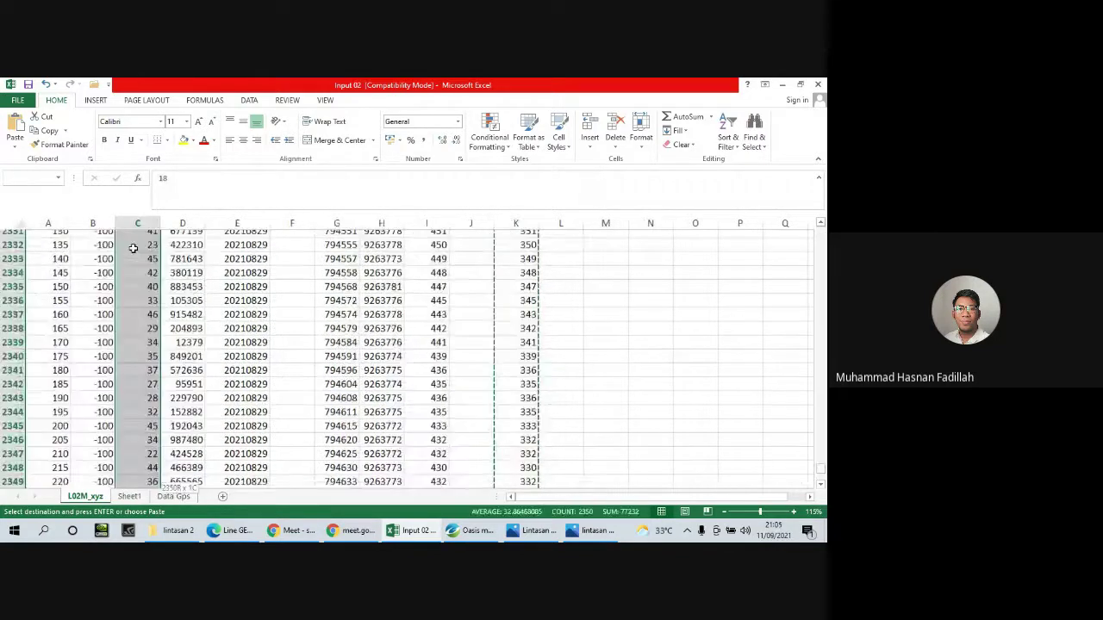
left_click(129, 497)
left_click(137, 248)
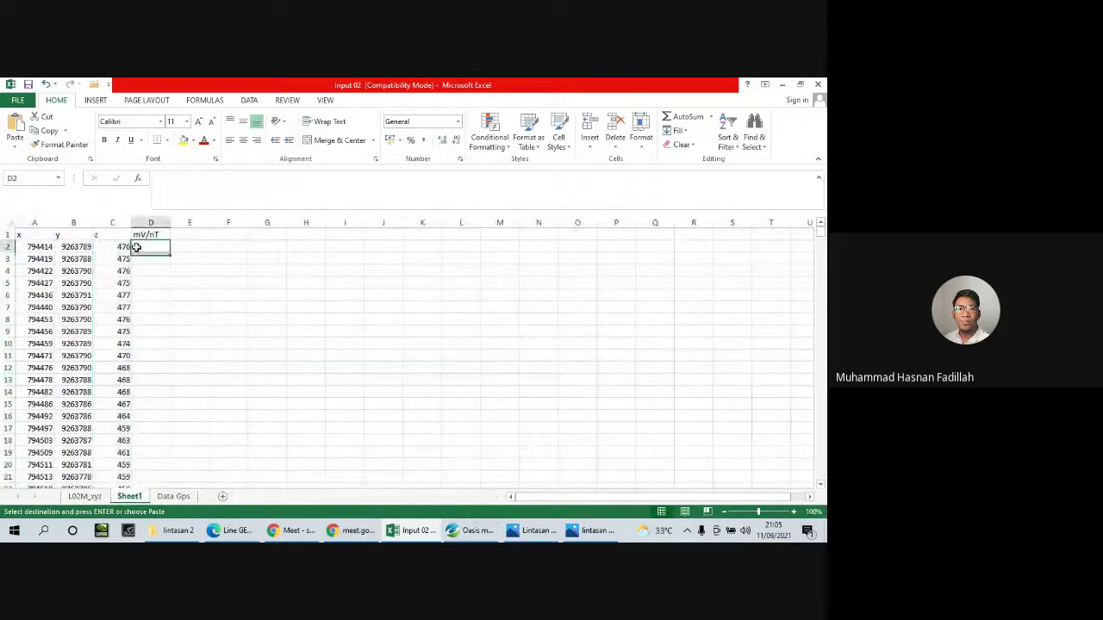
key("ctrl+v")
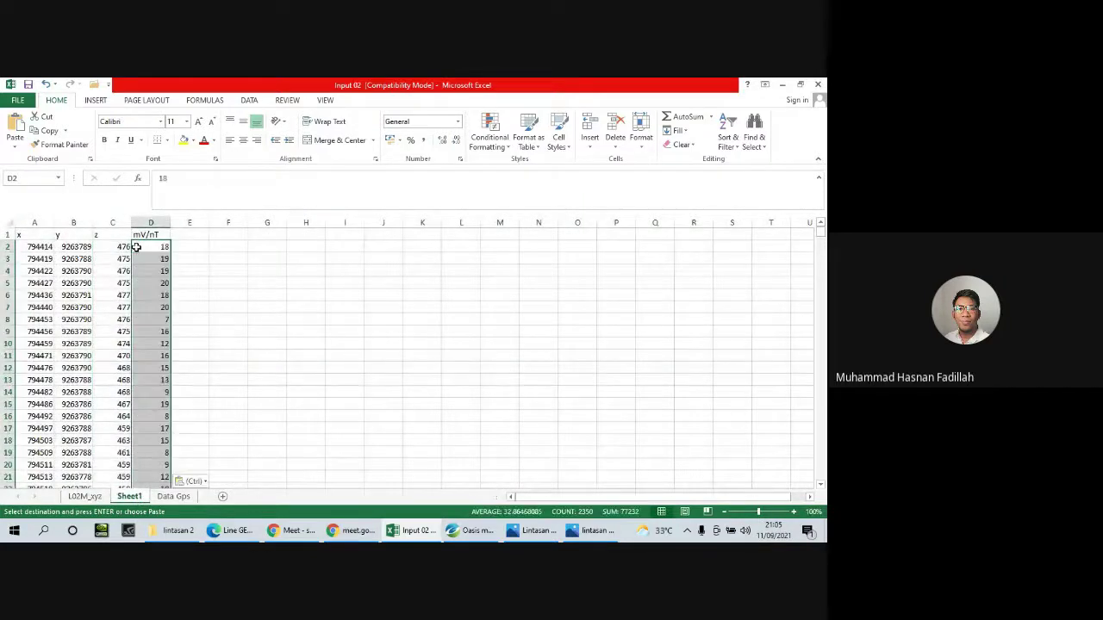
Rename Sheet1 as "input oasis".
right_click(122, 497)
left_click(191, 384)
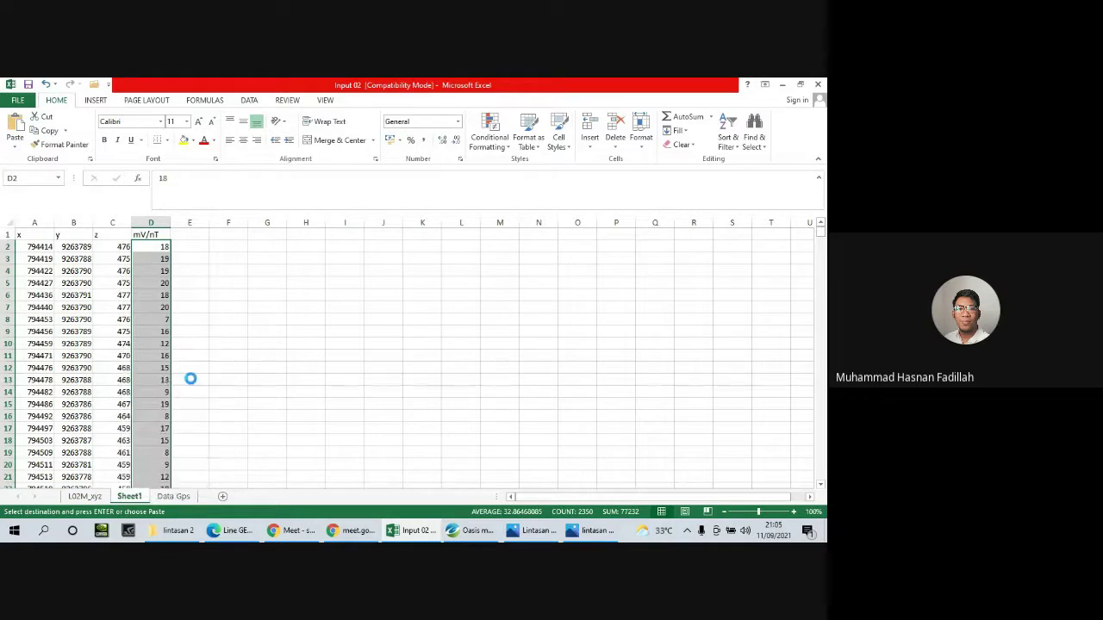
type("Inp")
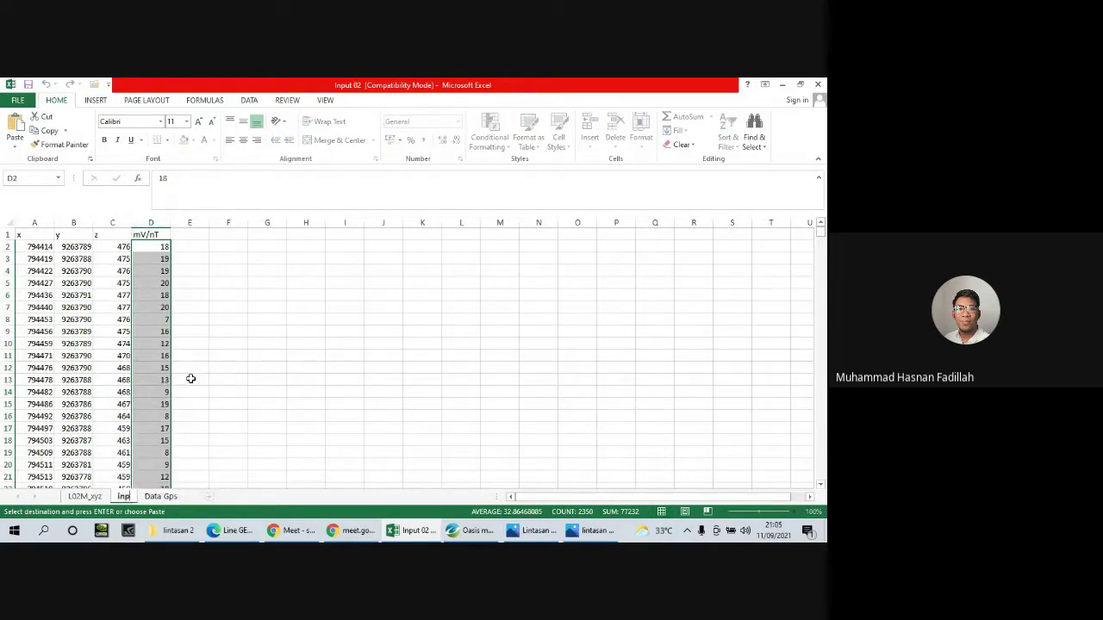
type("ut oasis")
key("Return")
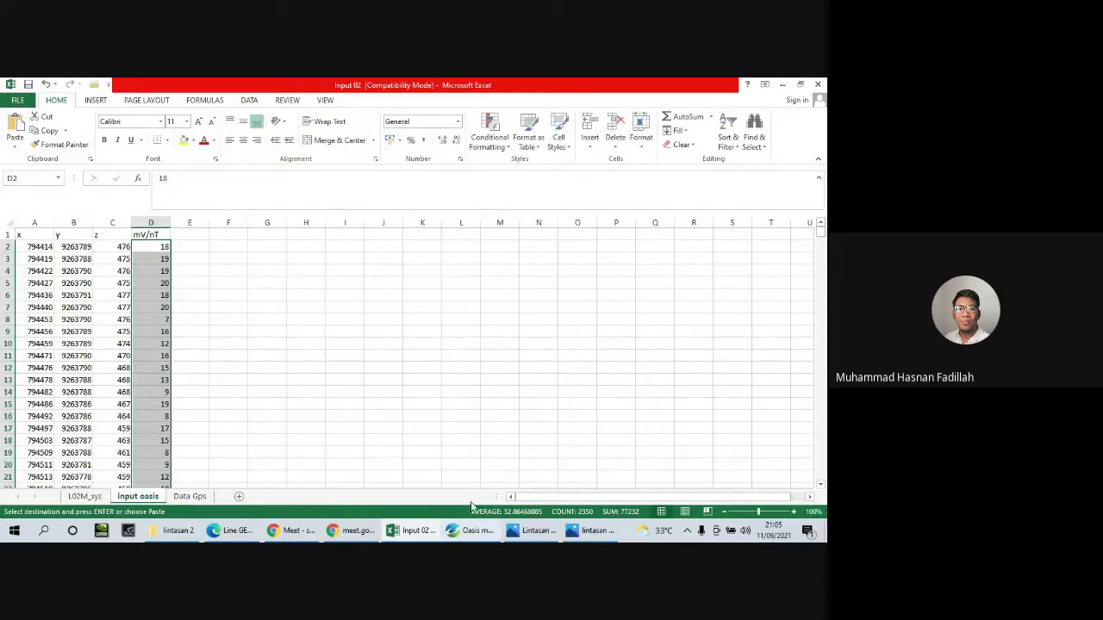
Save the Input 02 workbook under its current name.
left_click(305, 379)
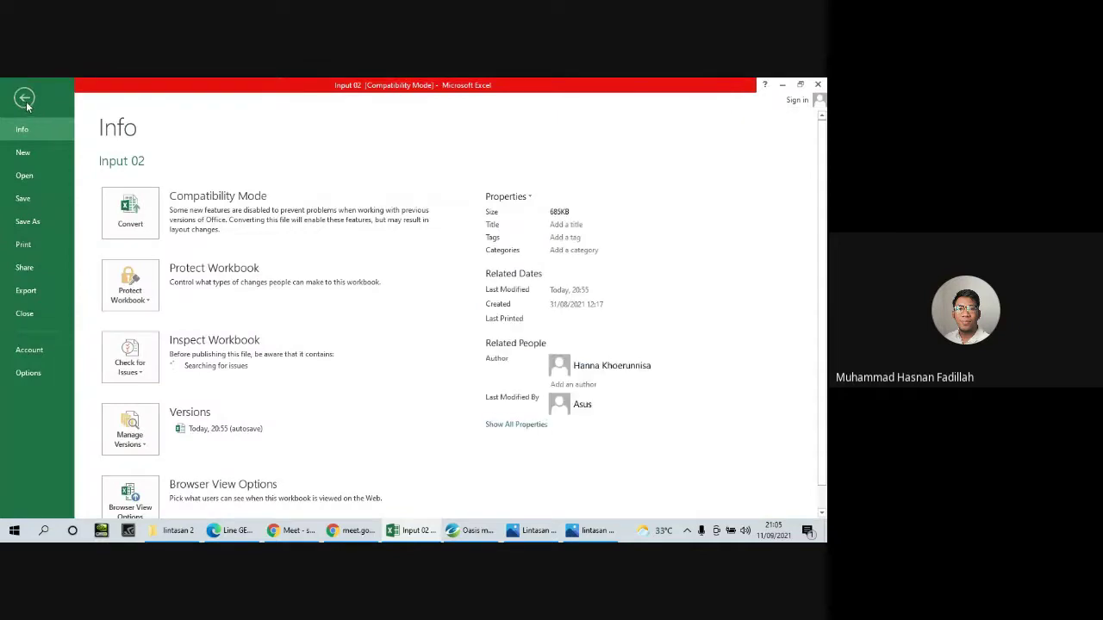
left_click(26, 101)
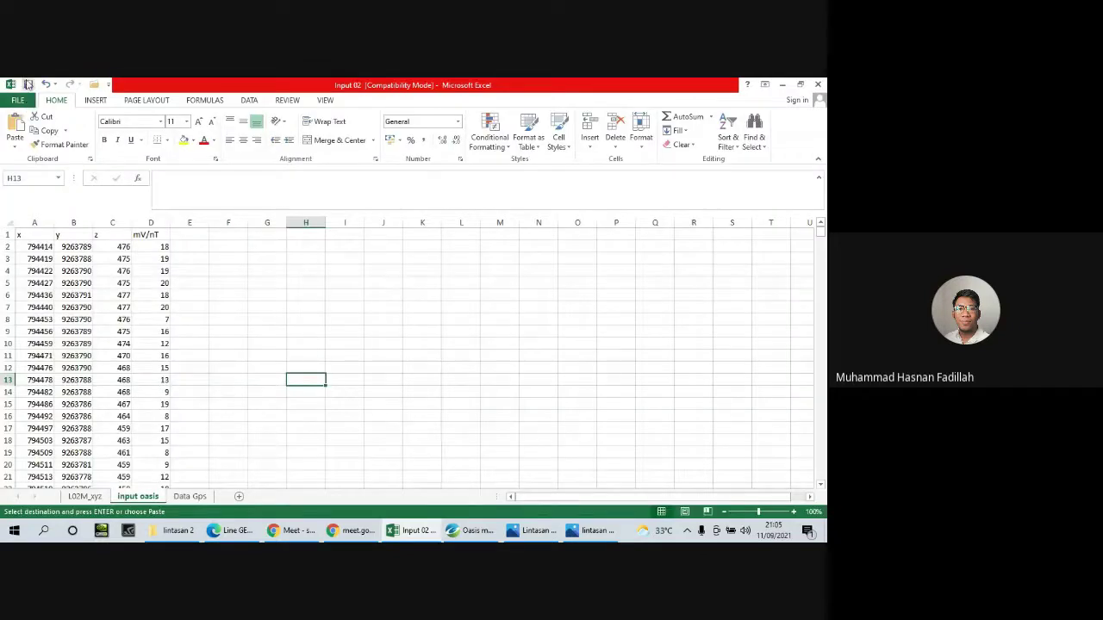
left_click(27, 83)
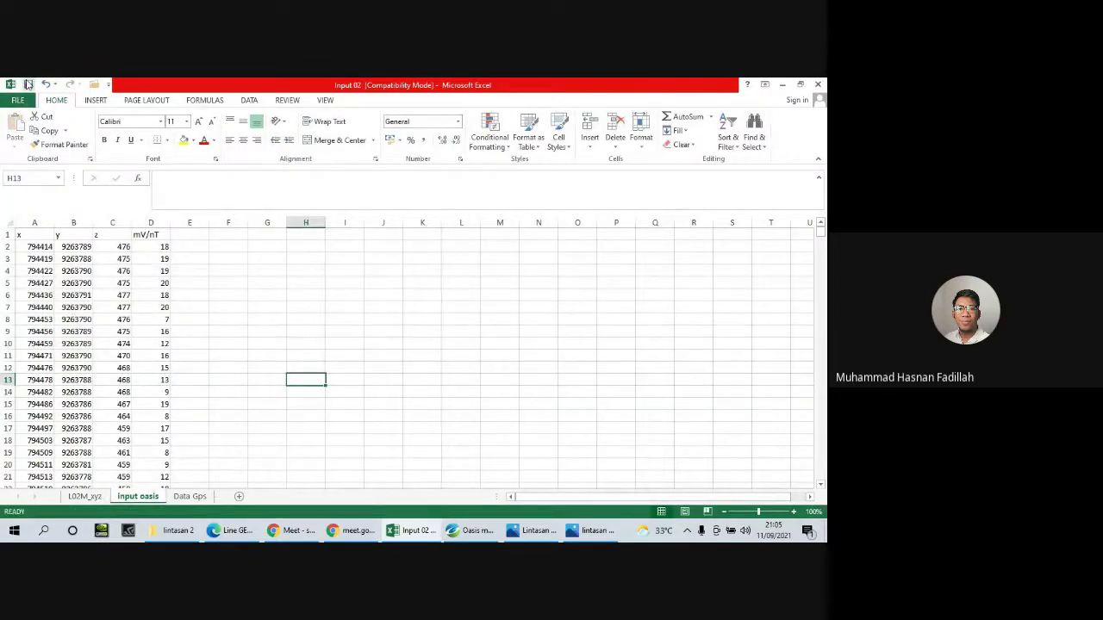
scroll(97, 362, "down", 3)
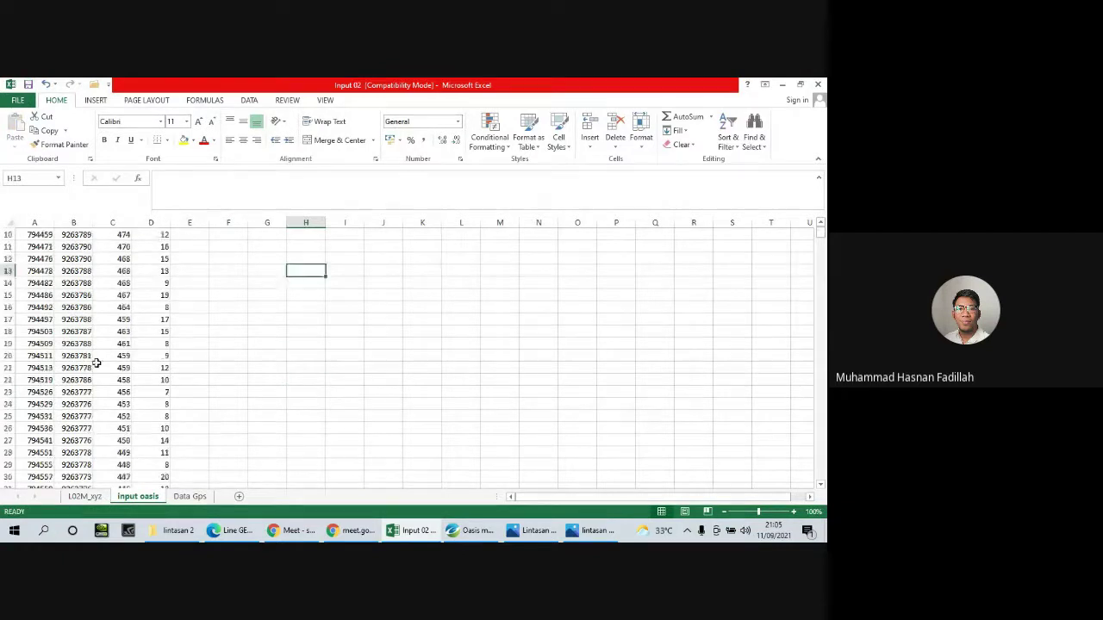
scroll(51, 358, "up", 3)
scroll(42, 327, "down", 5)
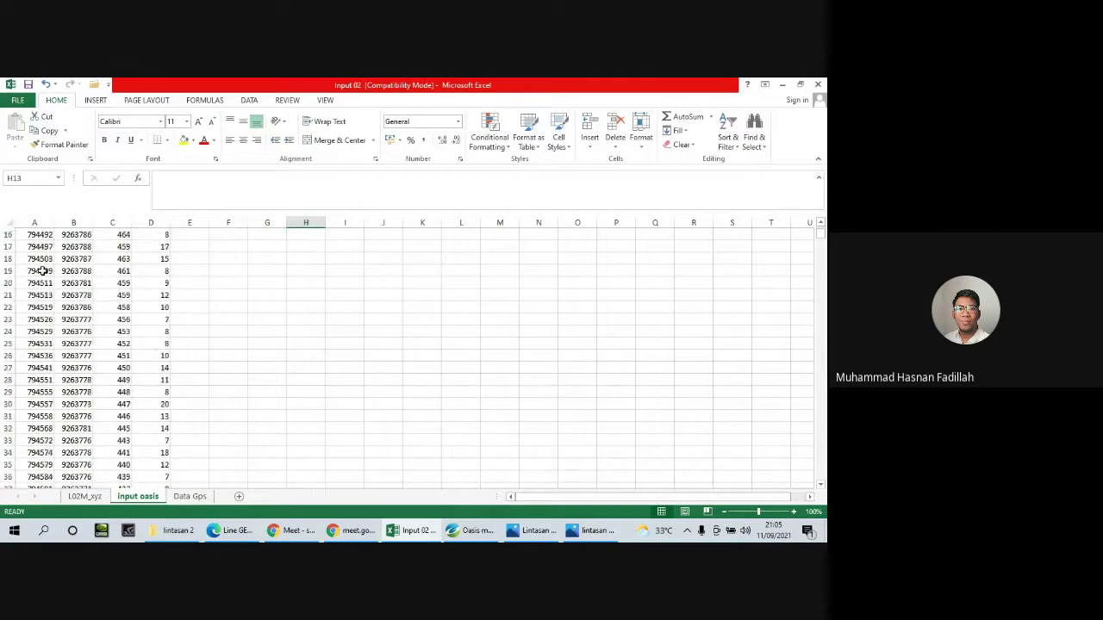
scroll(50, 276, "up", 5)
scroll(53, 281, "down", 7)
scroll(53, 281, "up", 7)
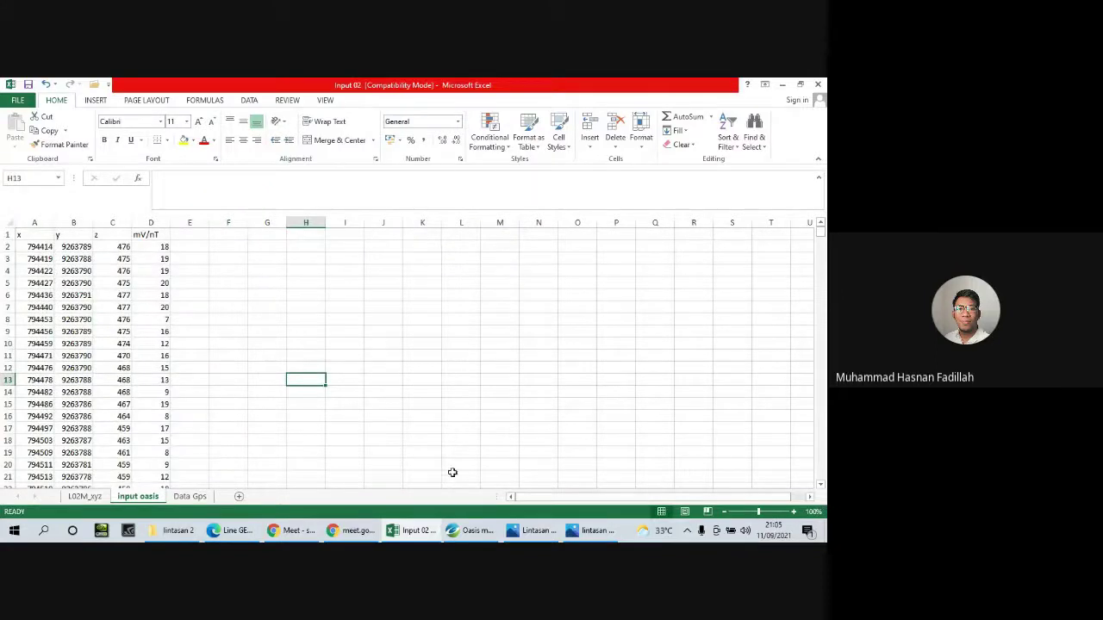
Switch to Oasis montaj and create a new project named "input Line 2" in the oasis lintasan 2 folder inside lintasan 2.
mouse_move(480, 534)
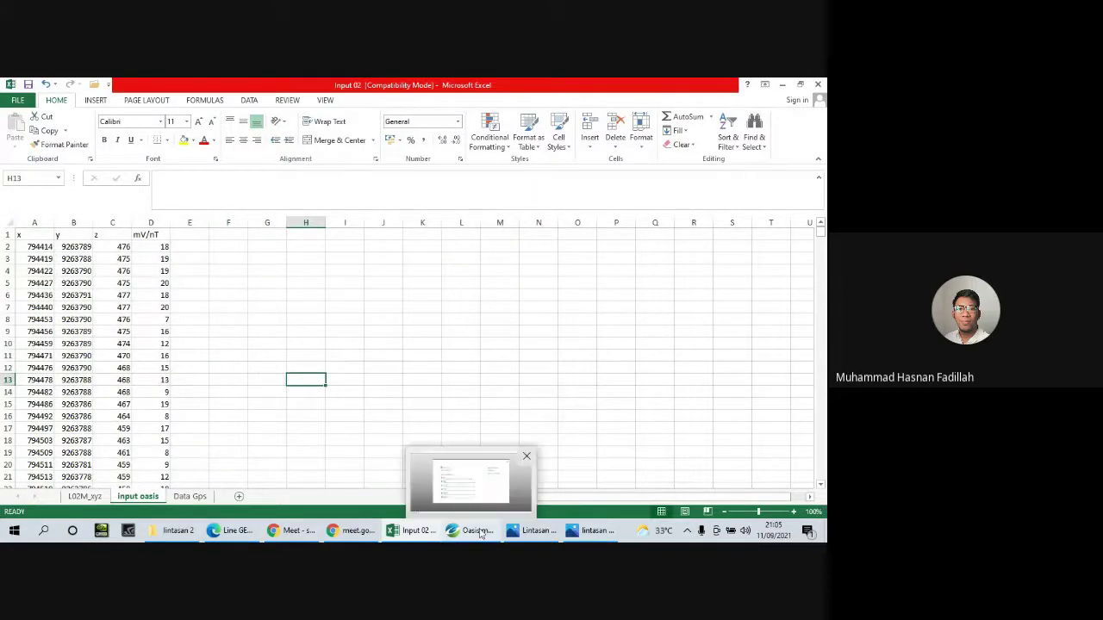
left_click(480, 532)
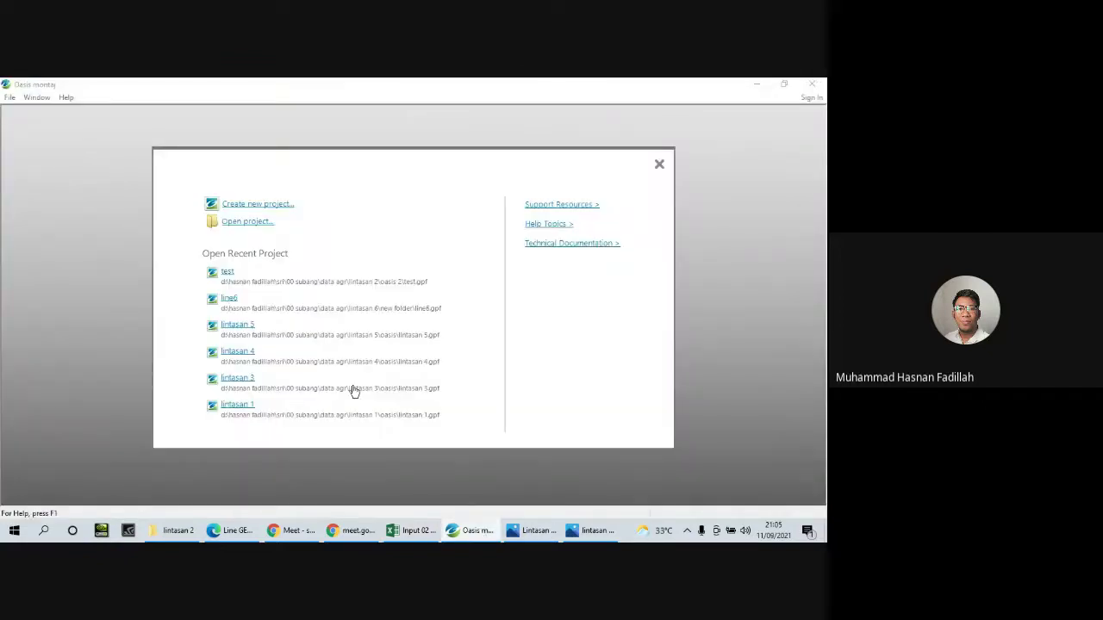
left_click(261, 206)
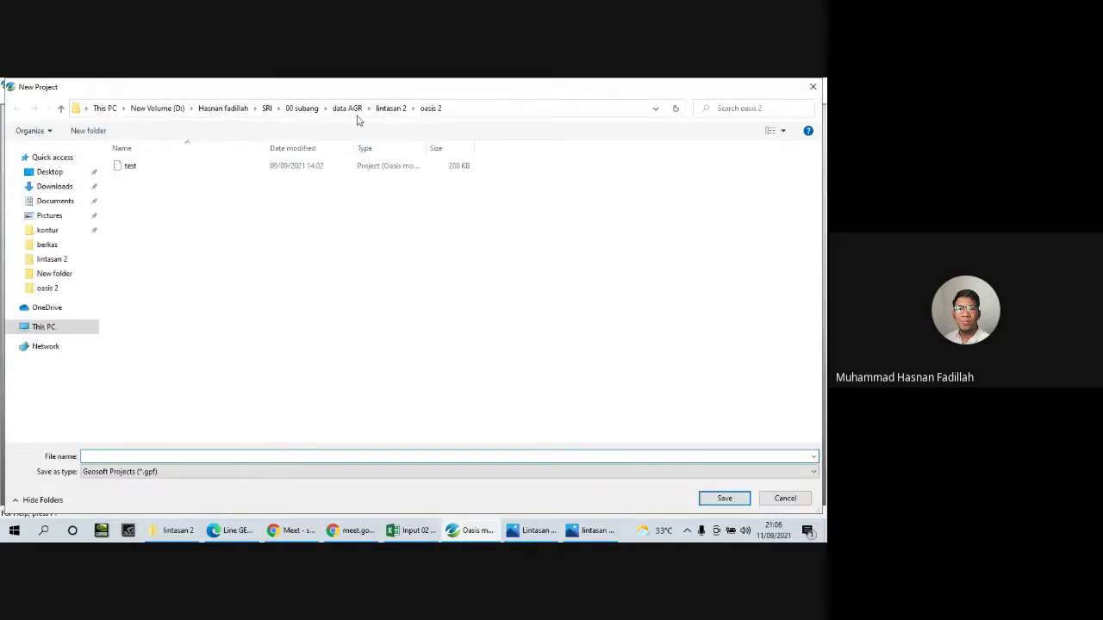
left_click(389, 110)
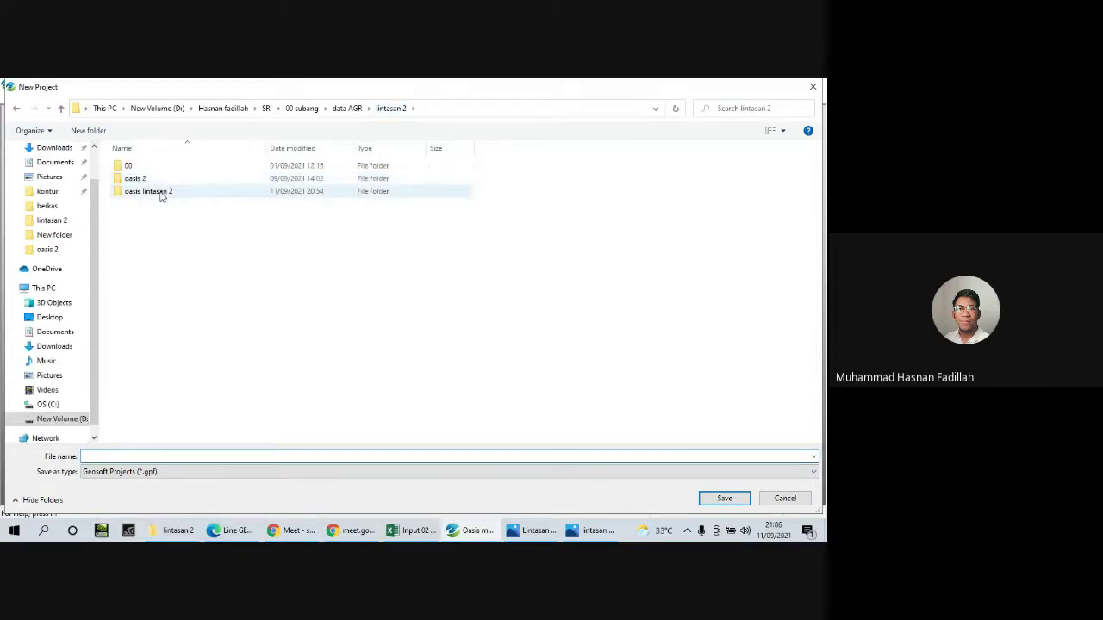
double_click(160, 193)
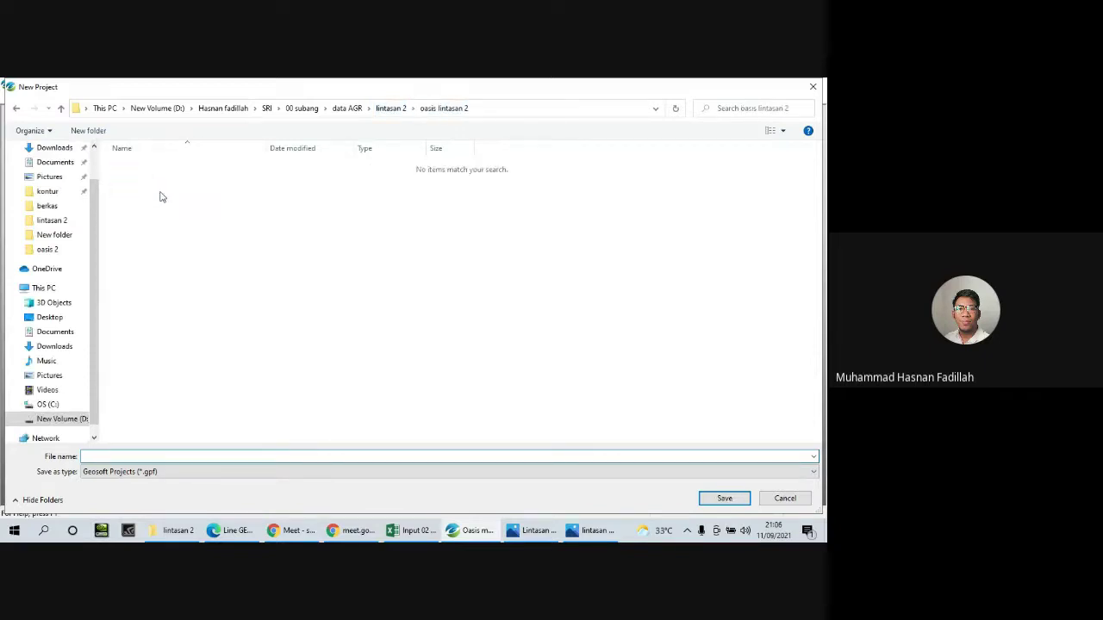
left_click(114, 458)
type("input Line 2")
key("Return")
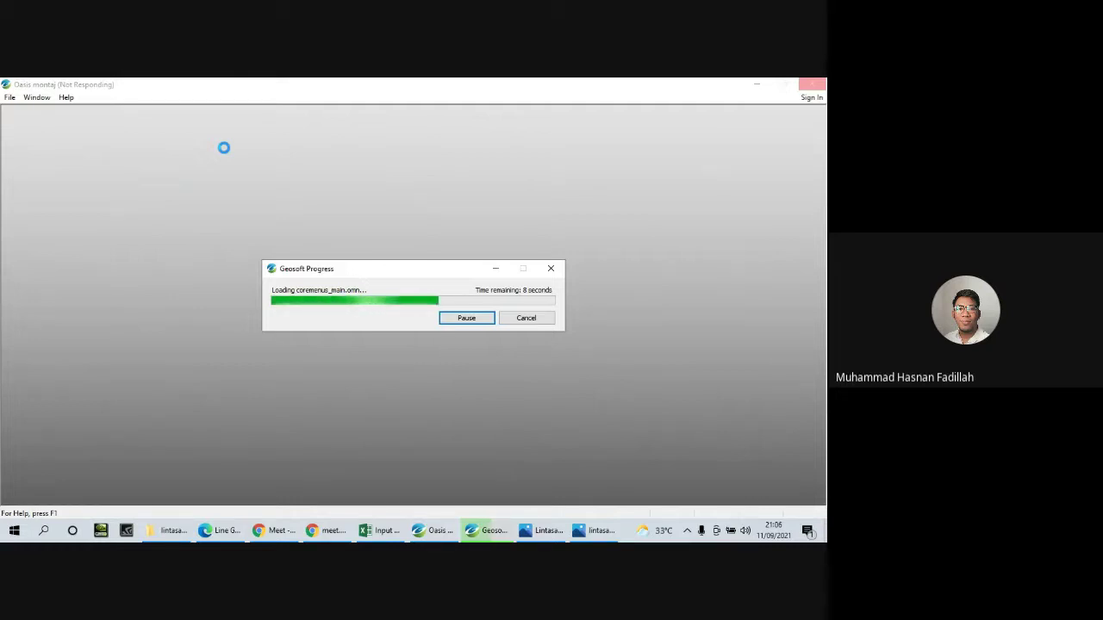
Close the Line GEOLISTRIK PDF and the Input 02 workbook while Oasis montaj loads.
left_click(222, 530)
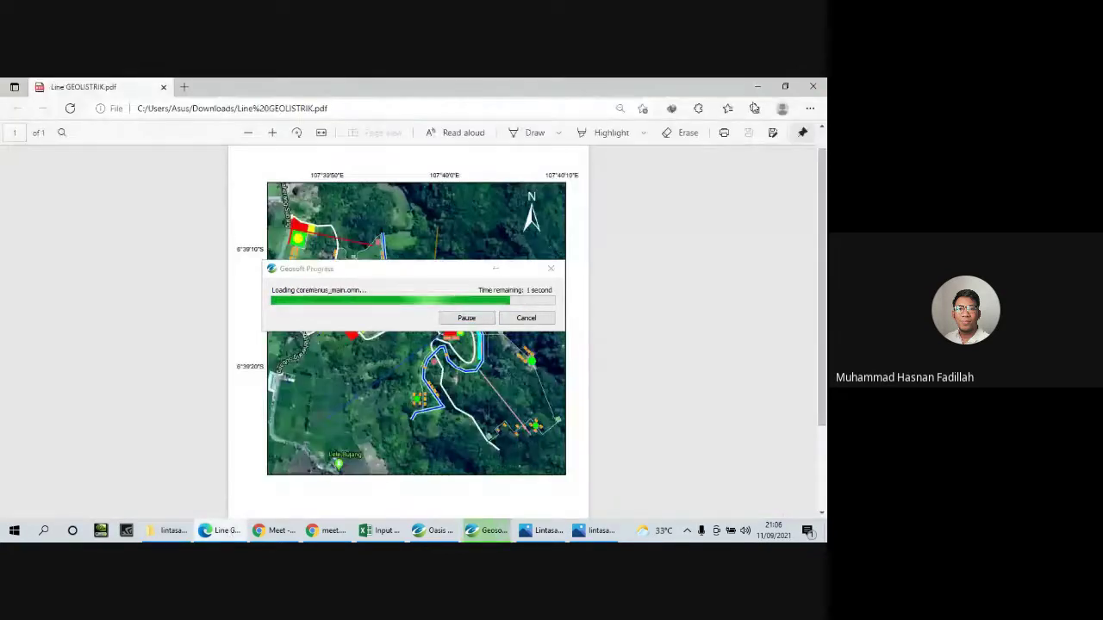
left_click(812, 86)
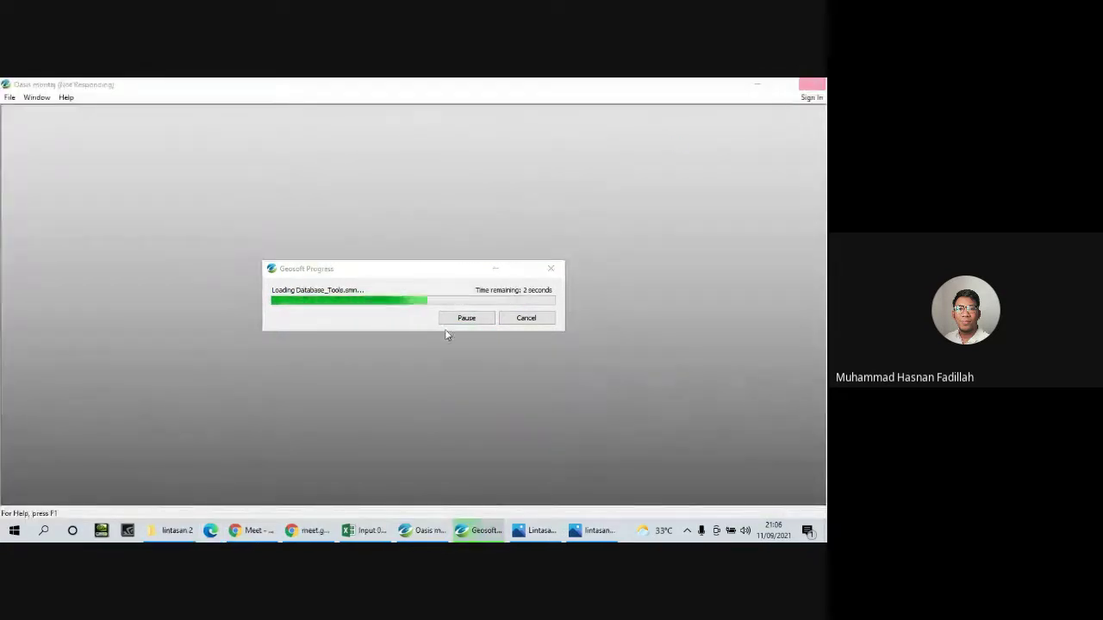
left_click(376, 536)
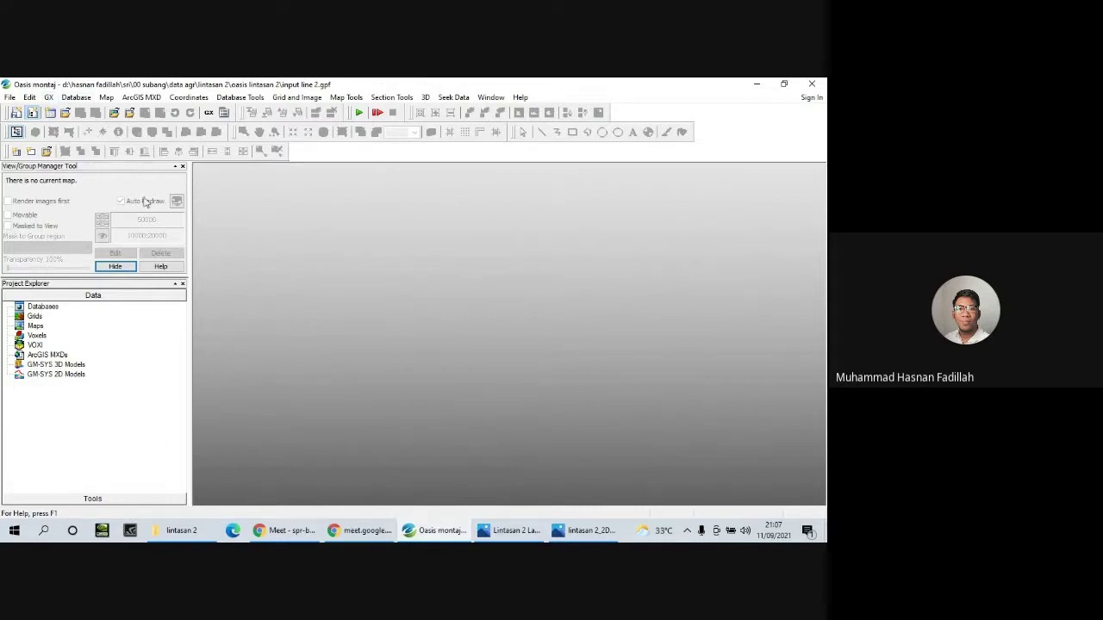
Create a new database named "Lintasan 2_2D" with the default settings and maximize its window.
left_click(88, 100)
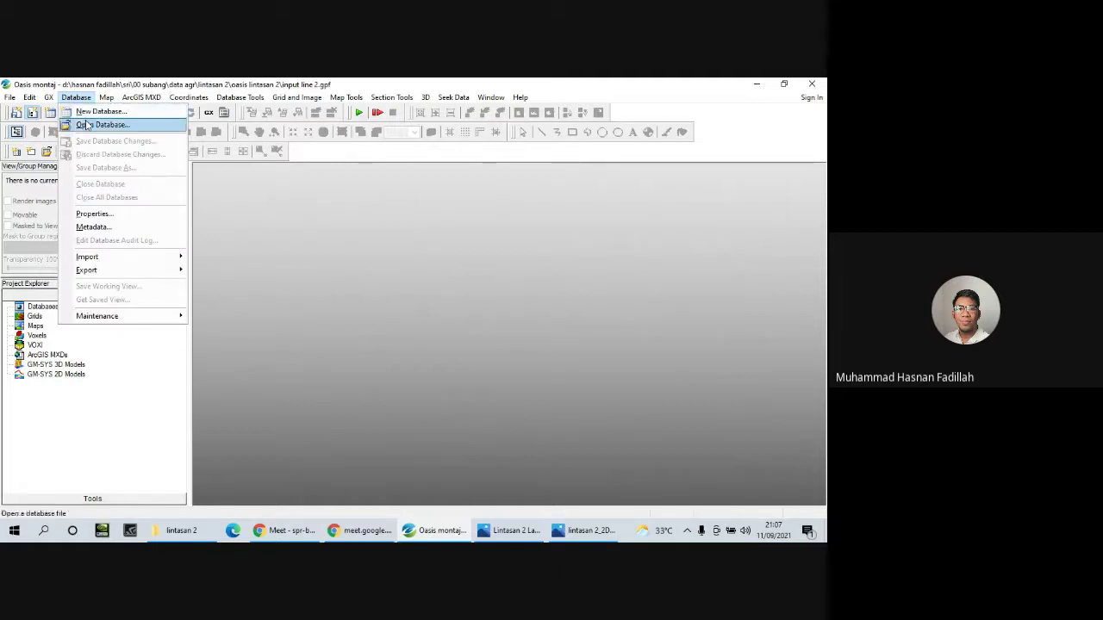
left_click(86, 113)
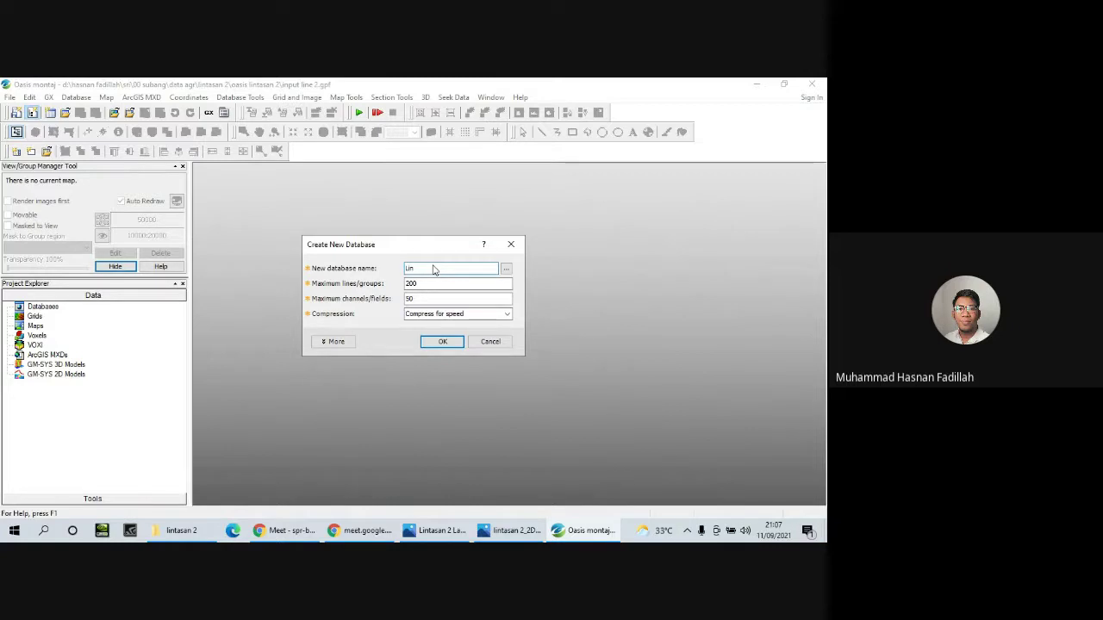
type("tasan")
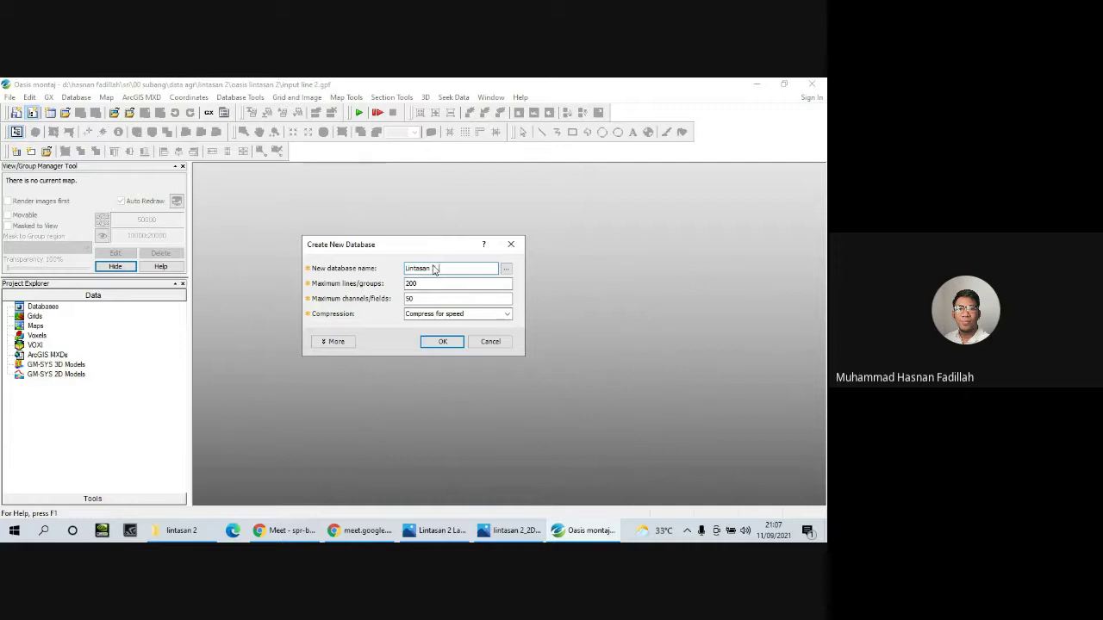
type("2_2D")
key("Return")
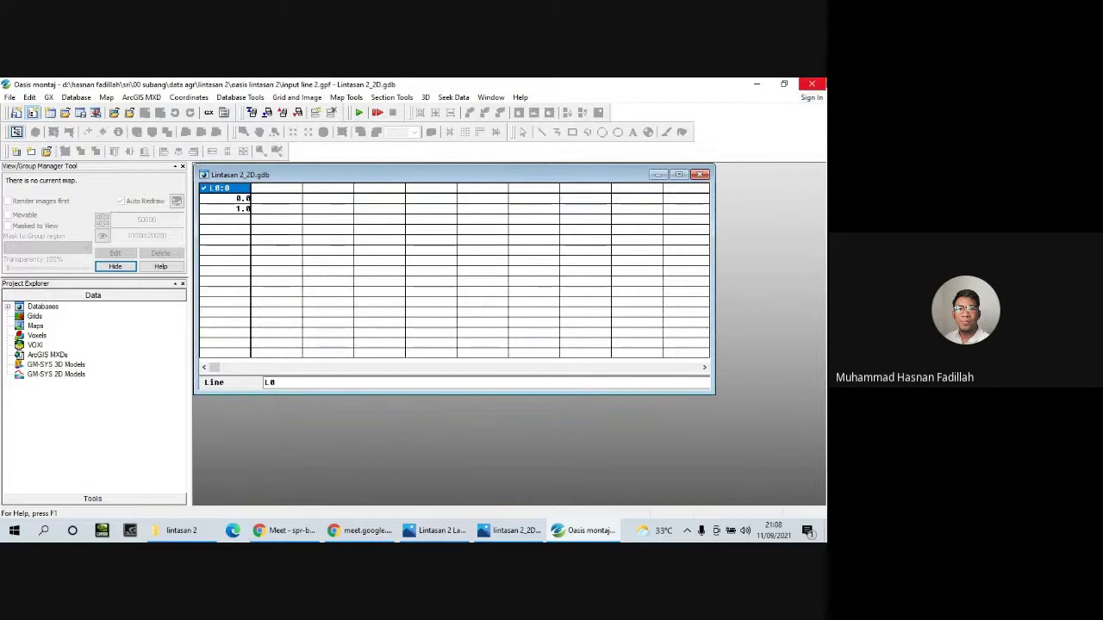
left_click(679, 175)
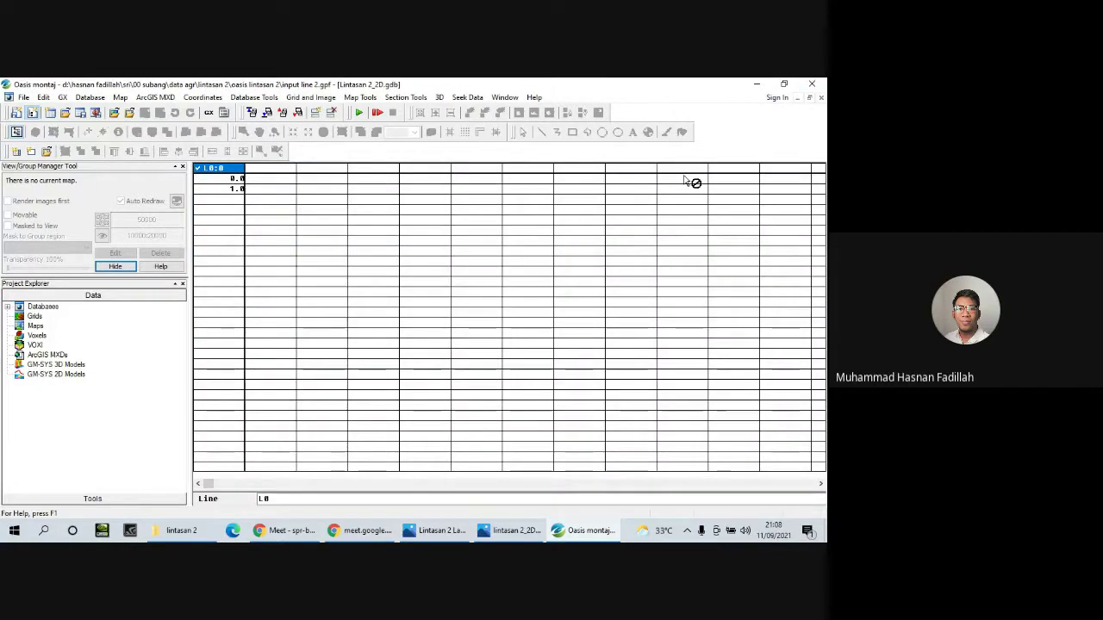
Import a single Excel sheet into the current database from Input 02.xls in the lintasan 2 folder, using Selected Sheet & Columns.
left_click(79, 98)
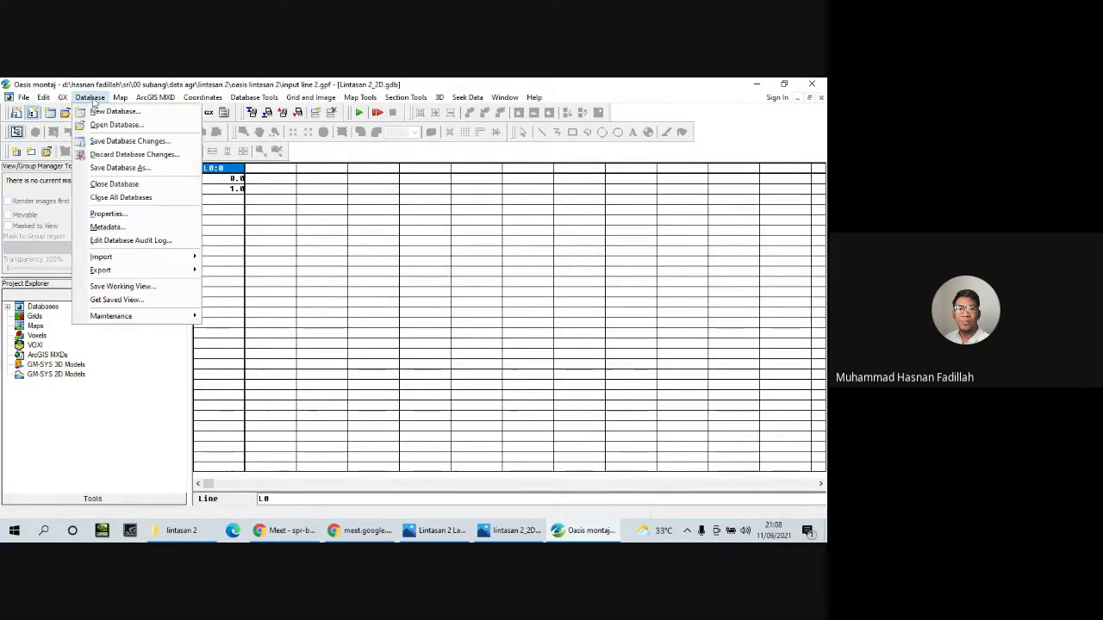
mouse_move(120, 257)
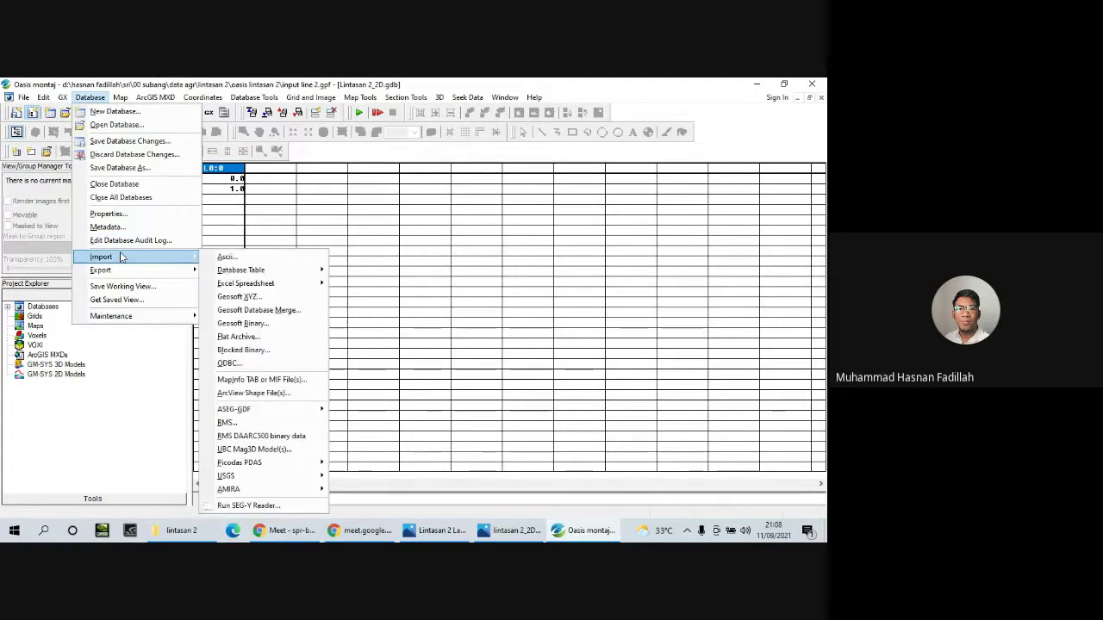
mouse_move(240, 286)
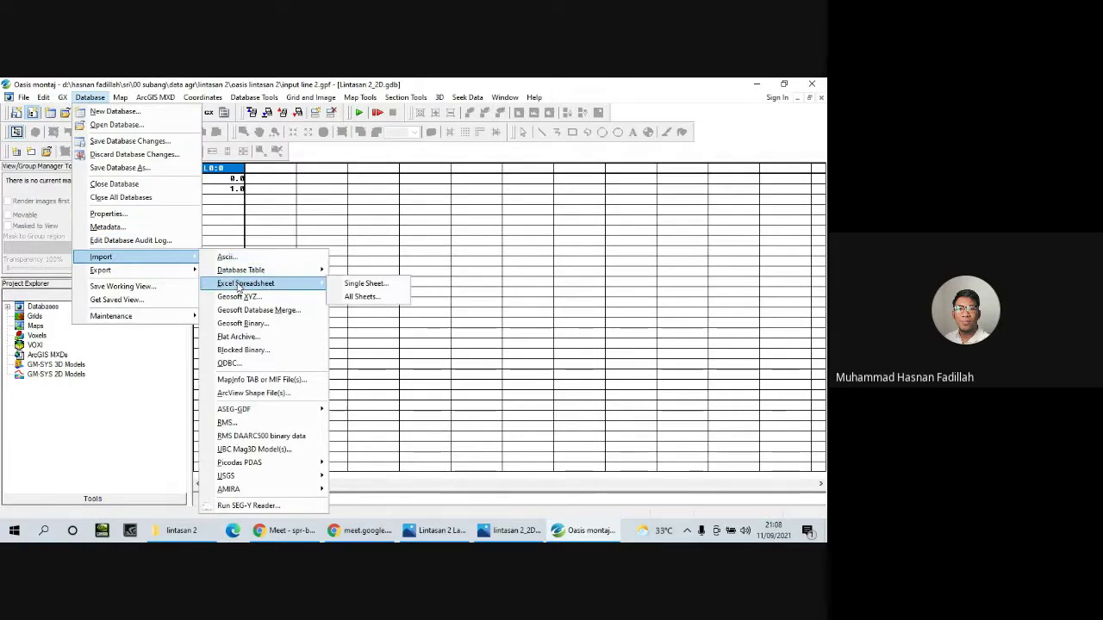
left_click(352, 285)
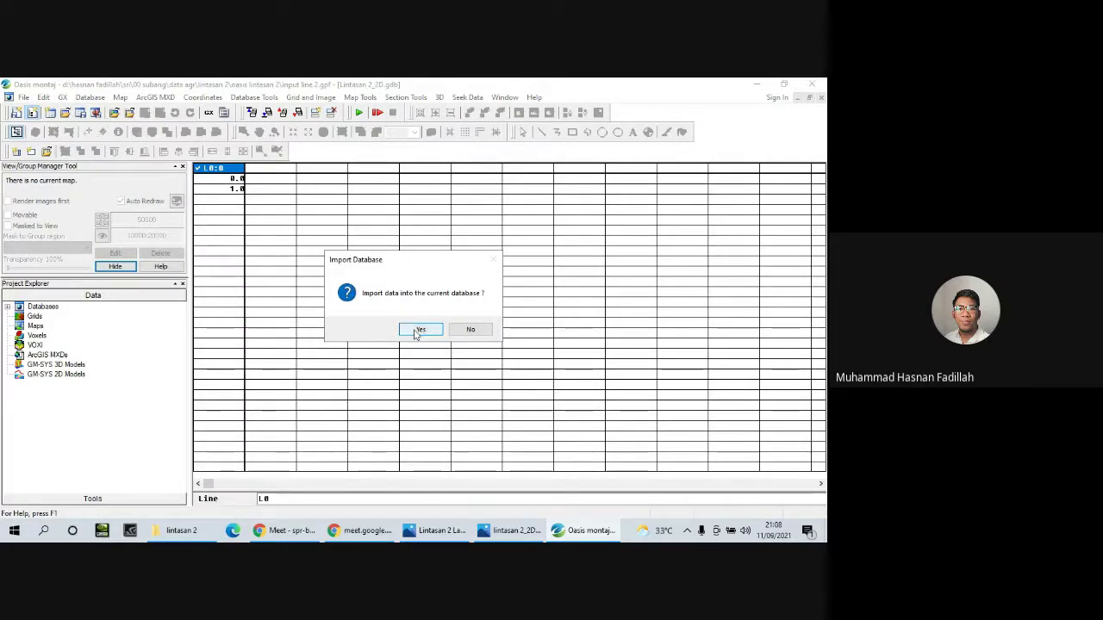
left_click(419, 328)
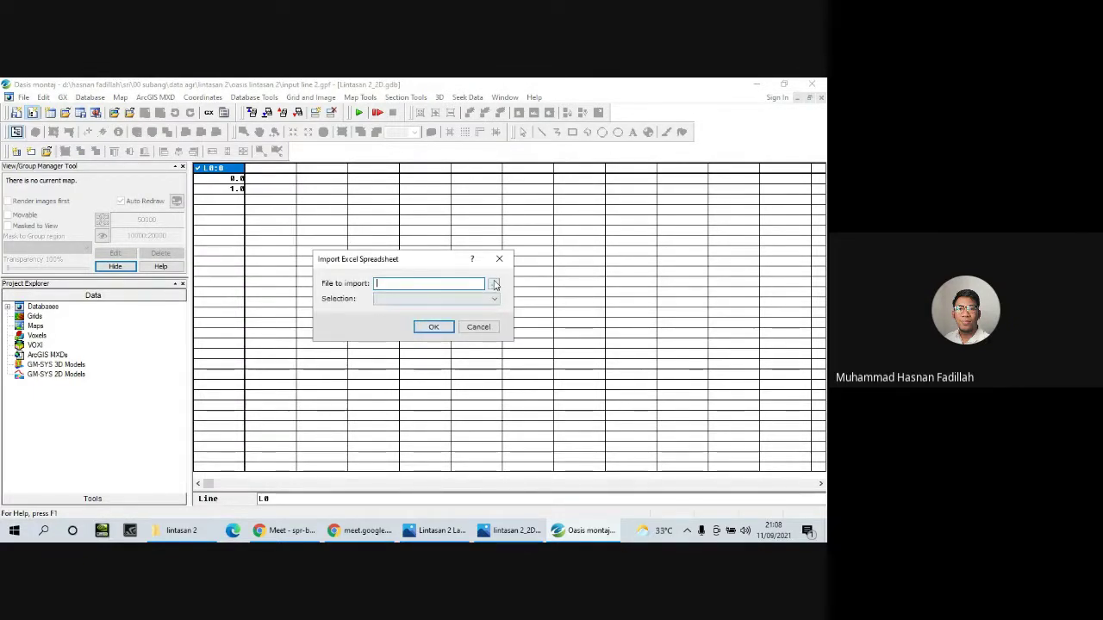
left_click(494, 284)
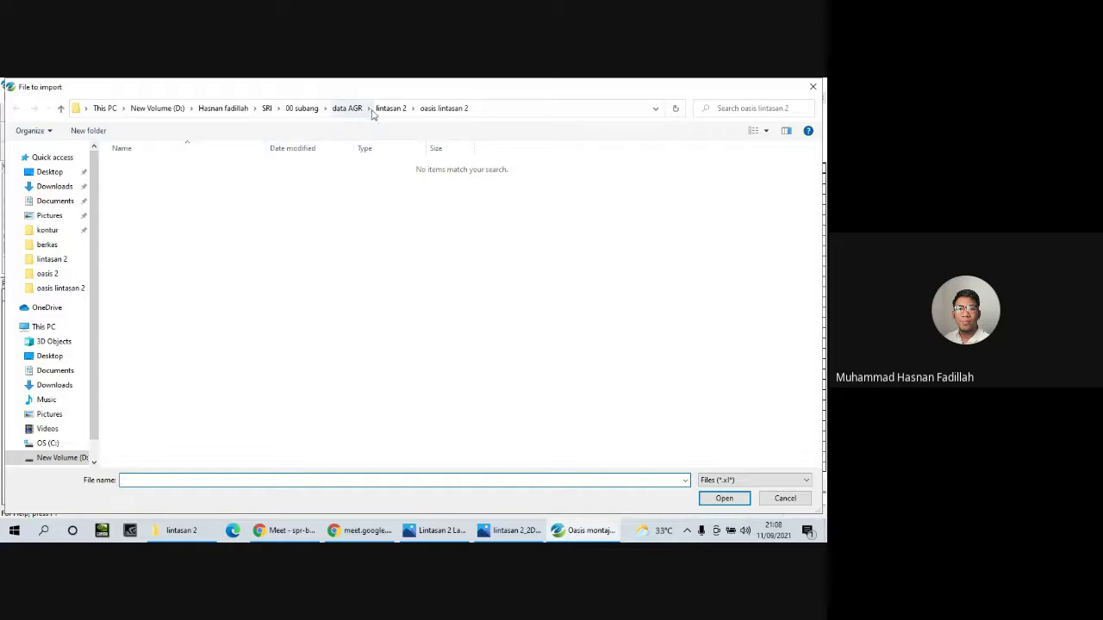
left_click(388, 108)
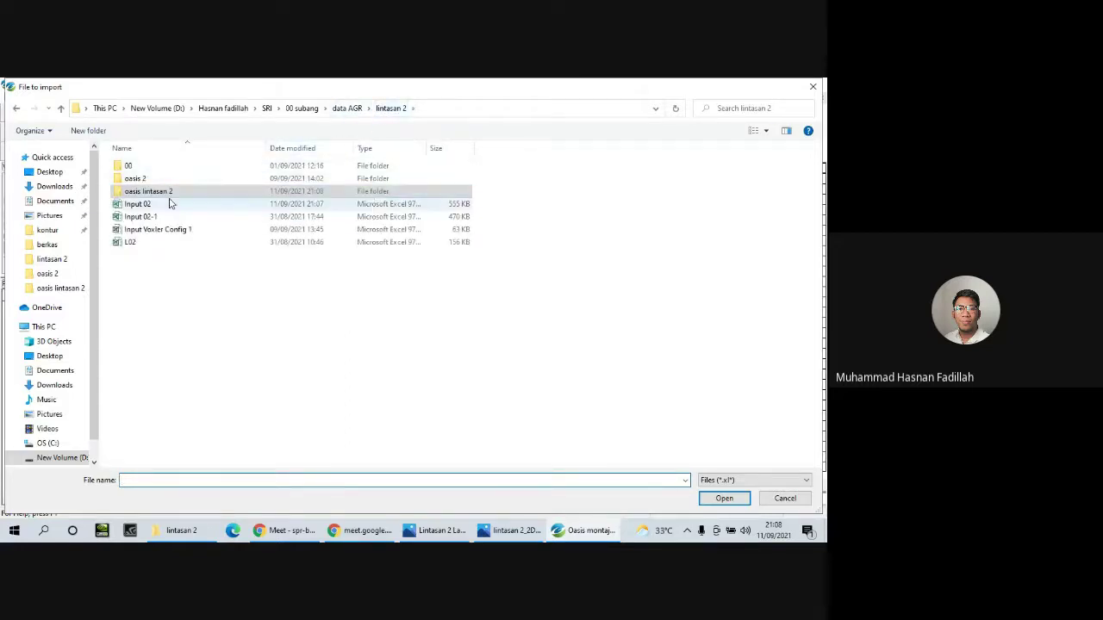
left_click(172, 204)
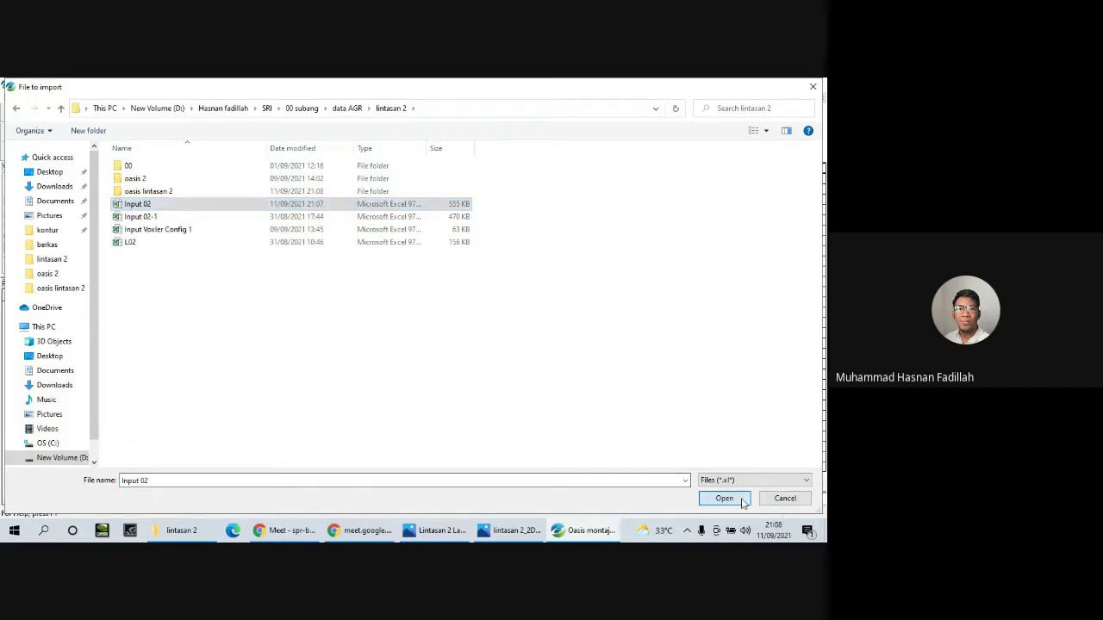
left_click(734, 500)
left_click(457, 299)
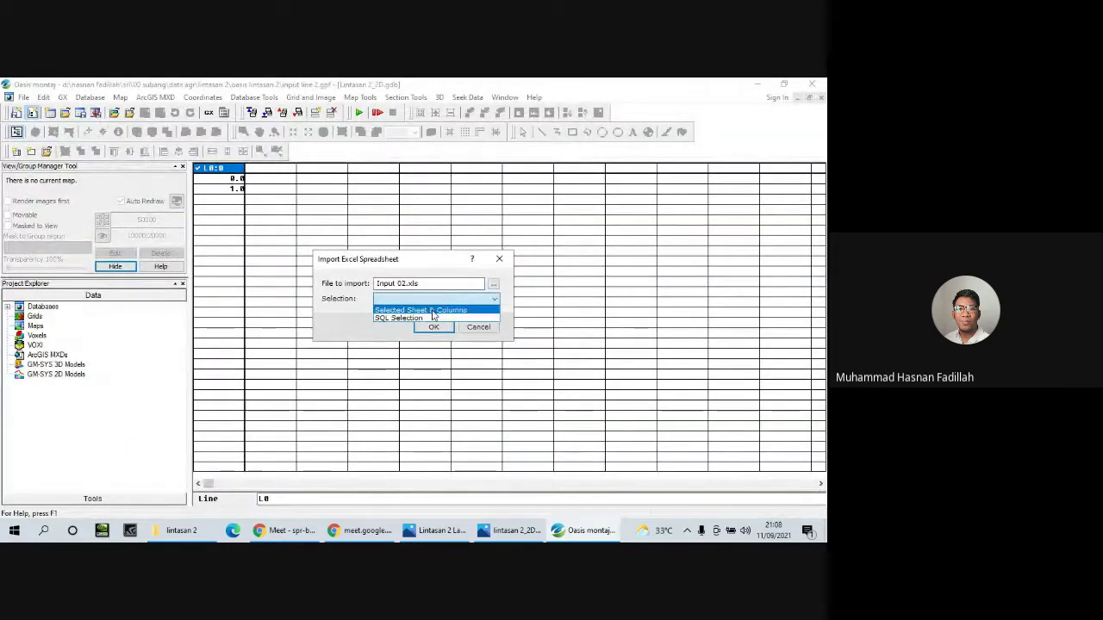
left_click(434, 315)
left_click(433, 327)
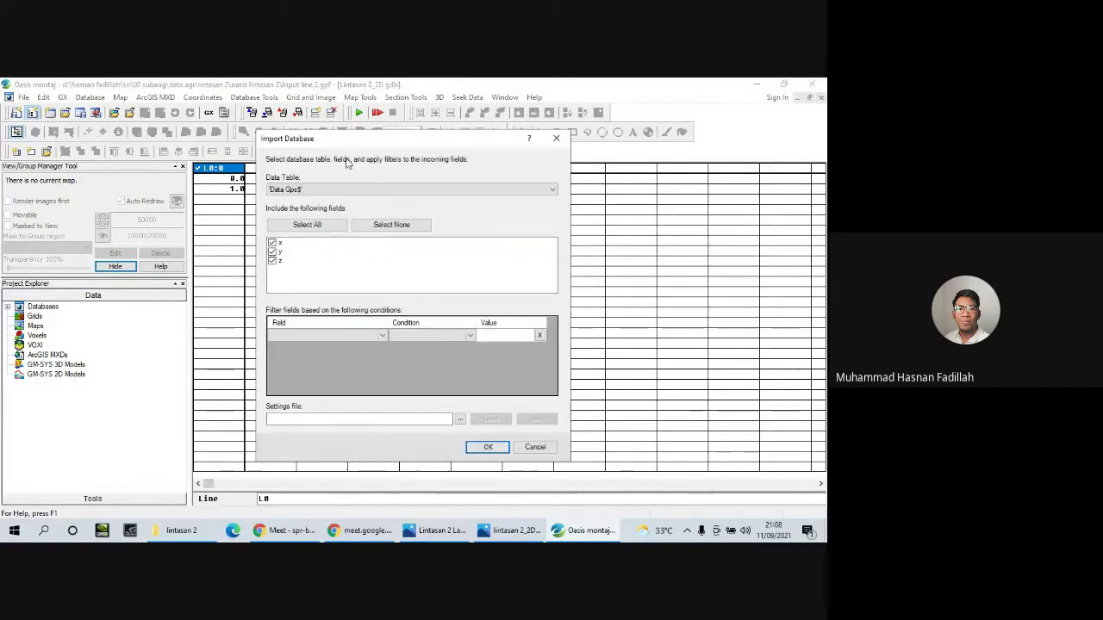
Import the x, z and mV/nT fields from the input oasis table, leaving out the y field.
left_click(303, 190)
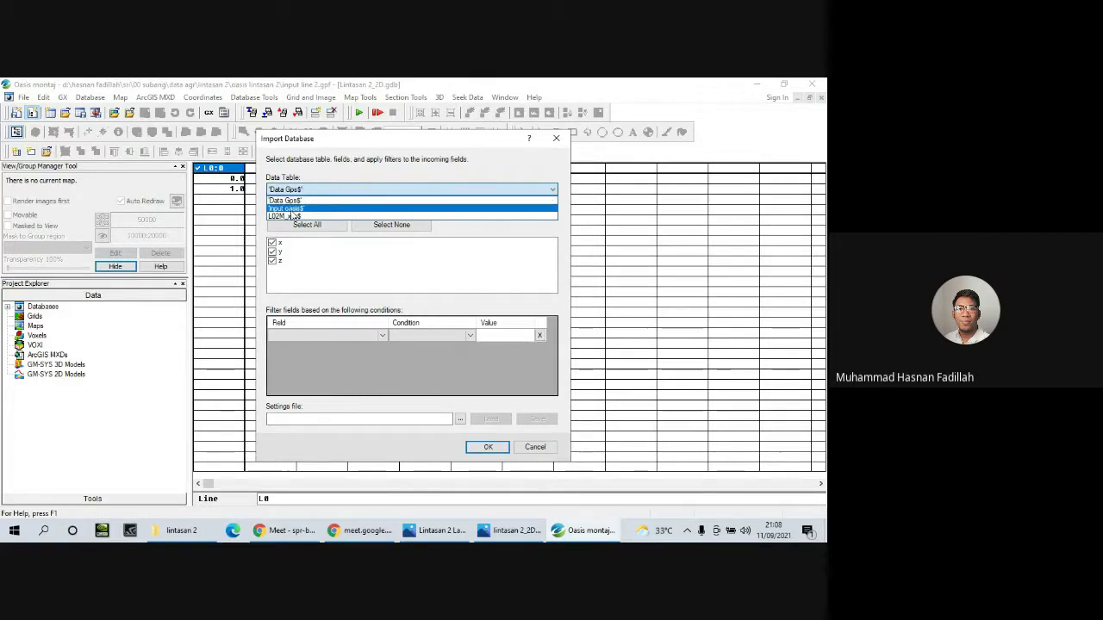
left_click(291, 209)
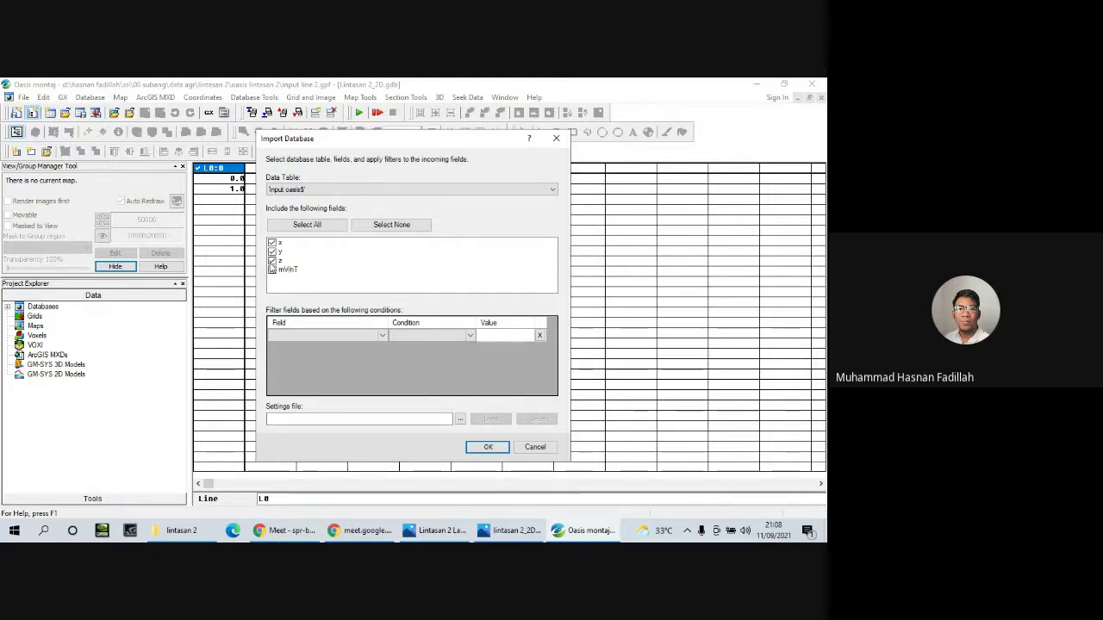
left_click(273, 252)
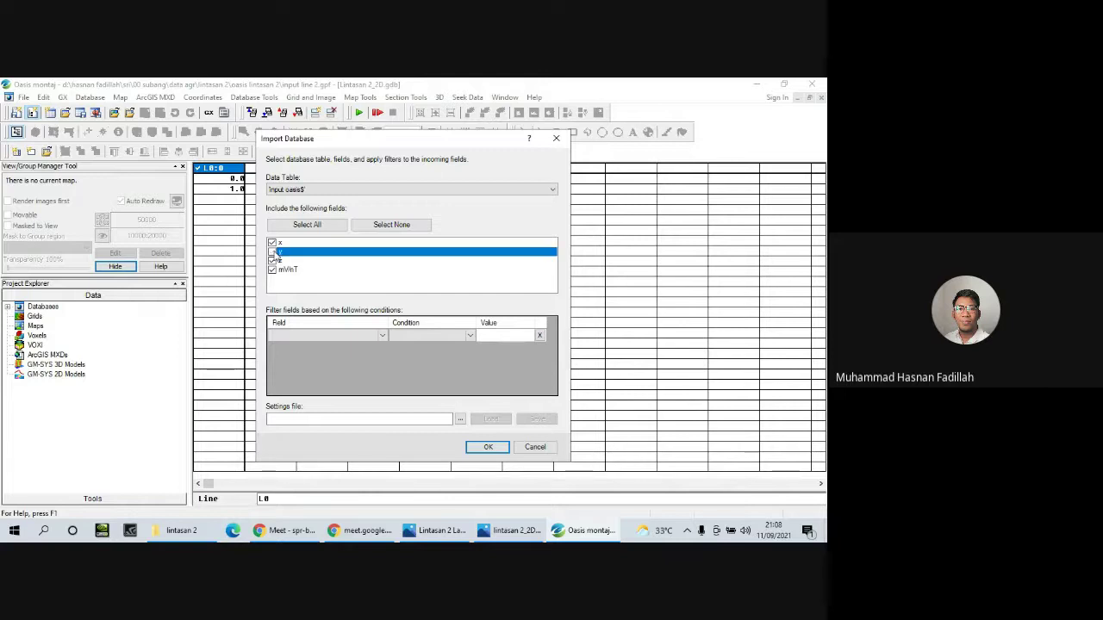
left_click(273, 253)
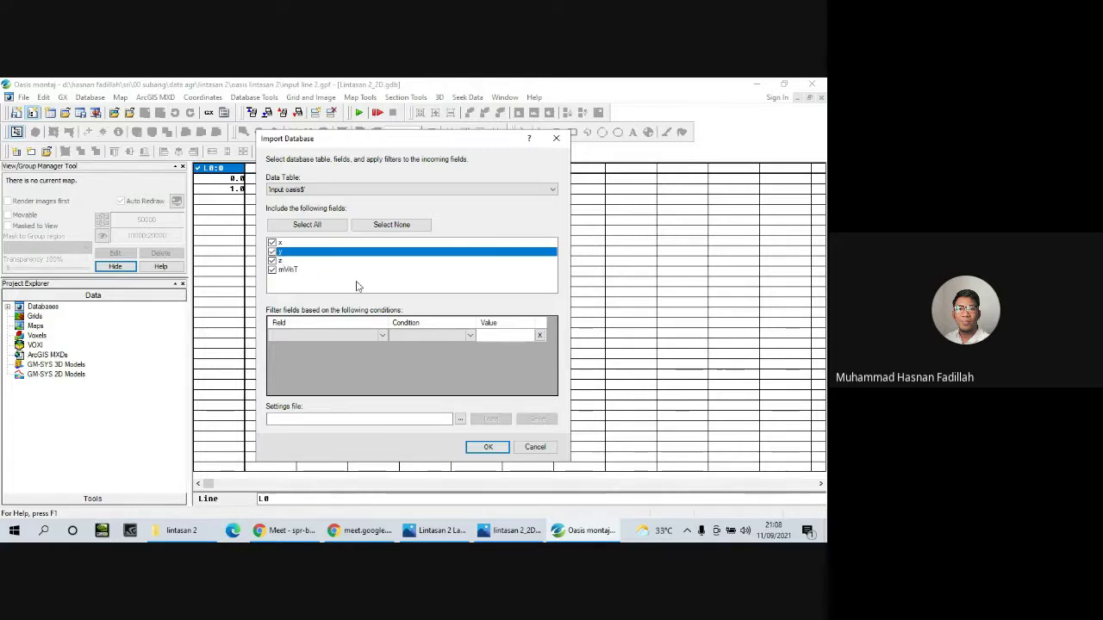
left_click(292, 255)
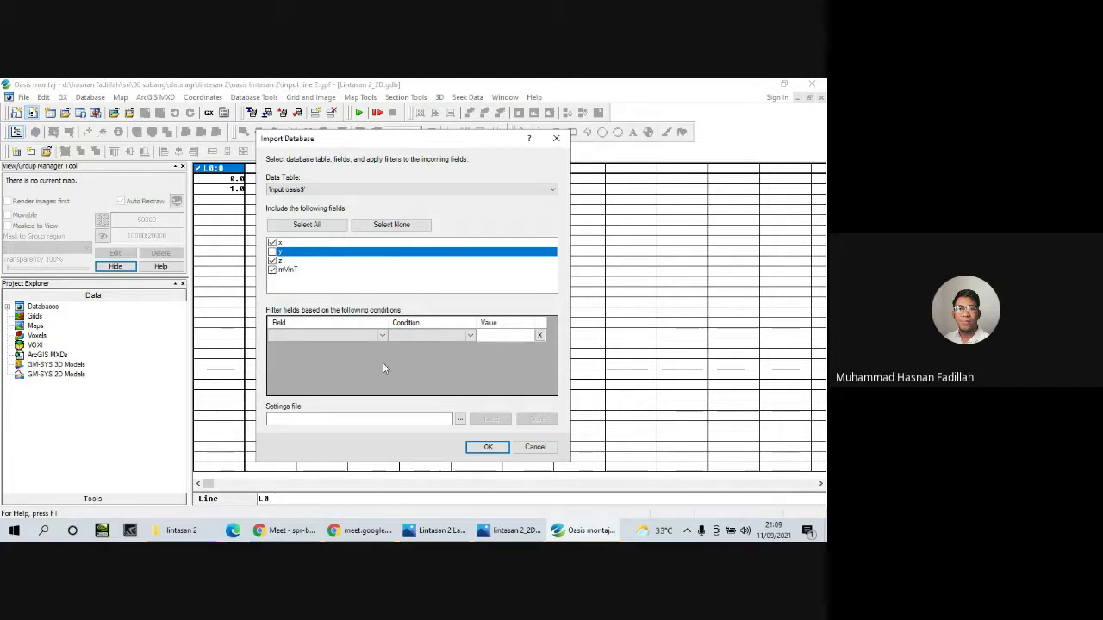
left_click(488, 447)
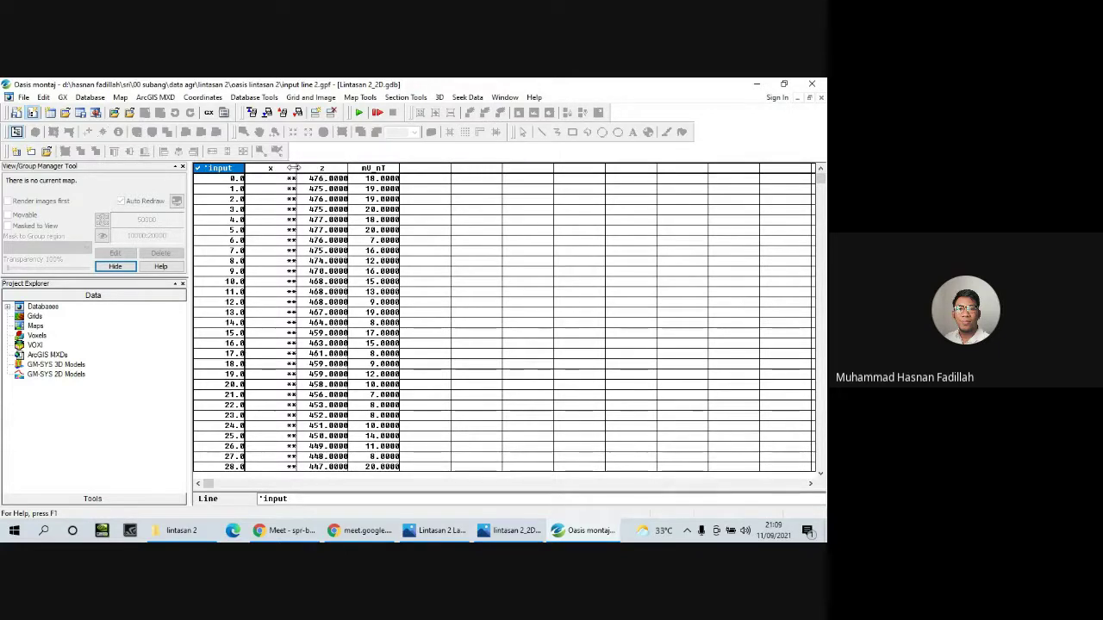
Widen the x channel column enough to show its full coordinate values.
left_click_drag(295, 168, 306, 168)
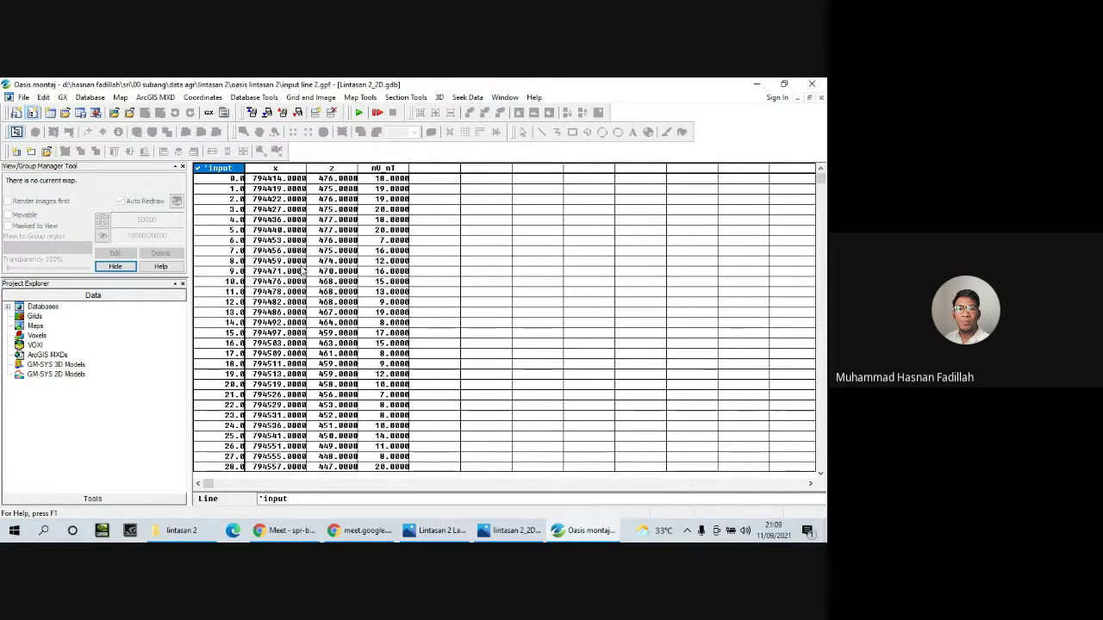
scroll(303, 231, "down", 3)
scroll(303, 230, "up", 3)
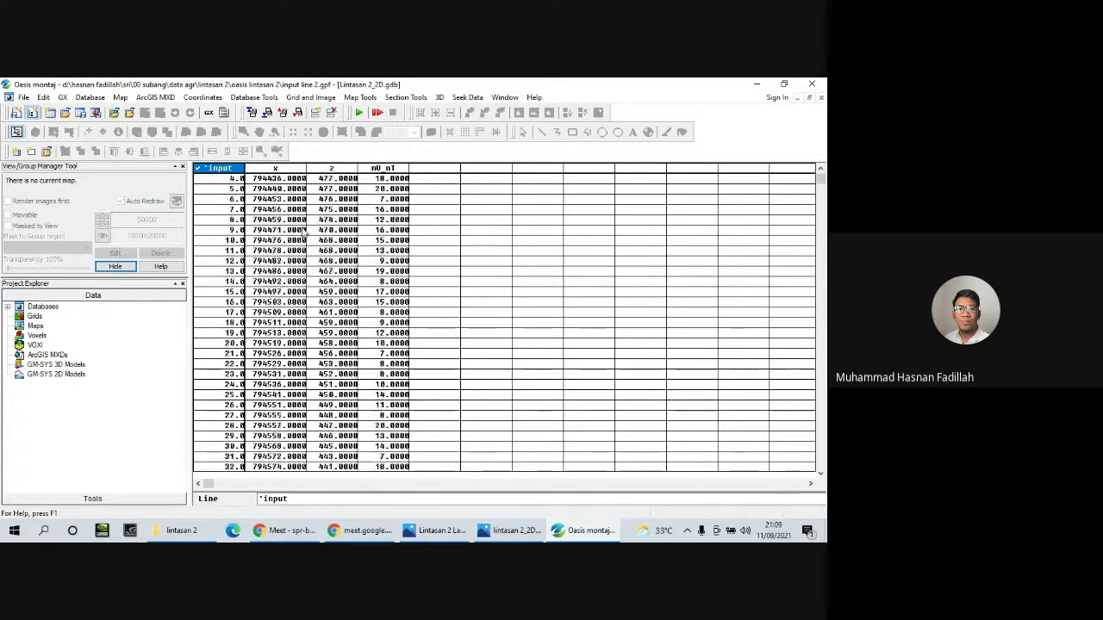
Set the database's current coordinate channels to x for X, z for Y and mV_nT for Z.
left_click(205, 97)
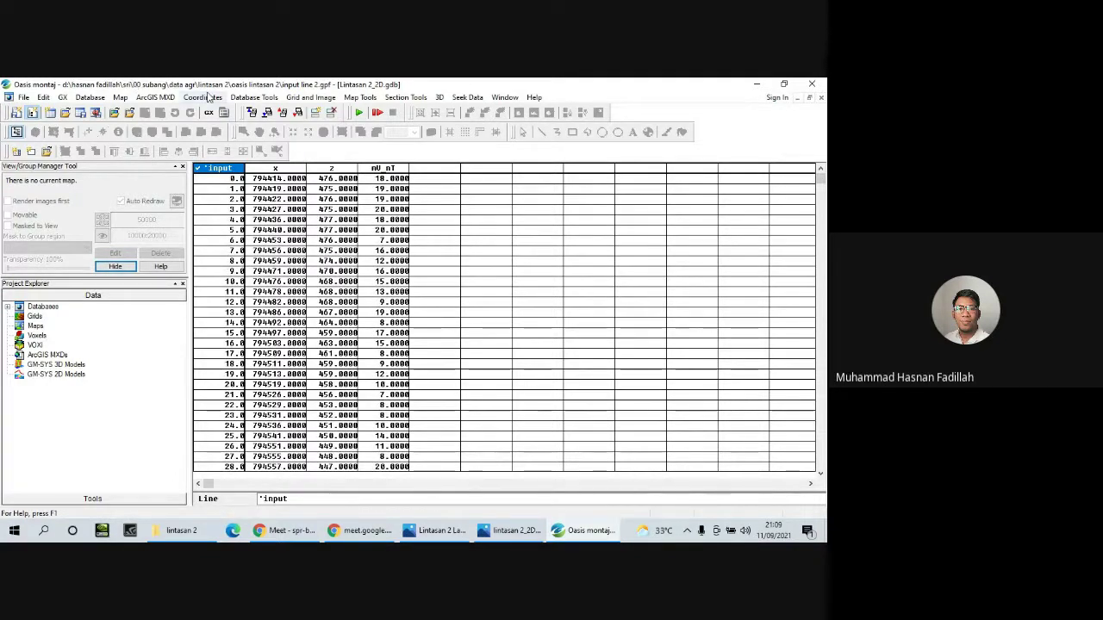
left_click(210, 113)
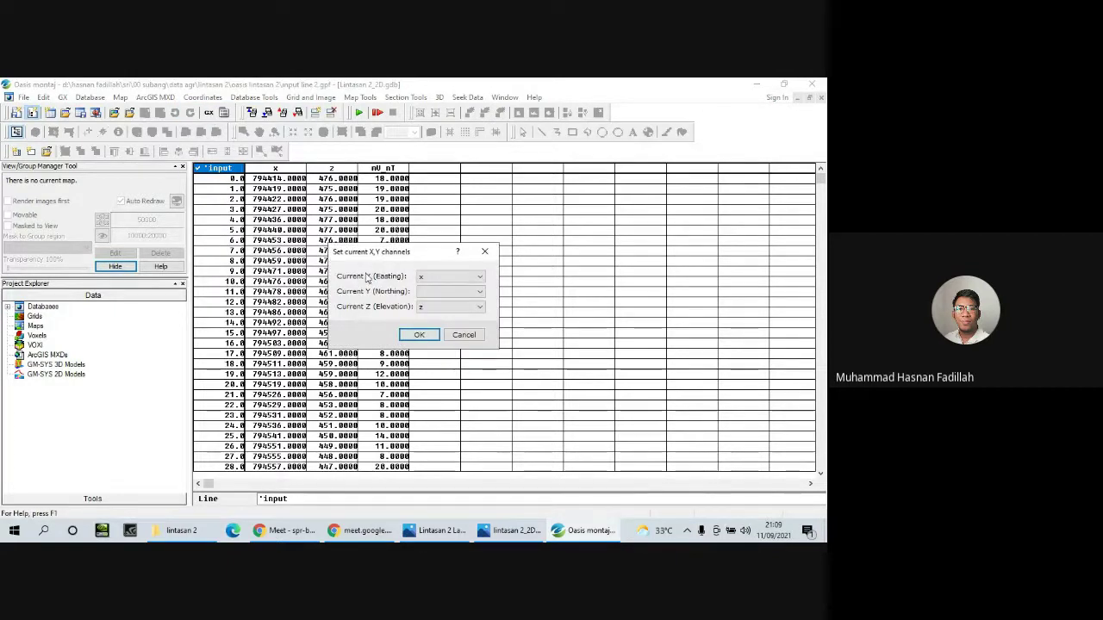
left_click(435, 293)
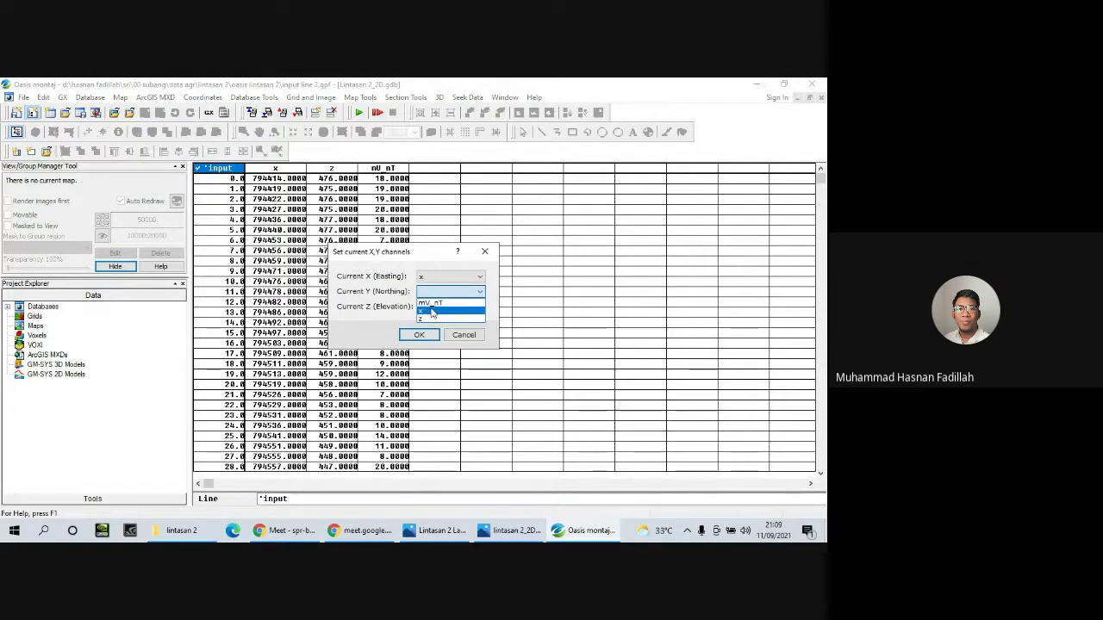
left_click(429, 319)
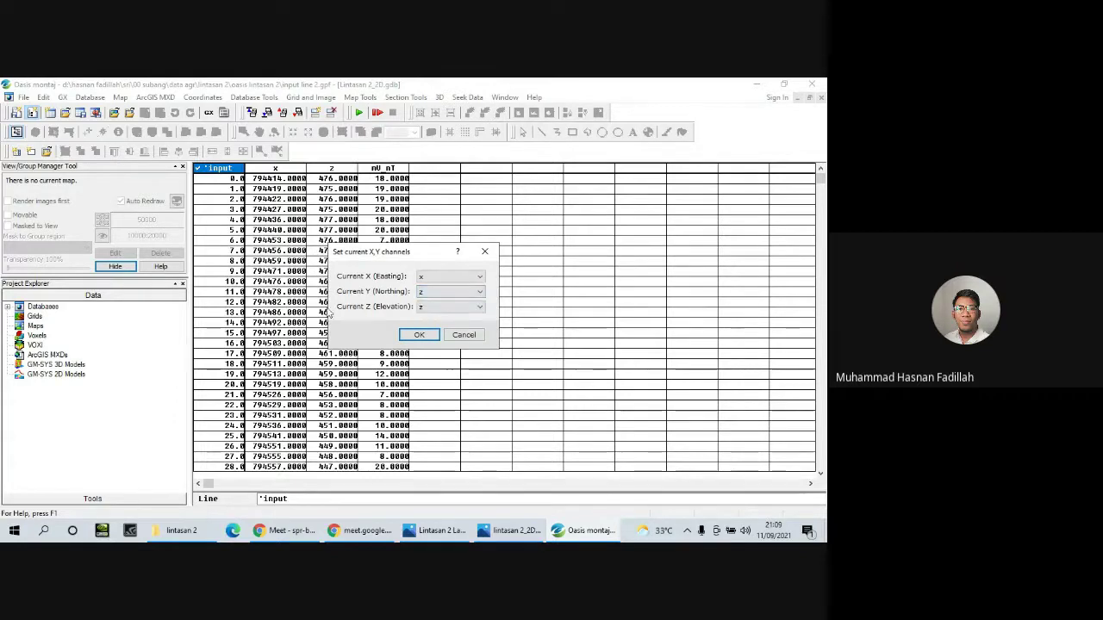
left_click(421, 306)
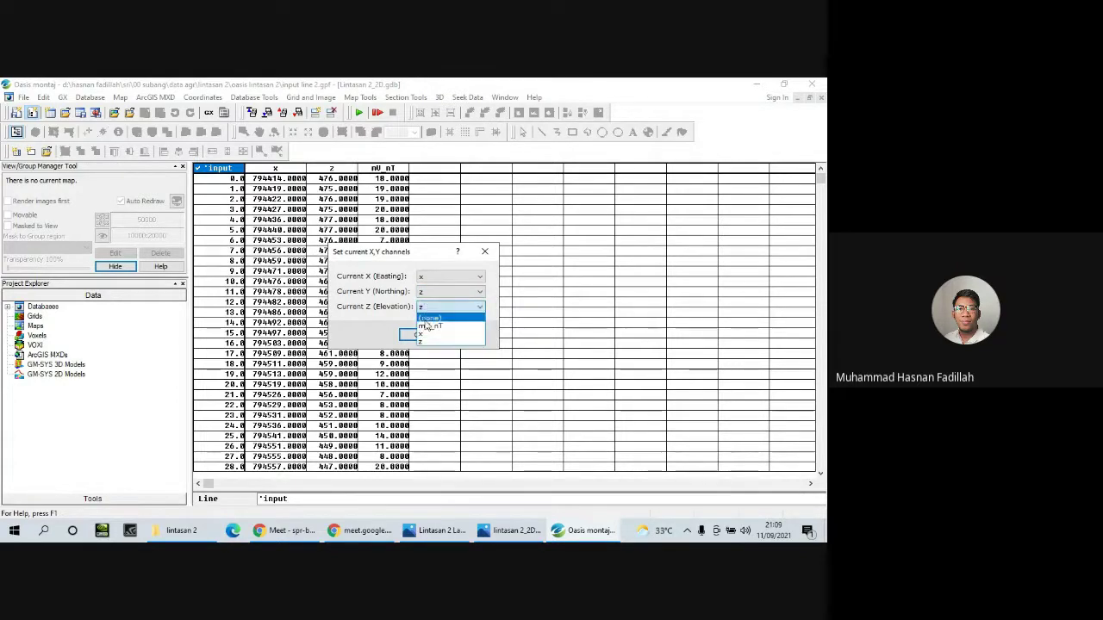
left_click(425, 326)
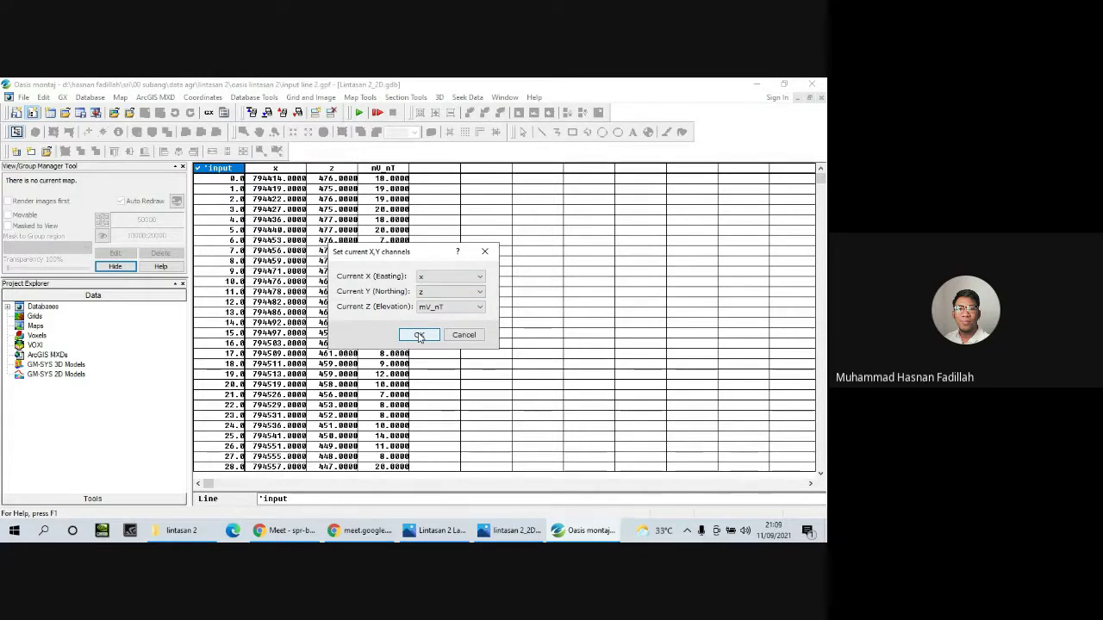
left_click(418, 336)
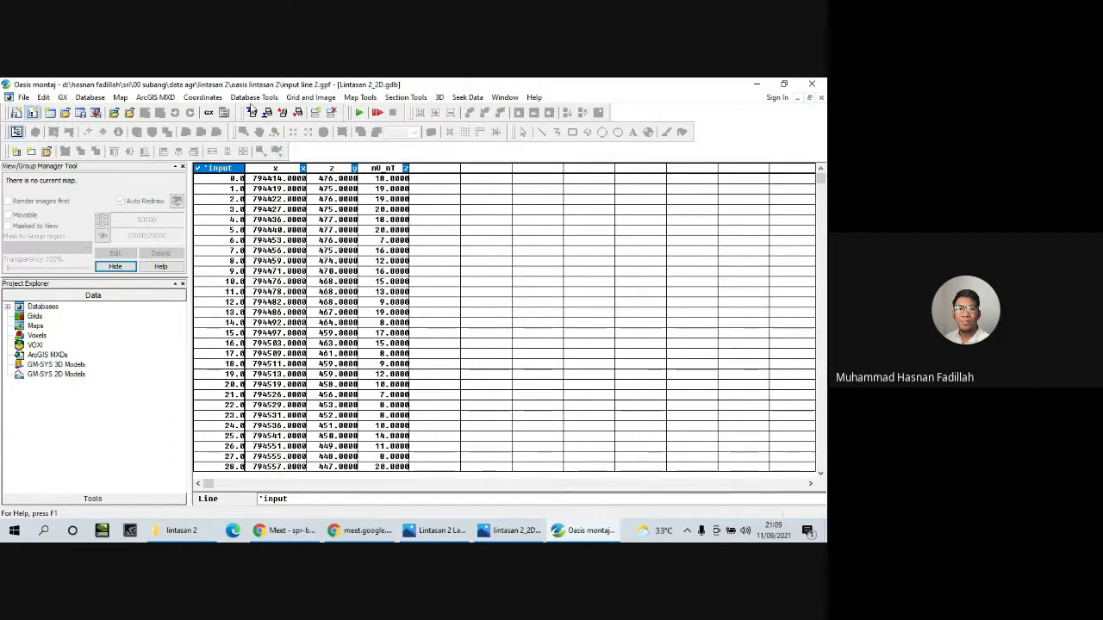
Grid the mV_nT channel with Minimum Curvature Gridding to the output grid lintasan 2_2D.
left_click(304, 98)
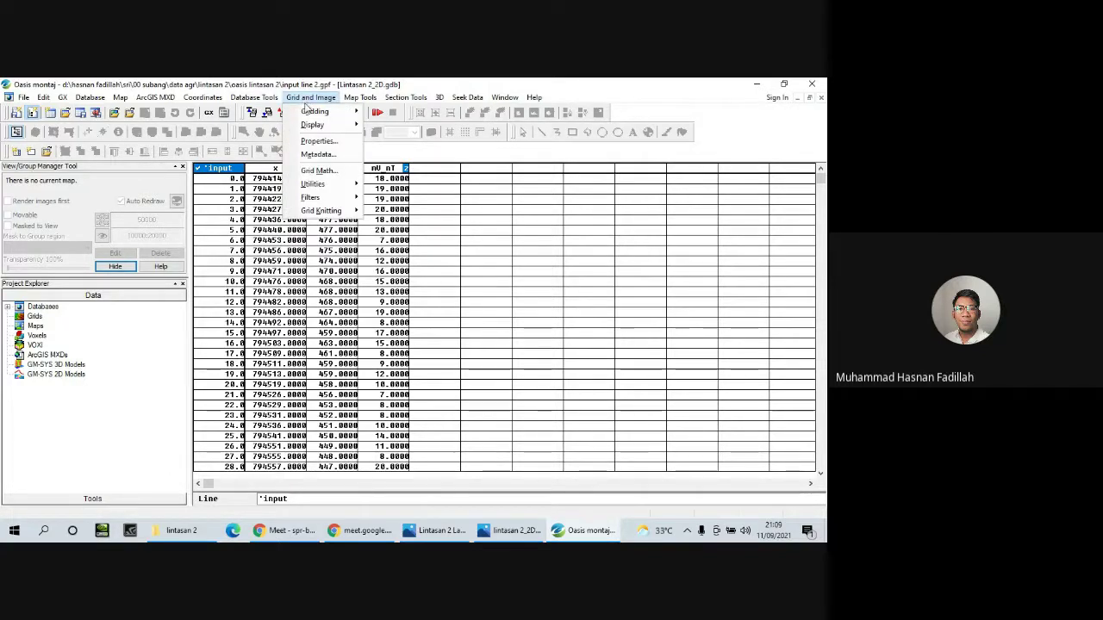
mouse_move(309, 112)
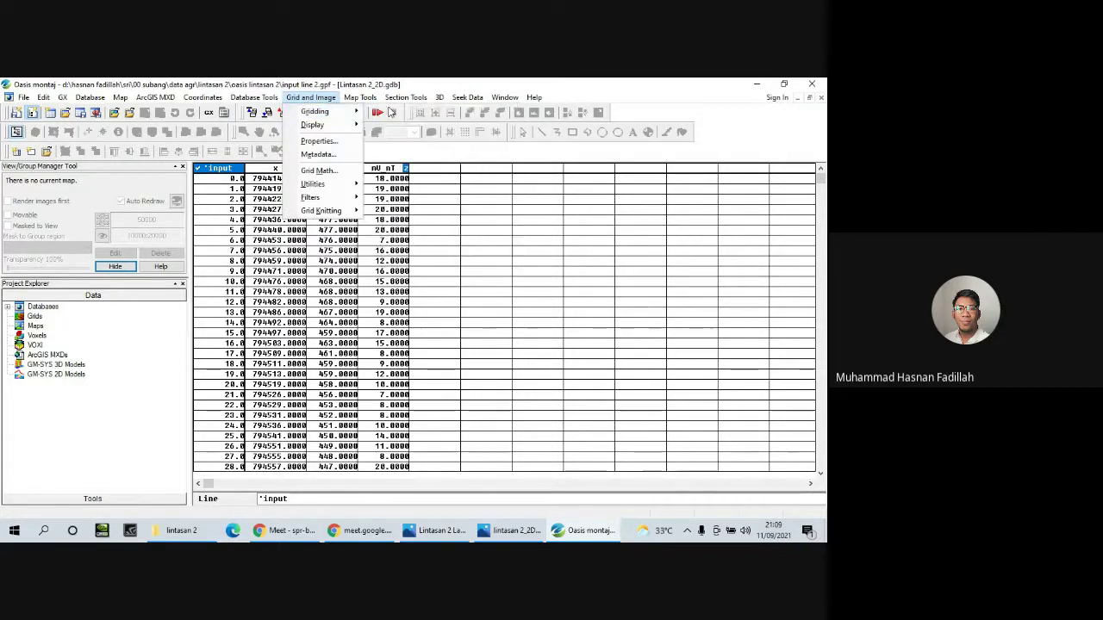
left_click(385, 112)
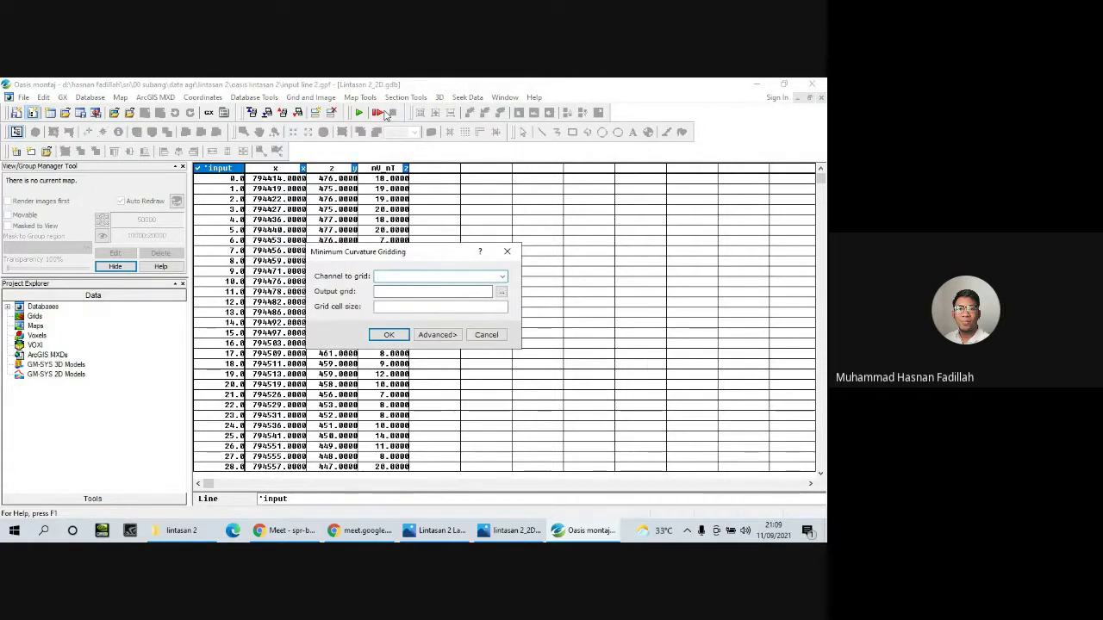
left_click(501, 277)
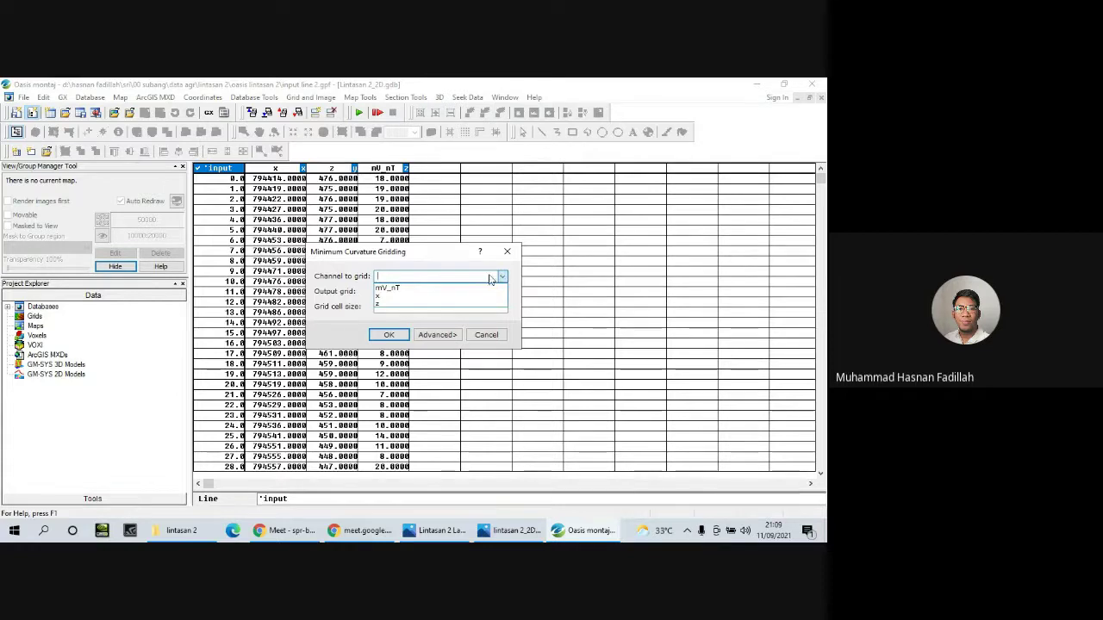
left_click(401, 288)
left_click(422, 292)
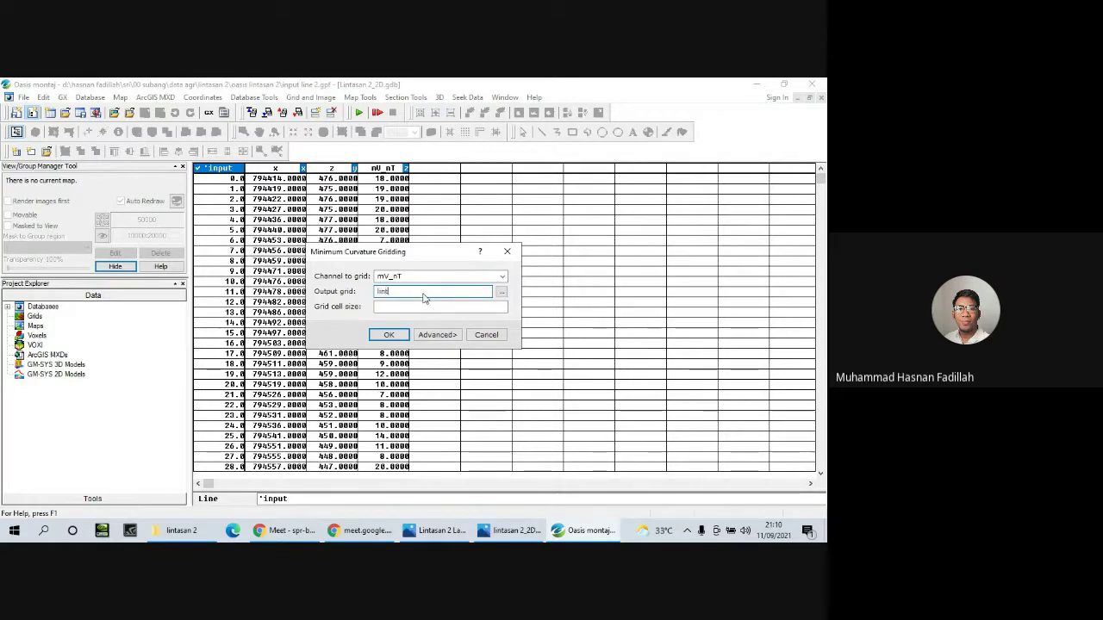
type("asan 2")
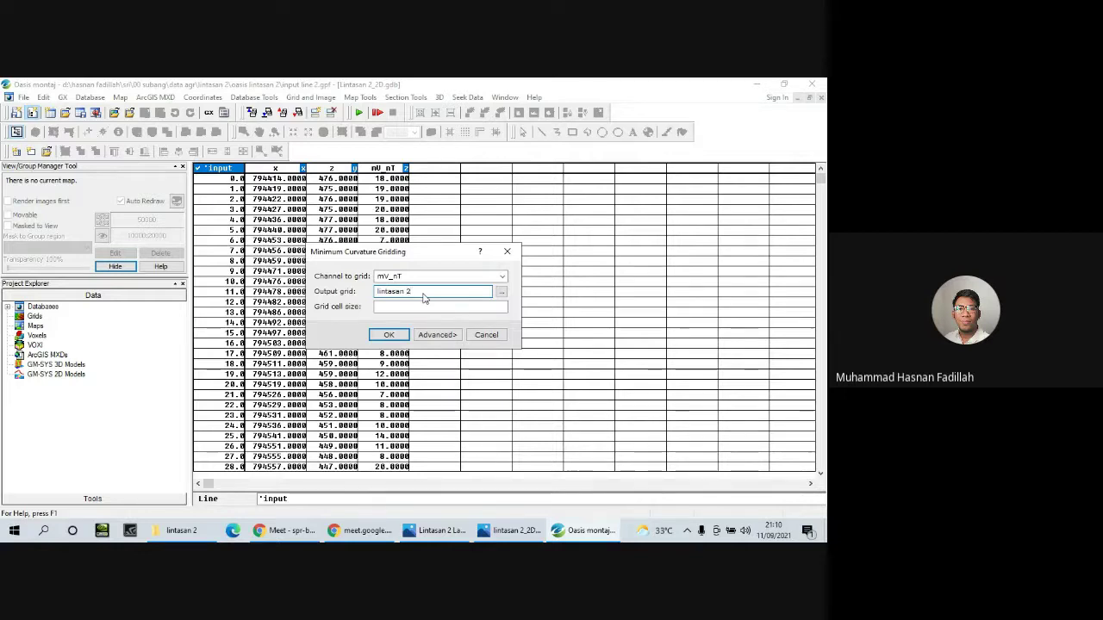
type("_2D")
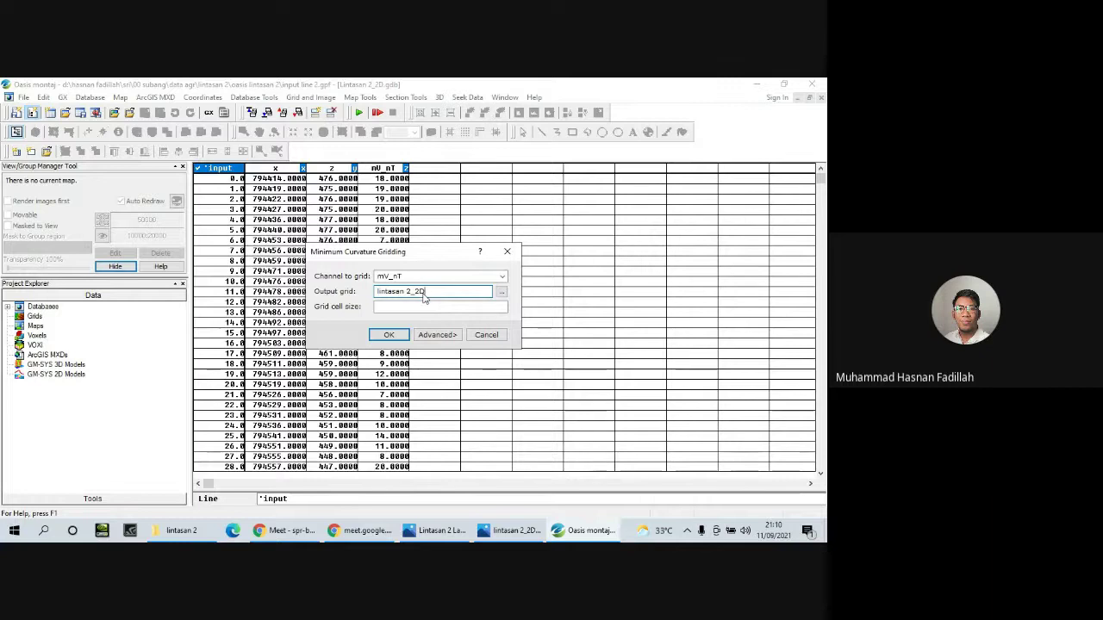
key("Return")
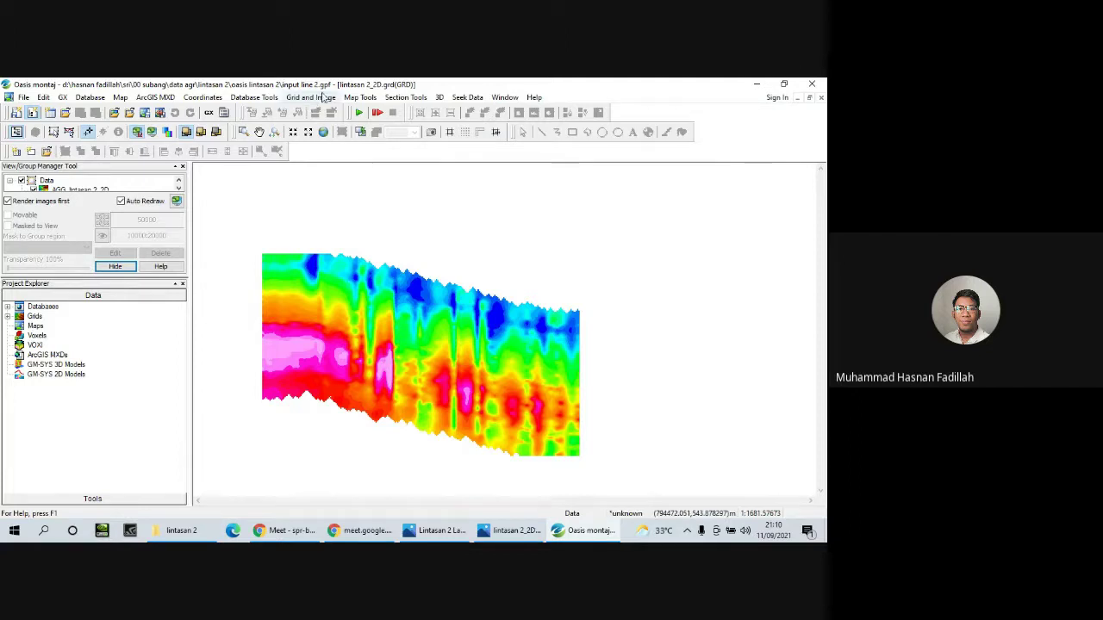
Add a vertical colour legend bar for the lintasan 2_2D grid at X and Y location 1 mm.
left_click(360, 98)
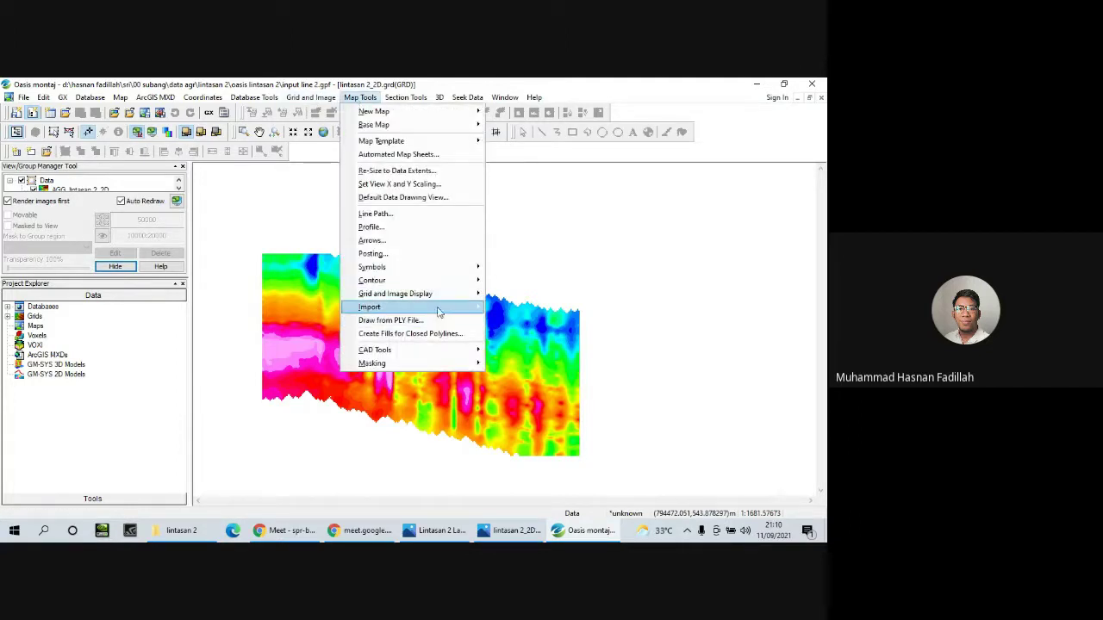
mouse_move(440, 286)
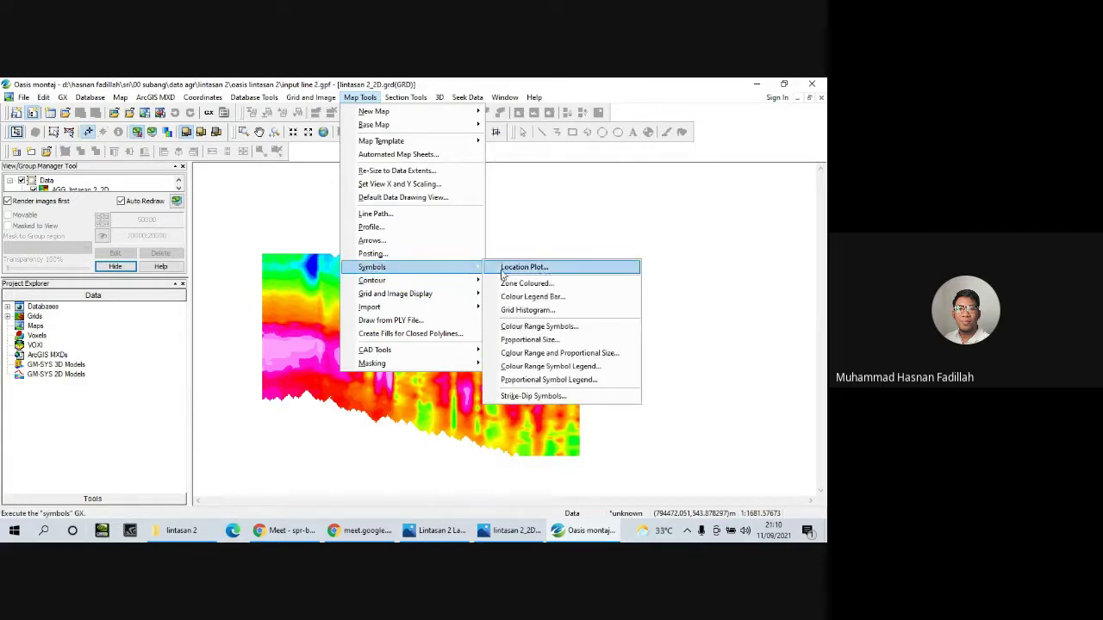
left_click(547, 298)
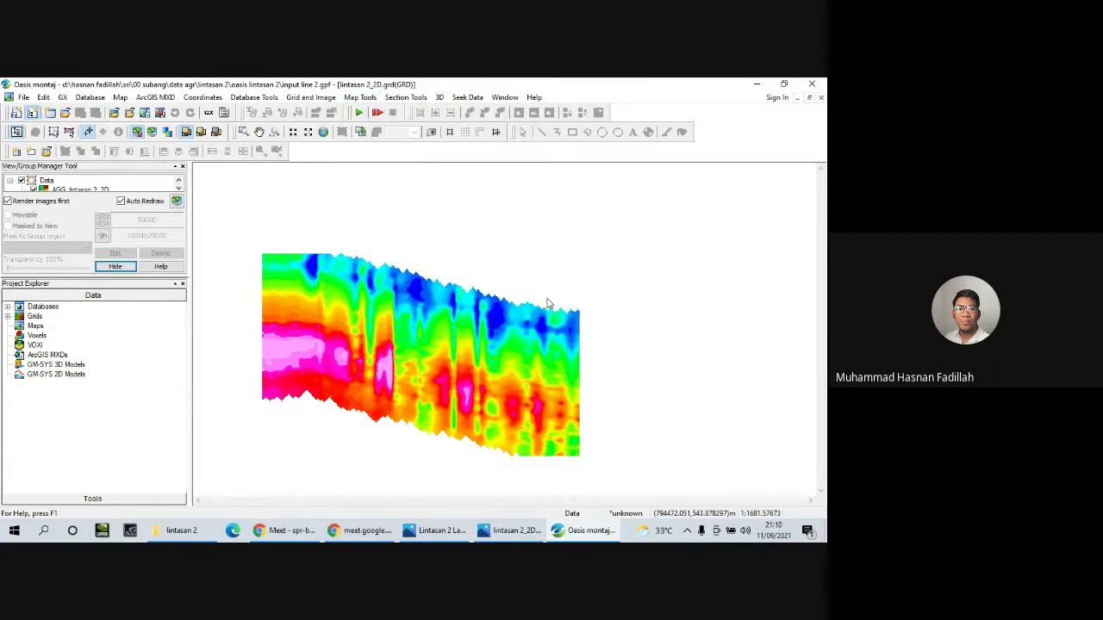
left_click(414, 320)
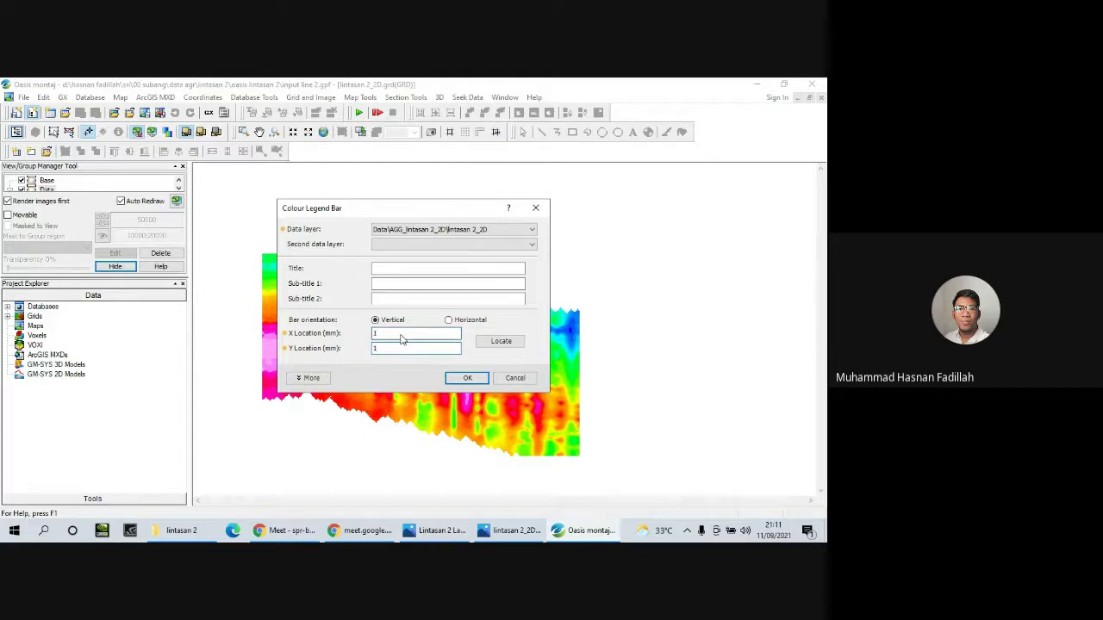
key("Return")
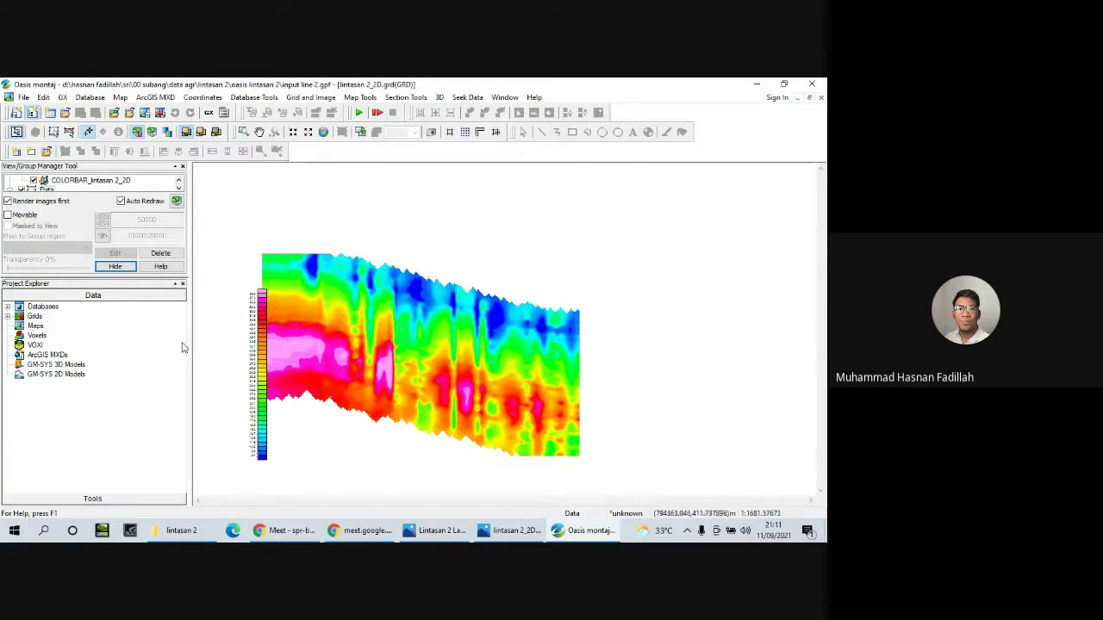
Move the colour legend bar to the right of the gridded section and enlarge it upward past the section's upper edge.
left_click(69, 131)
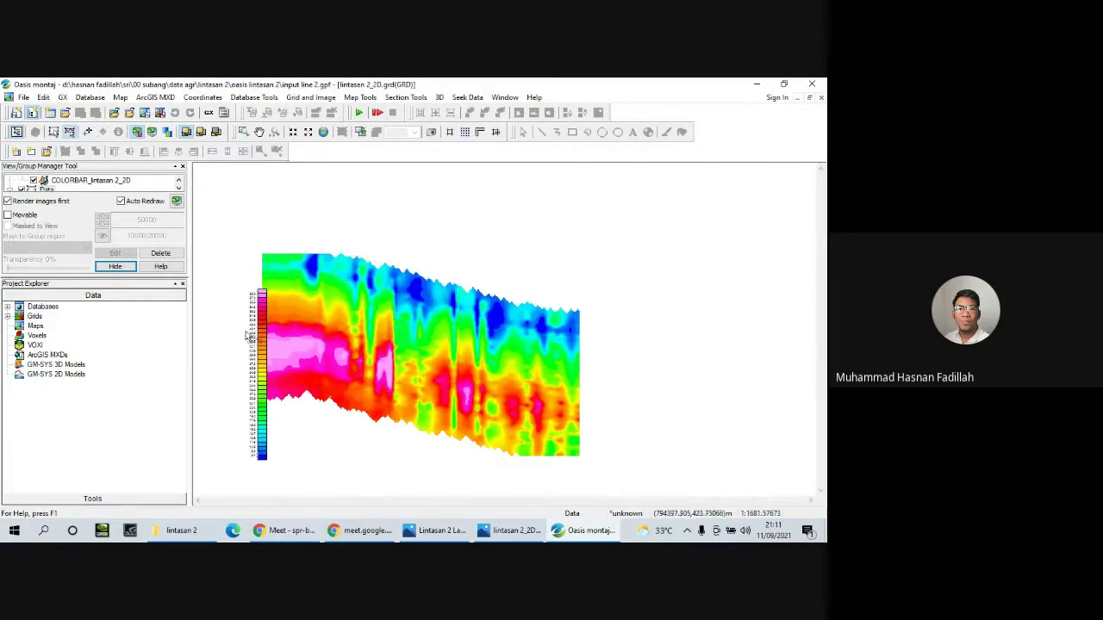
left_click_drag(250, 334, 614, 328)
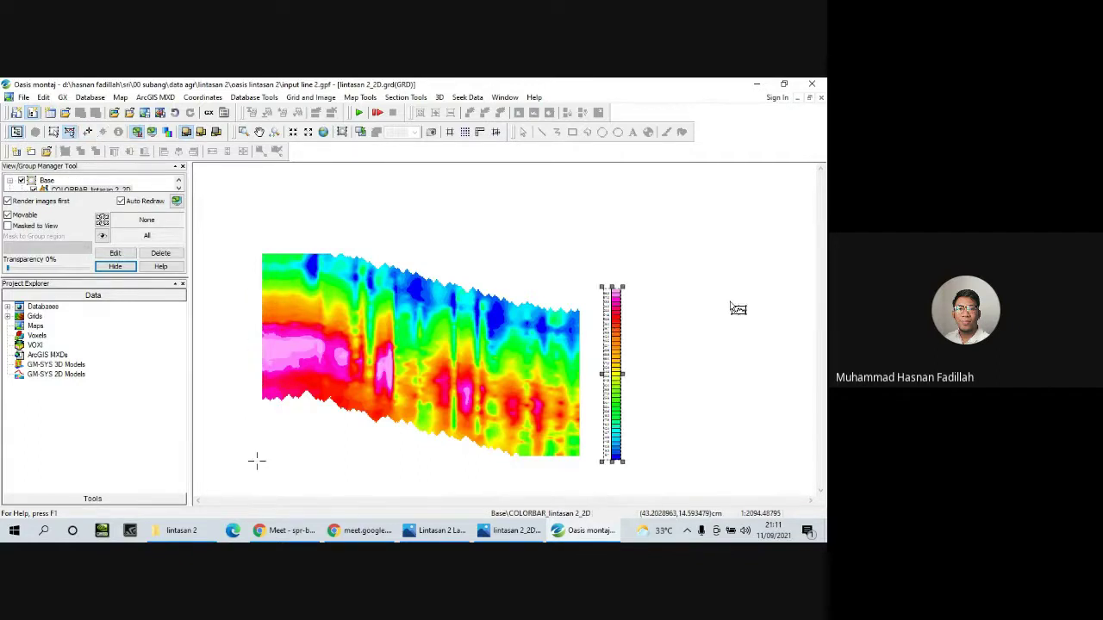
left_click(737, 308)
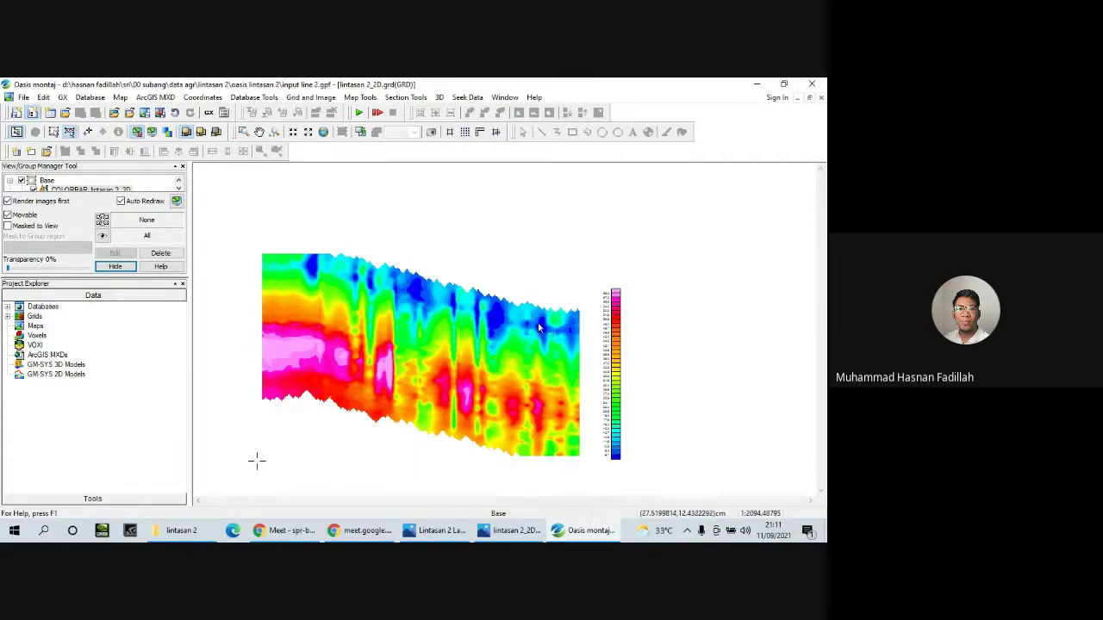
left_click(624, 343)
left_click_drag(626, 289, 630, 219)
left_click(216, 366)
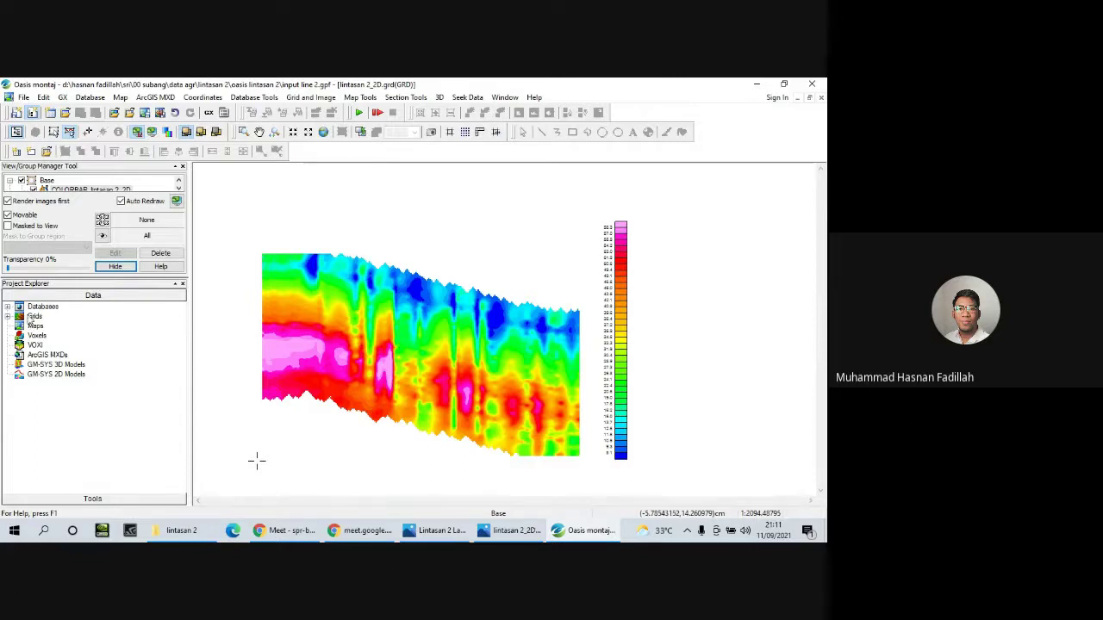
scroll(257, 461, "down", 1)
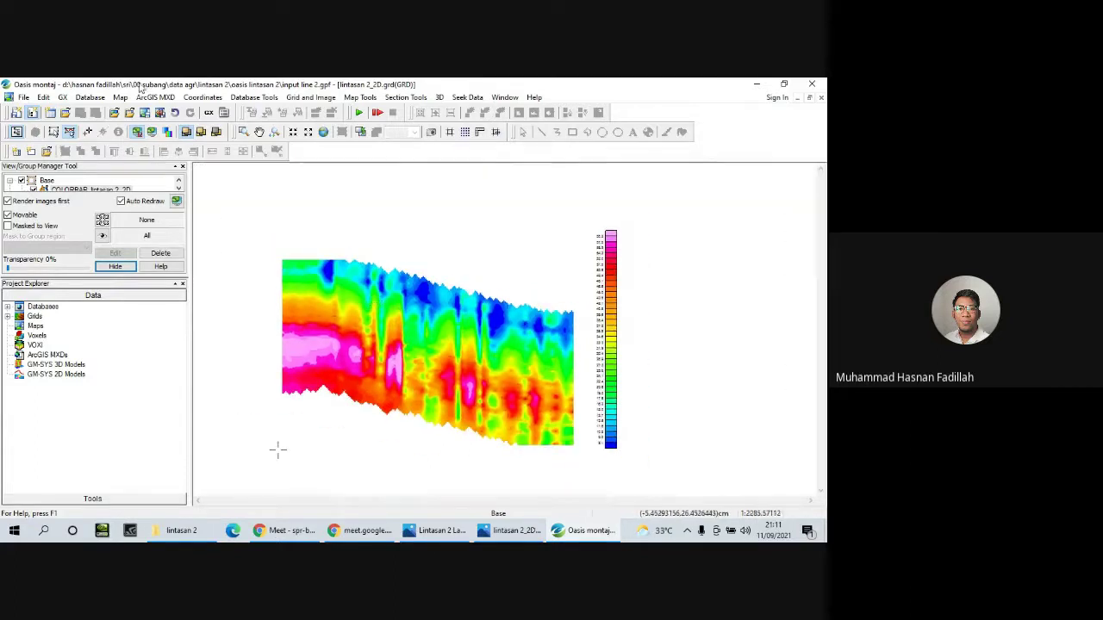
left_click(119, 97)
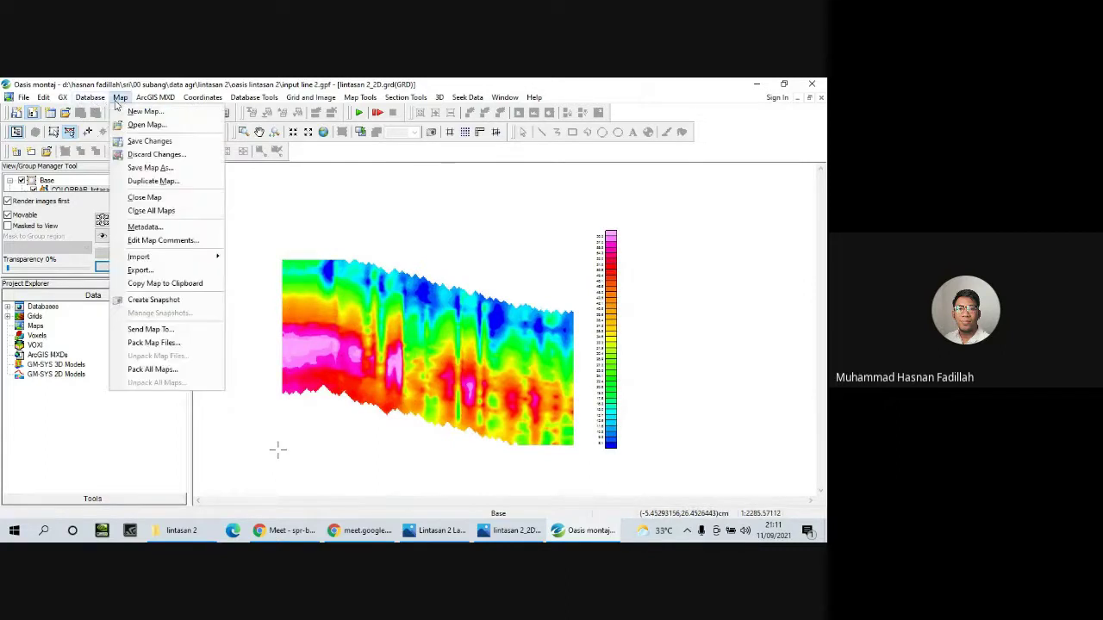
left_click(193, 273)
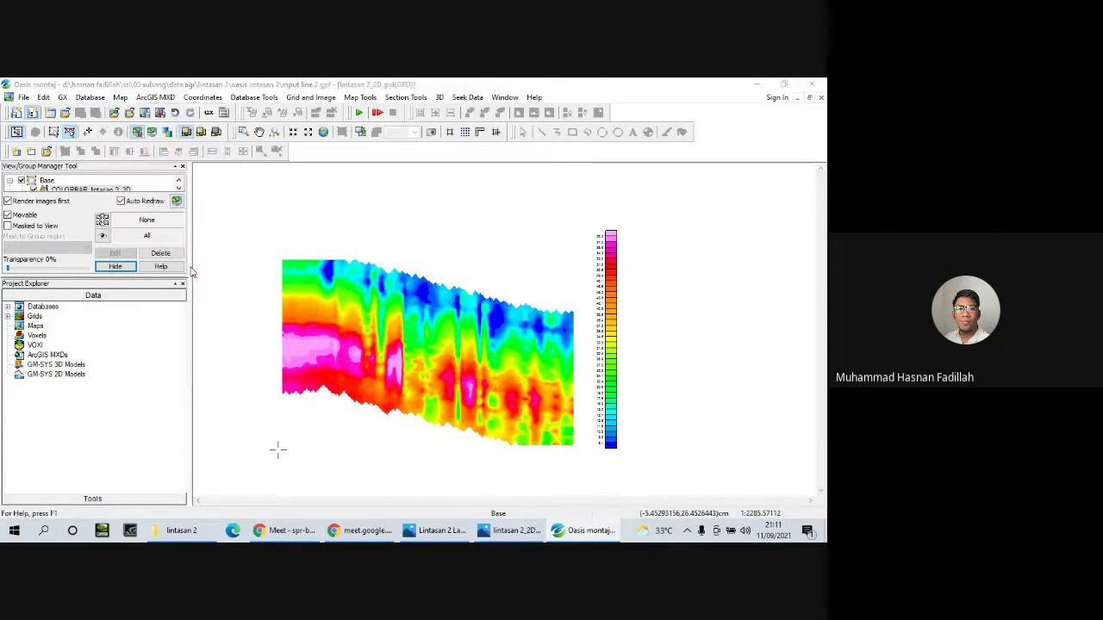
left_click(344, 235)
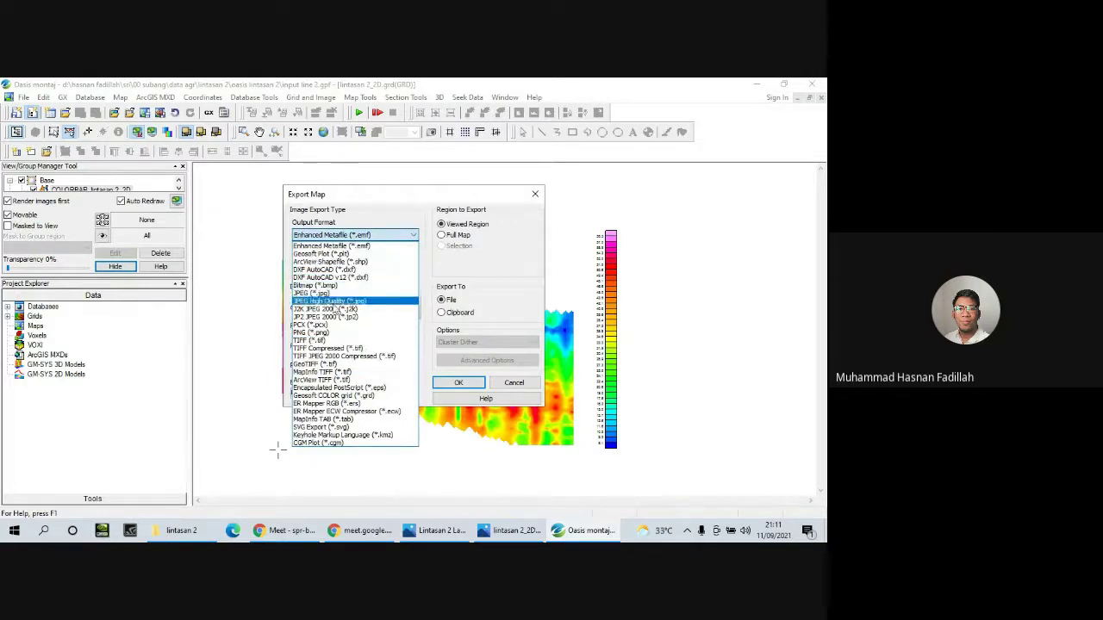
left_click(339, 294)
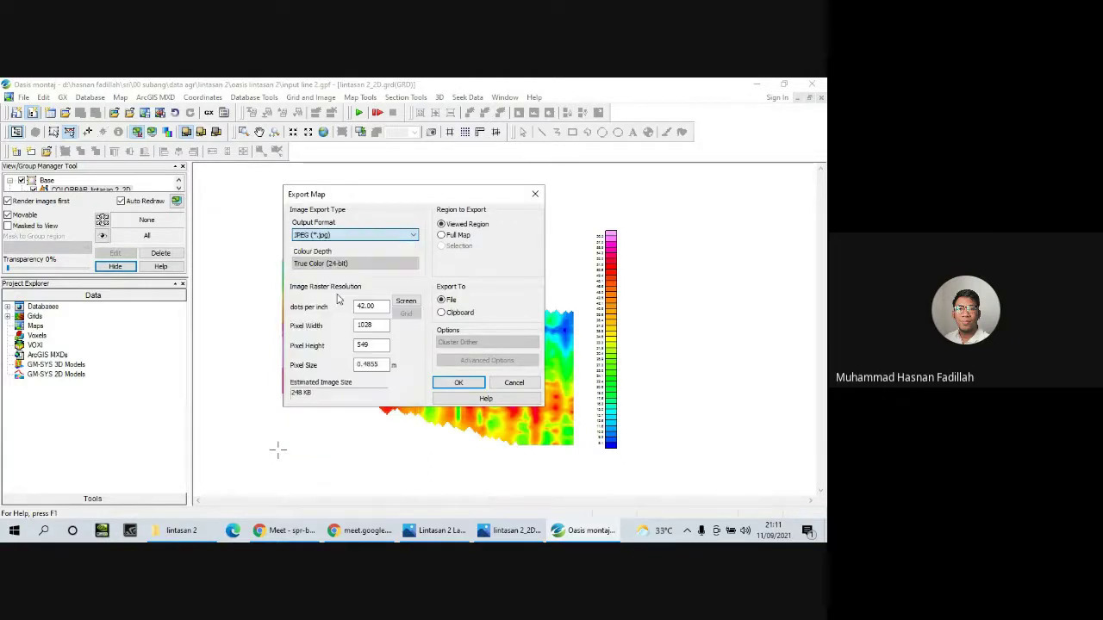
left_click(443, 235)
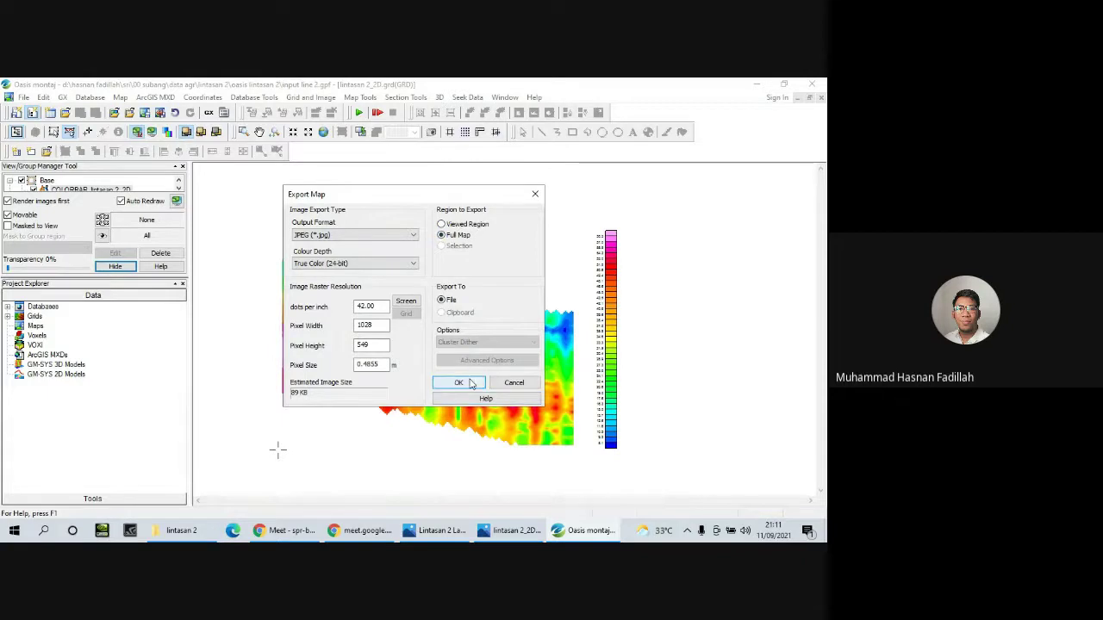
left_click(534, 195)
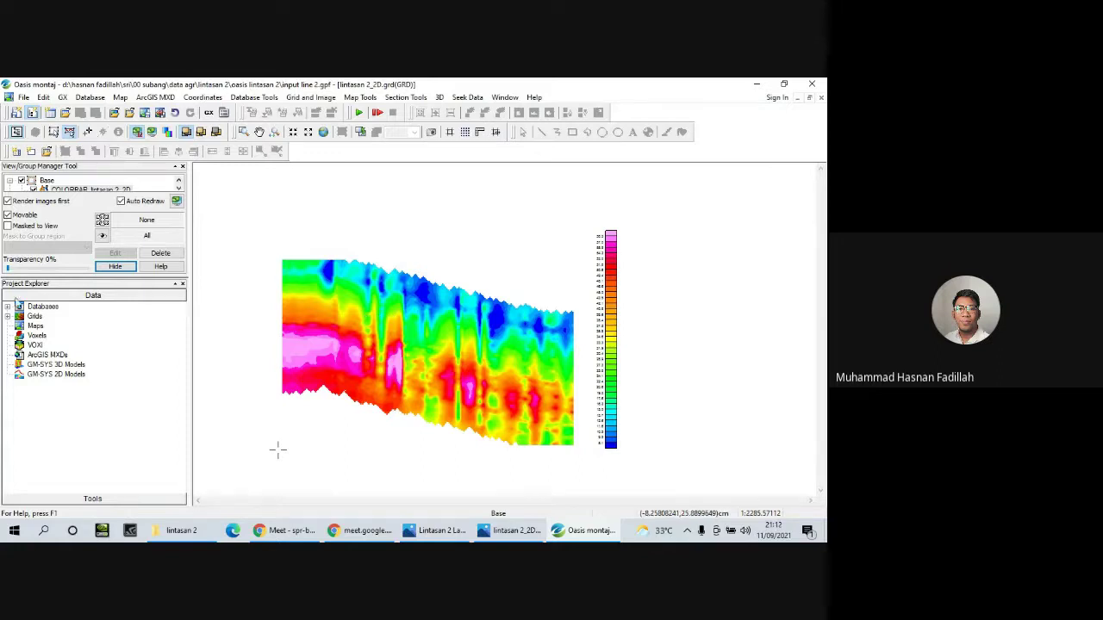
Create a new database named Lintasan 2_3D.gdb in the project.
left_click(7, 307)
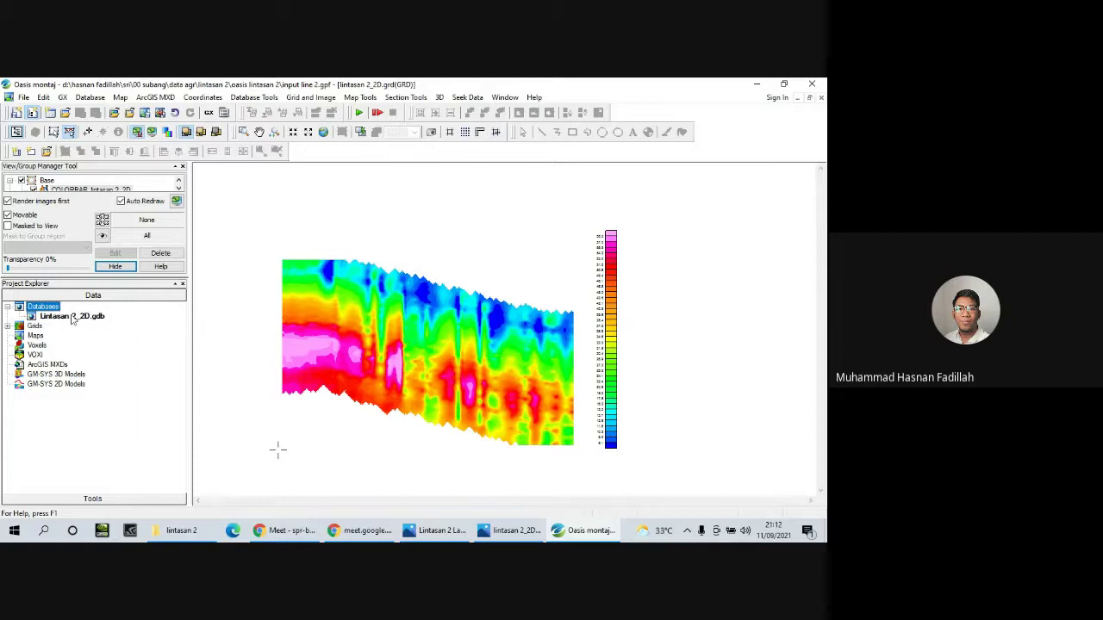
left_click(90, 97)
left_click(114, 118)
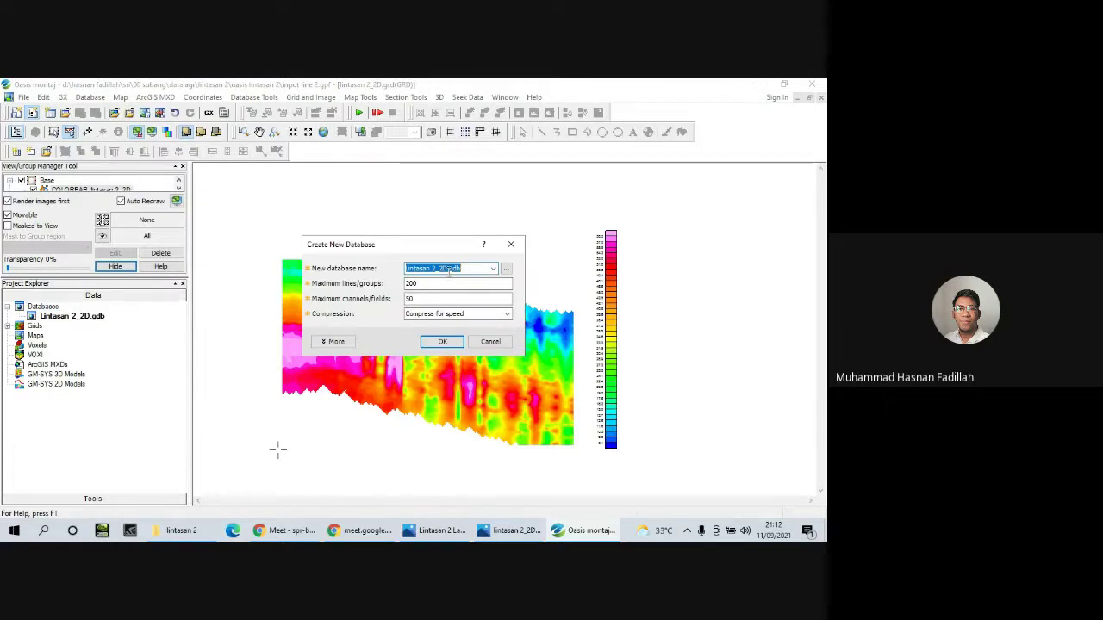
left_click(445, 271)
key("BackSpace")
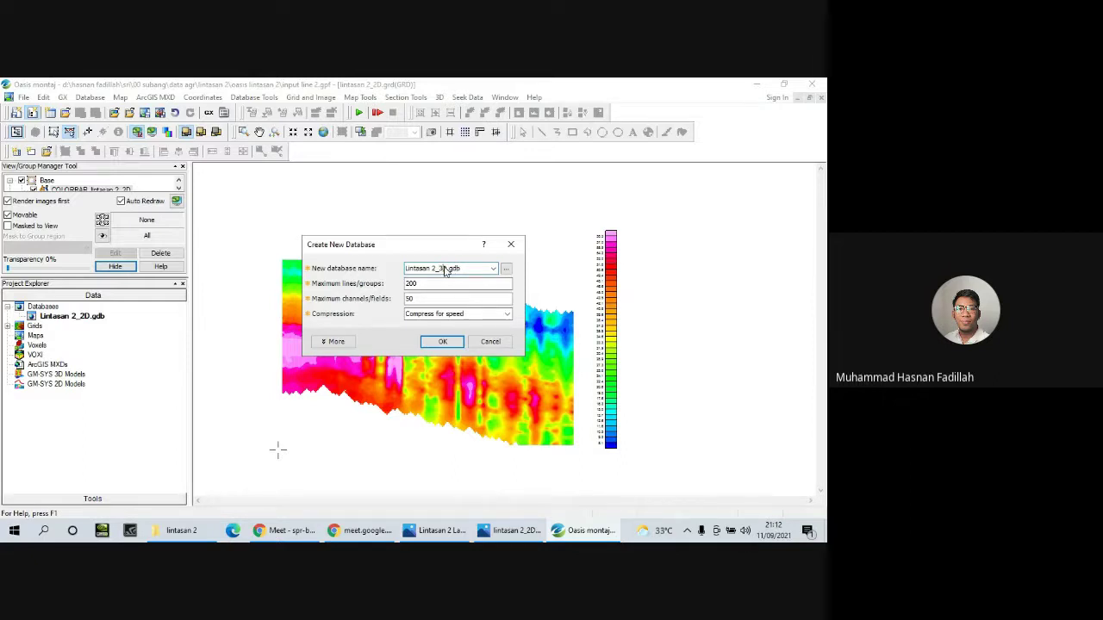
type("3")
key("Return")
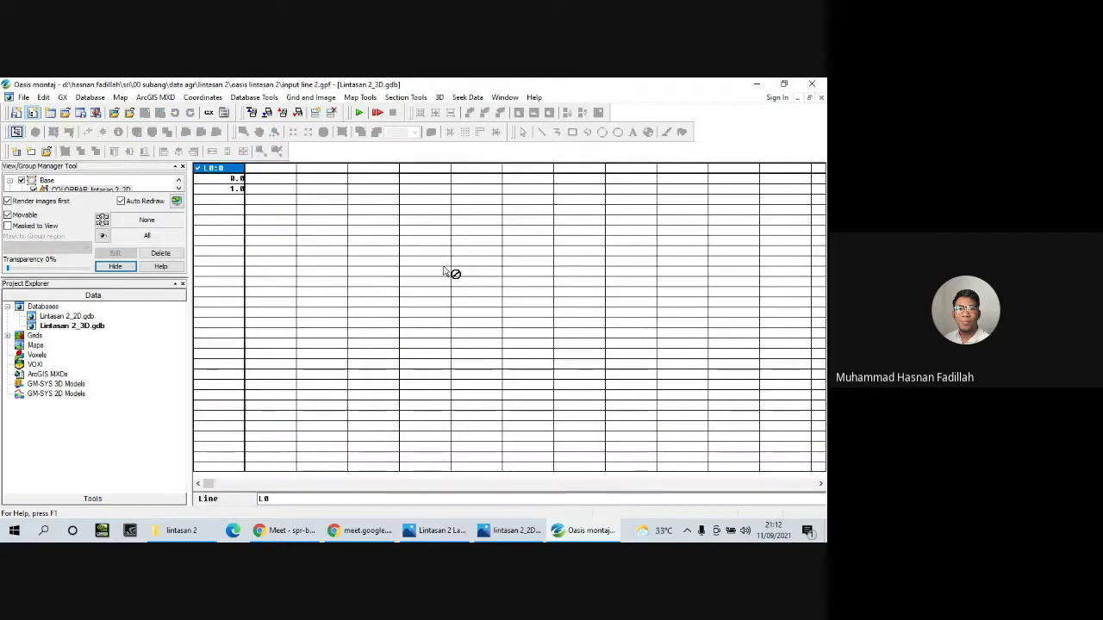
Import a single Excel sheet from Input 02.xls into the Lintasan 2_3D database, using Selected Sheet & Columns.
left_click(89, 97)
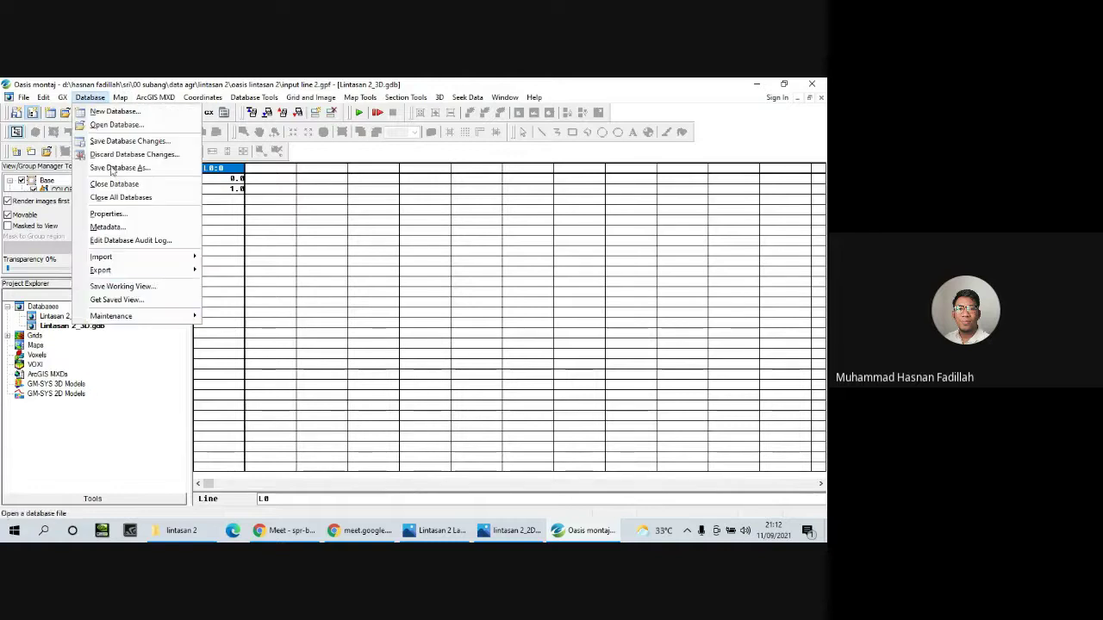
mouse_move(143, 257)
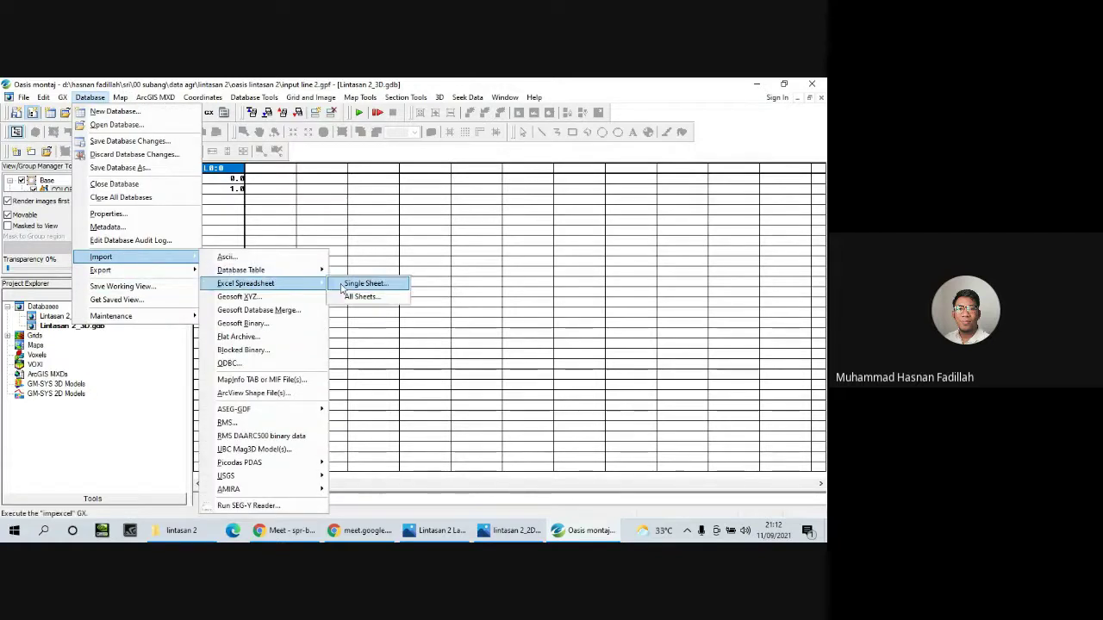
left_click(345, 284)
left_click(410, 336)
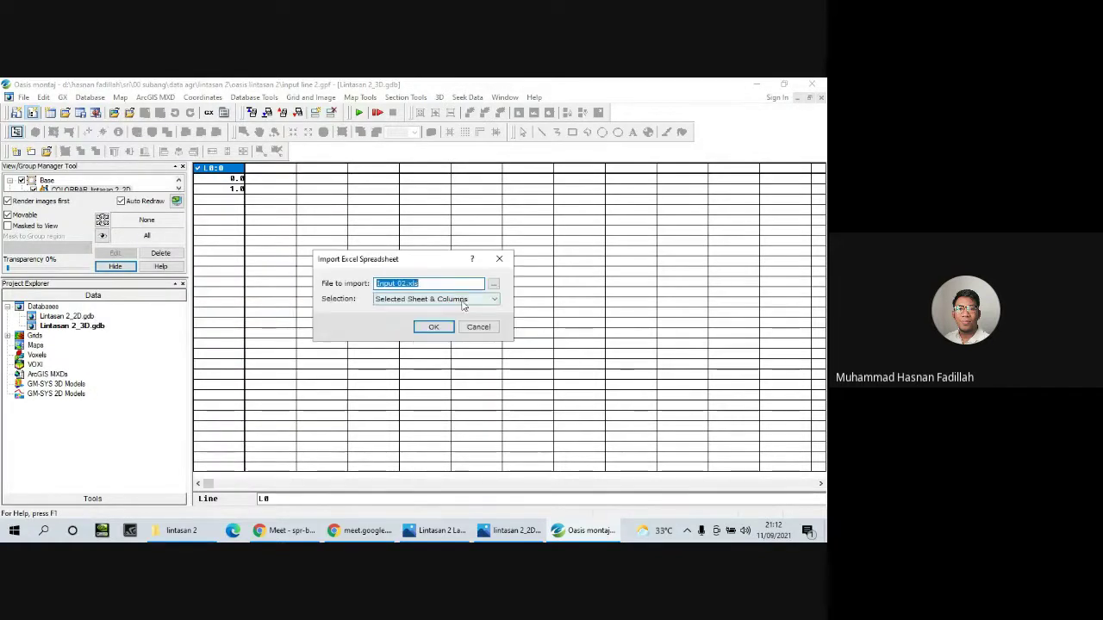
left_click(422, 328)
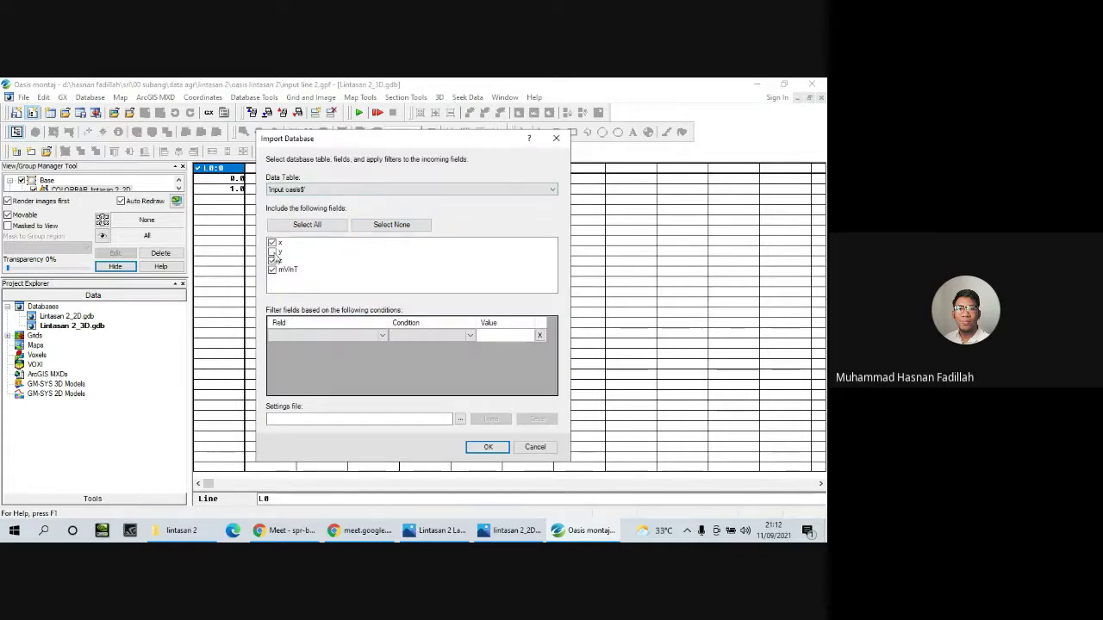
Import the x, y, z and mV/nT fields of the input oasis table and widen the x and y channel columns.
left_click(273, 252)
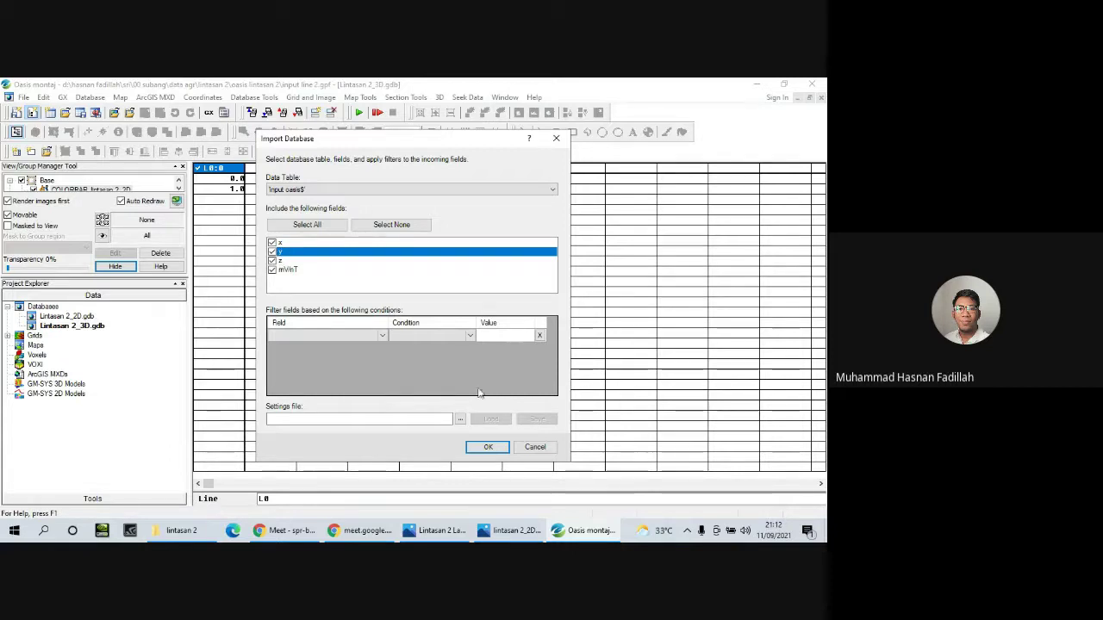
left_click(484, 446)
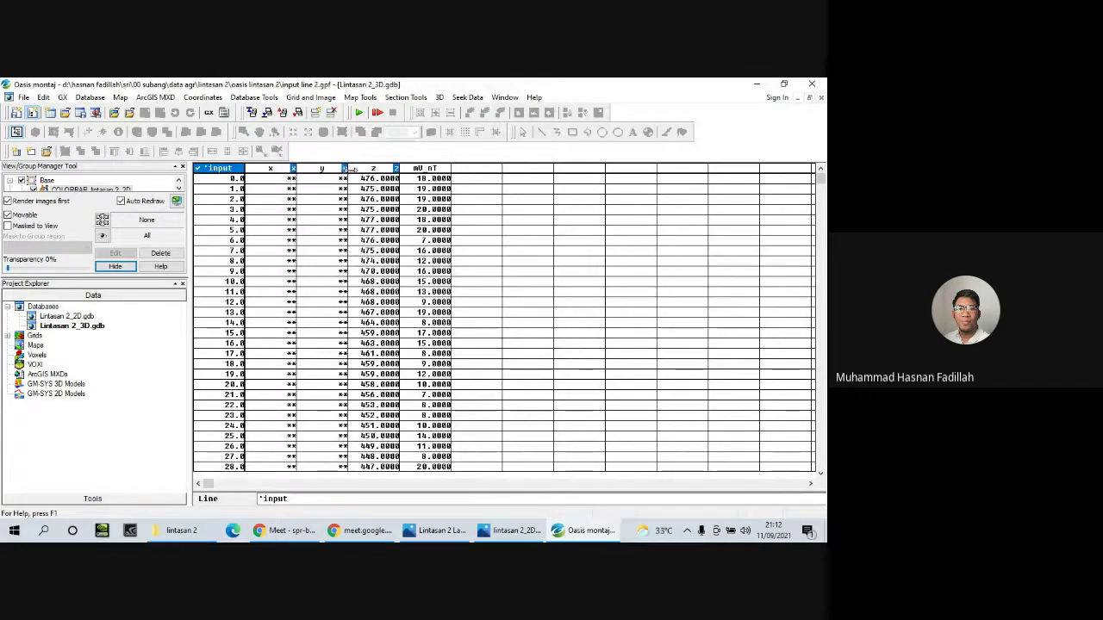
left_click_drag(298, 169, 308, 169)
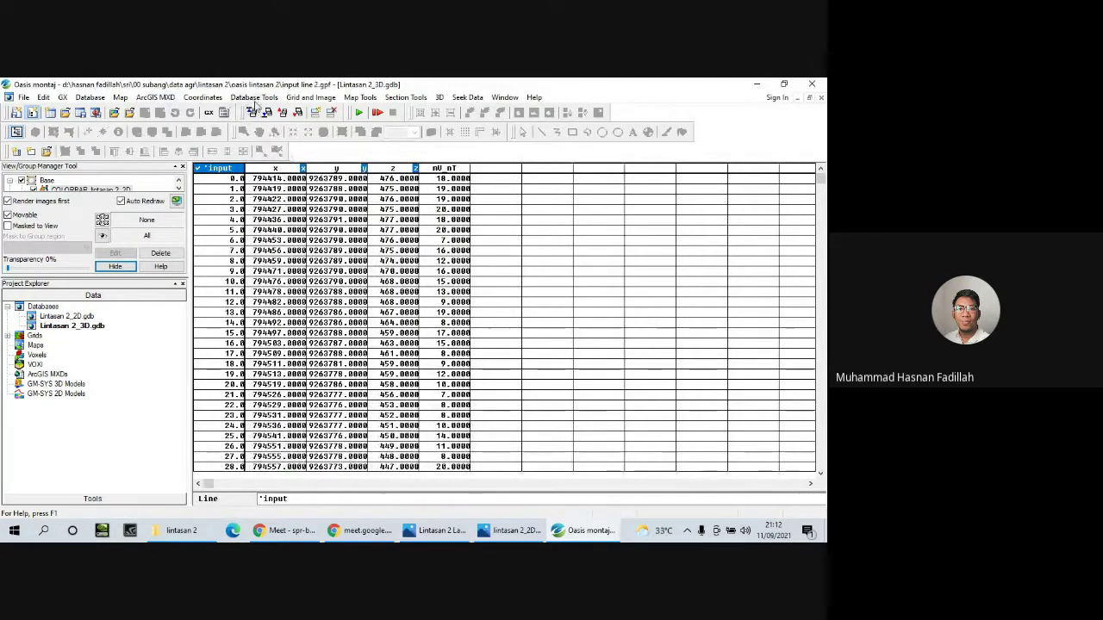
Set the database's current coordinate channels to x for Easting, y for Northing and z for Elevation.
left_click(205, 97)
left_click(241, 112)
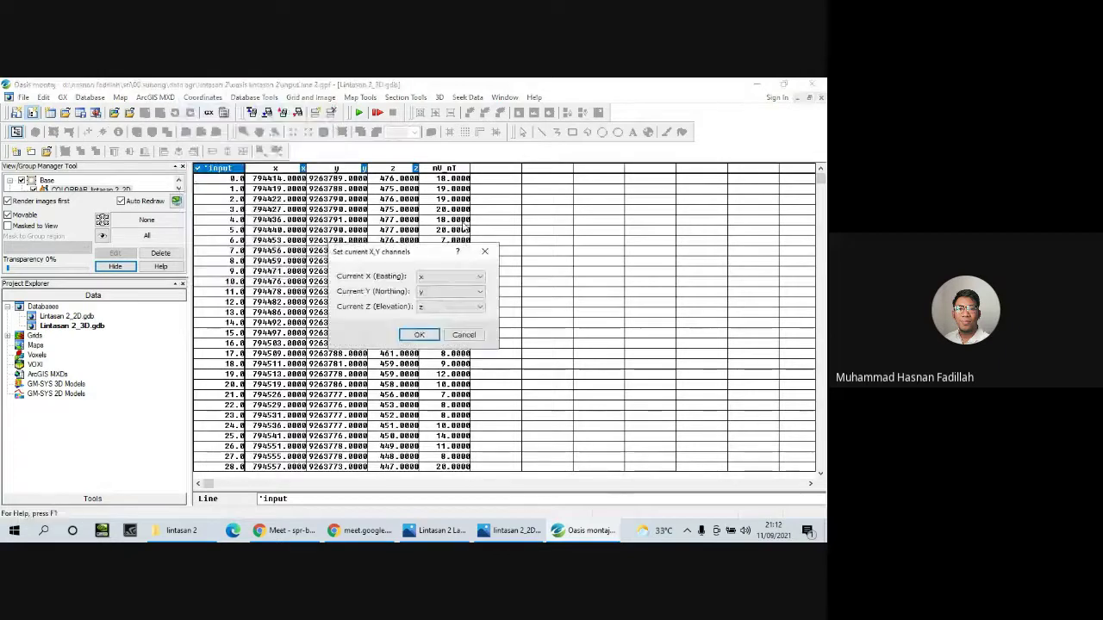
left_click(448, 276)
left_click(446, 280)
left_click(447, 291)
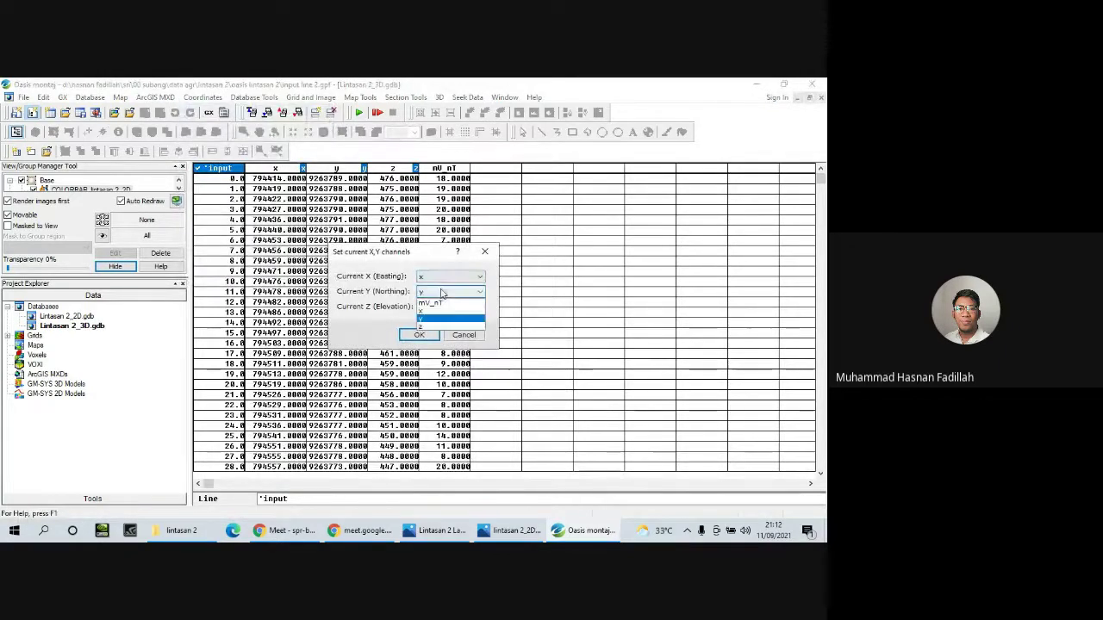
left_click(444, 295)
left_click(439, 307)
left_click(438, 306)
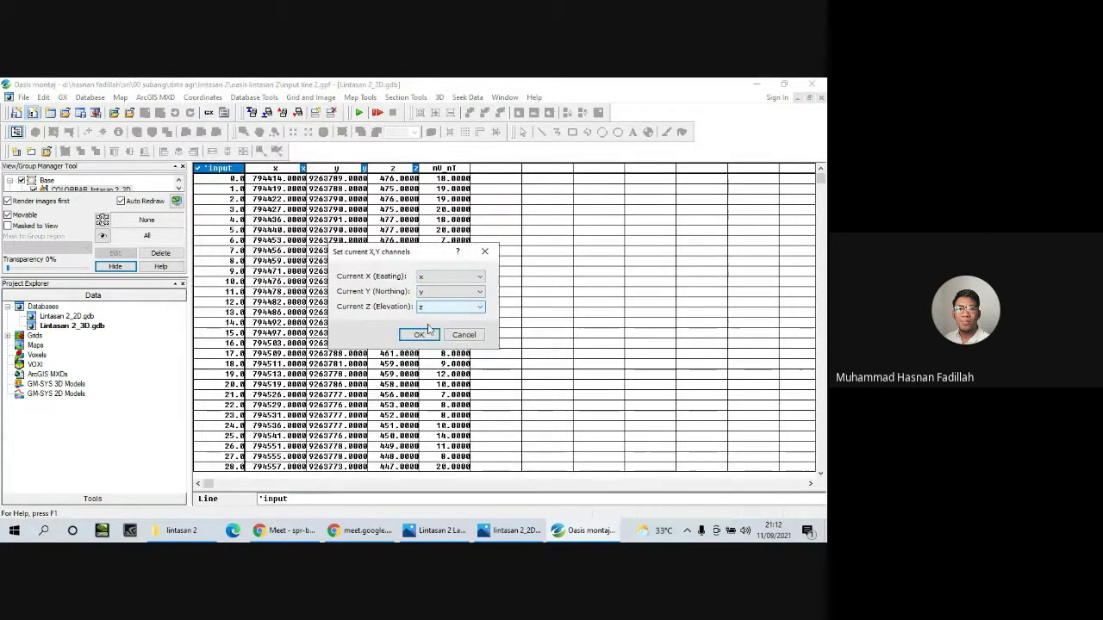
left_click(421, 335)
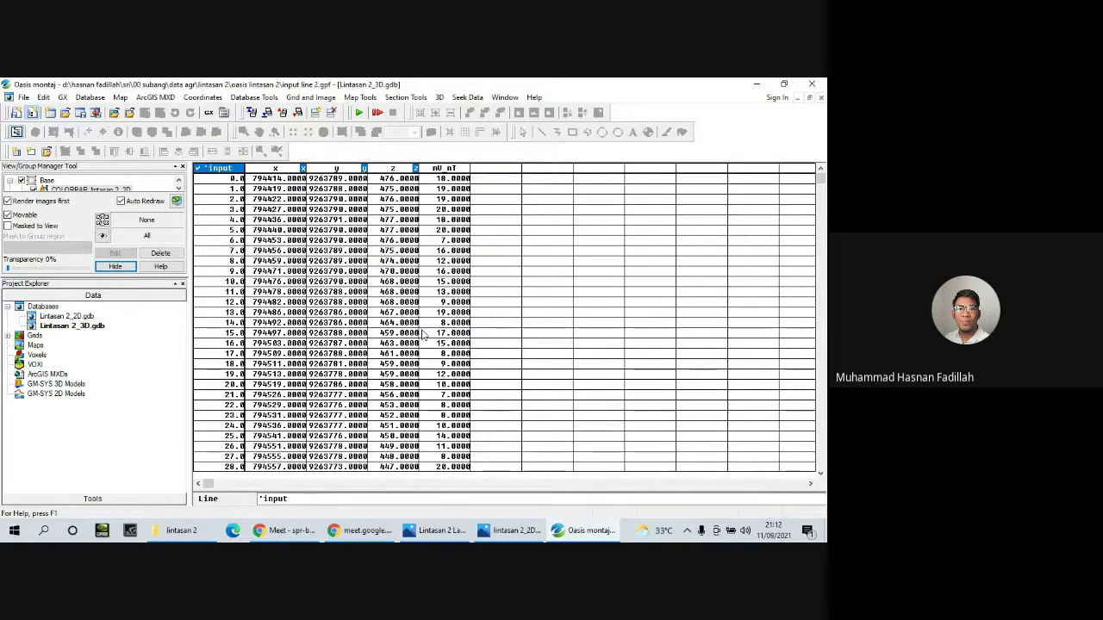
Grid the mV_nT channel with 3D Kriging at cell size 4, outputting the voxel Lintasan 2_3D_mV_nT.geosoft_voxel.
left_click(437, 98)
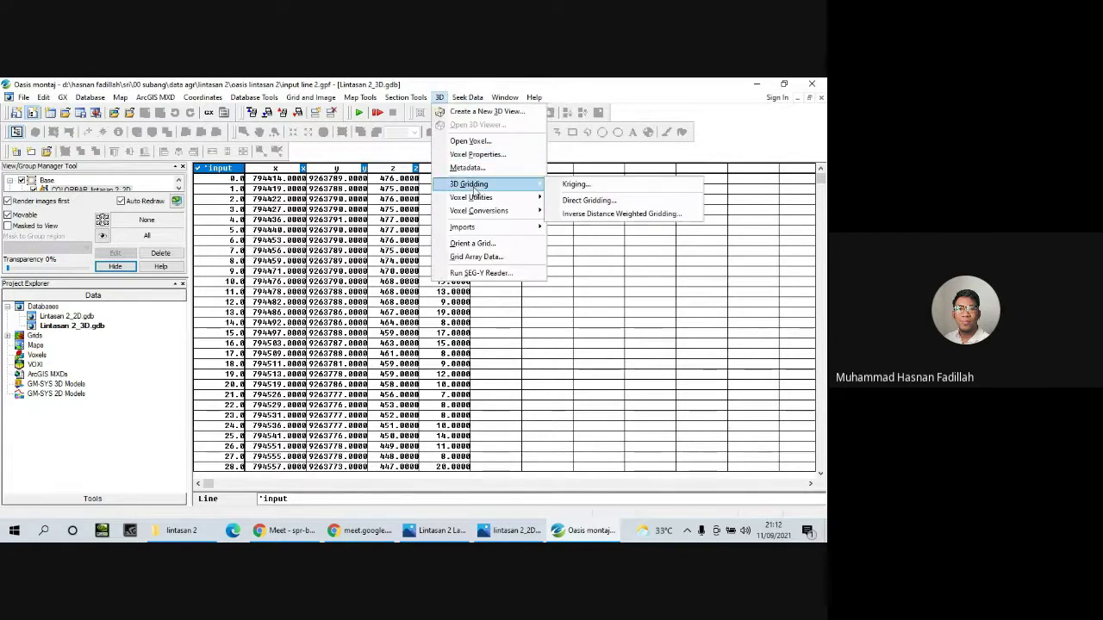
left_click(666, 192)
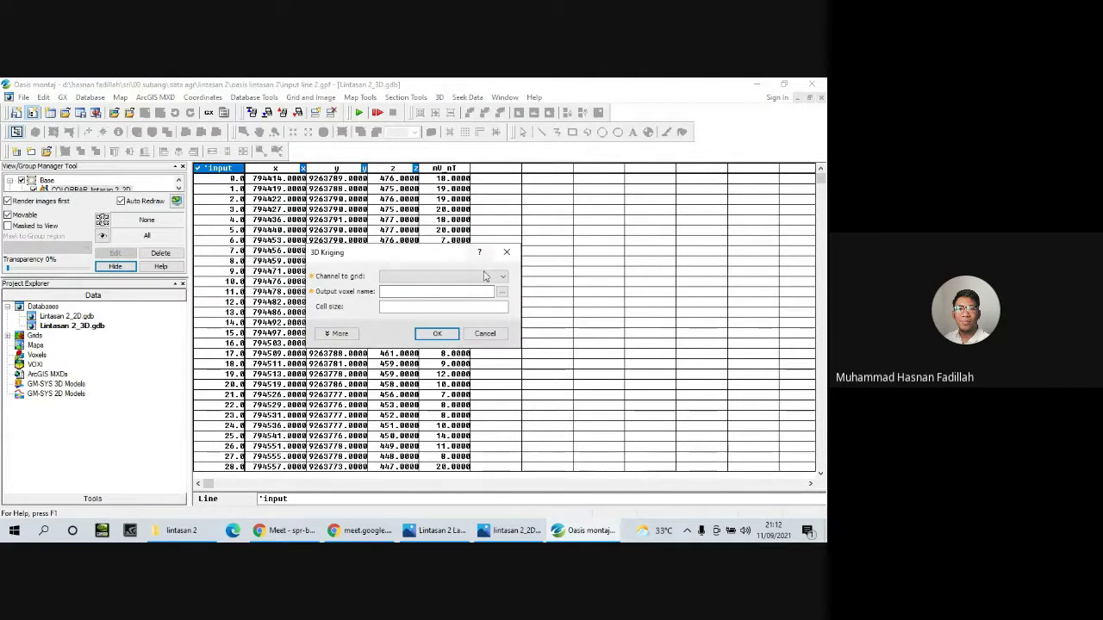
left_click(483, 282)
left_click(422, 286)
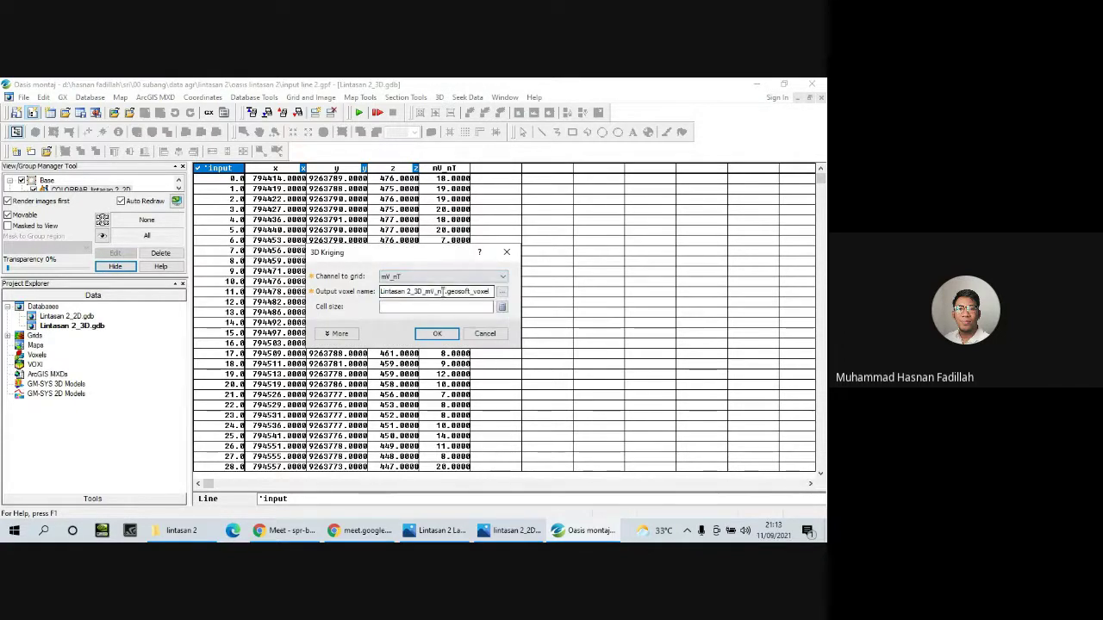
left_click(441, 307)
type("4")
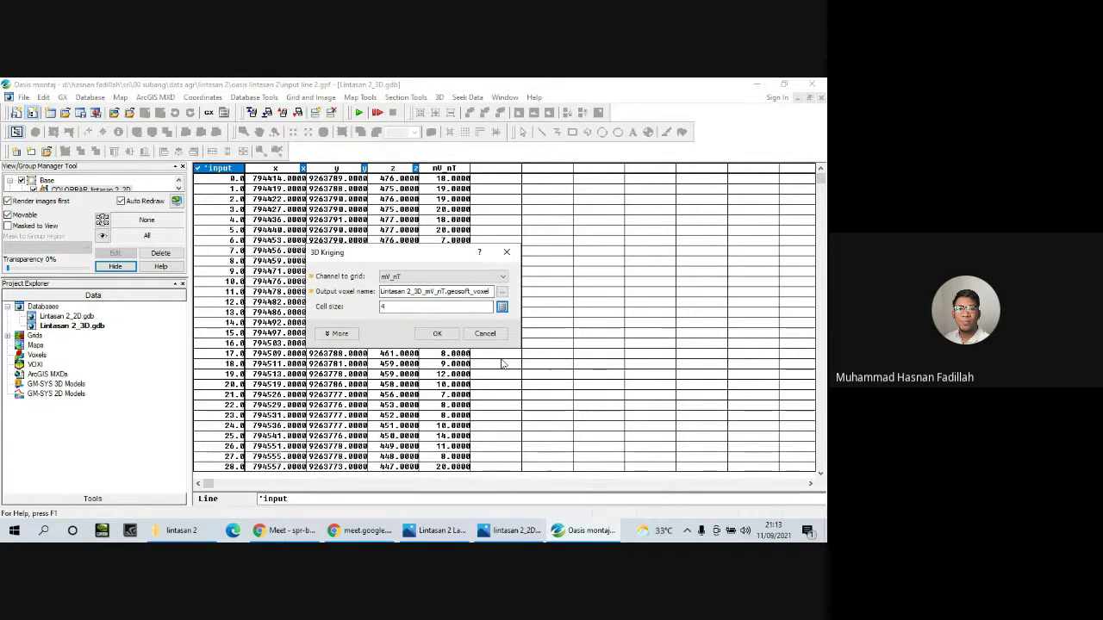
left_click(435, 334)
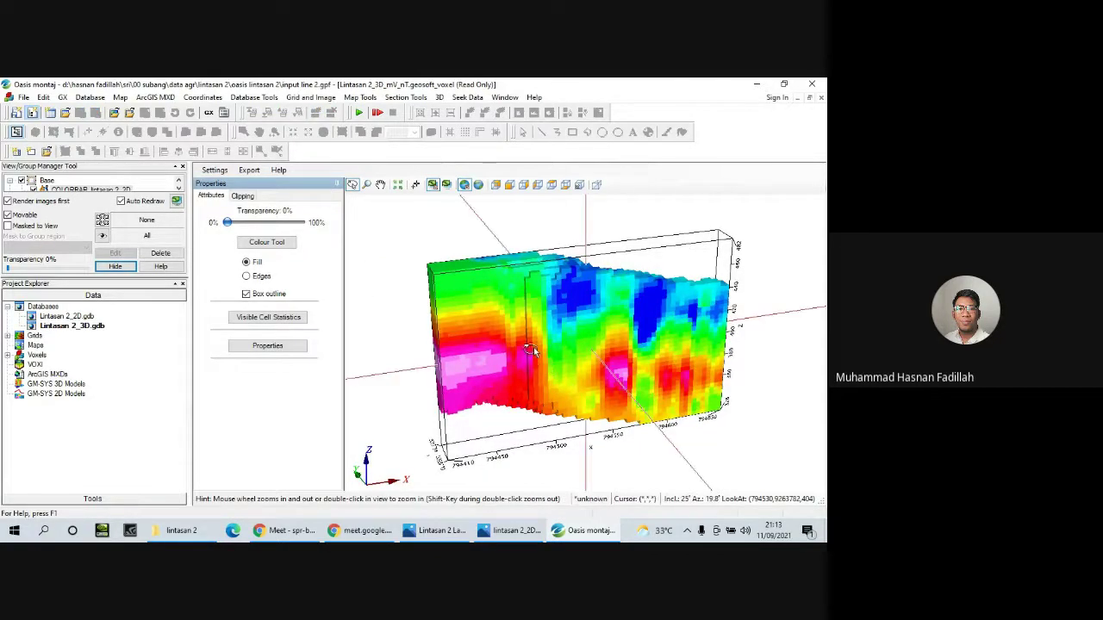
Clip the voxel's upper Z limit to 460 to inspect the cut, and restore the limit to 482.
left_click_drag(532, 351, 607, 284)
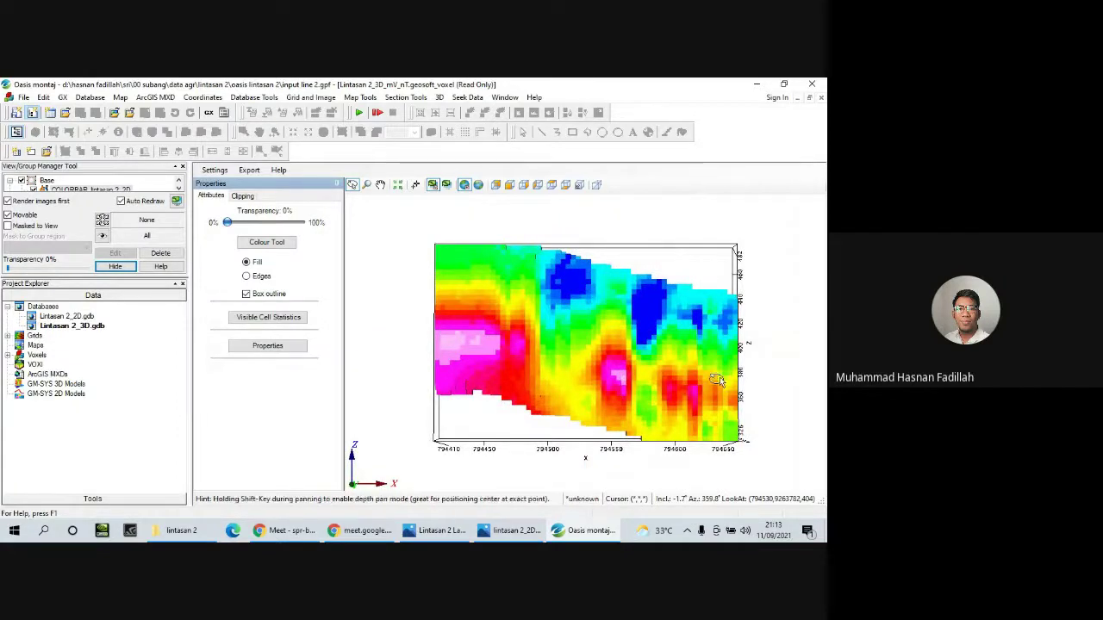
left_click_drag(612, 348, 428, 256)
scroll(517, 276, "up", 3)
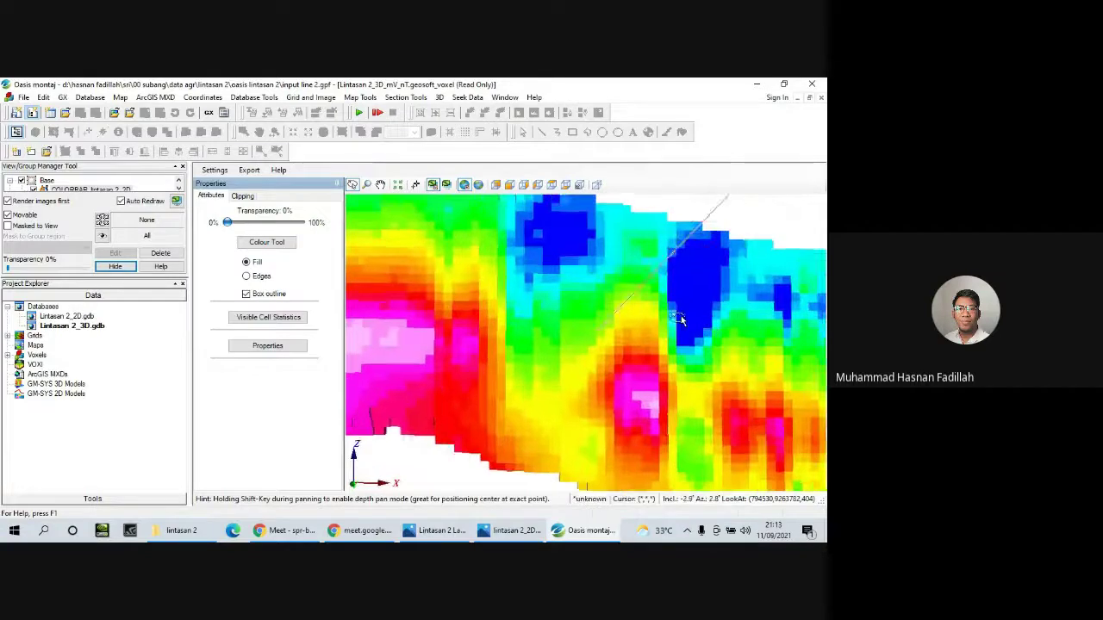
scroll(677, 316, "down", 4)
left_click(242, 195)
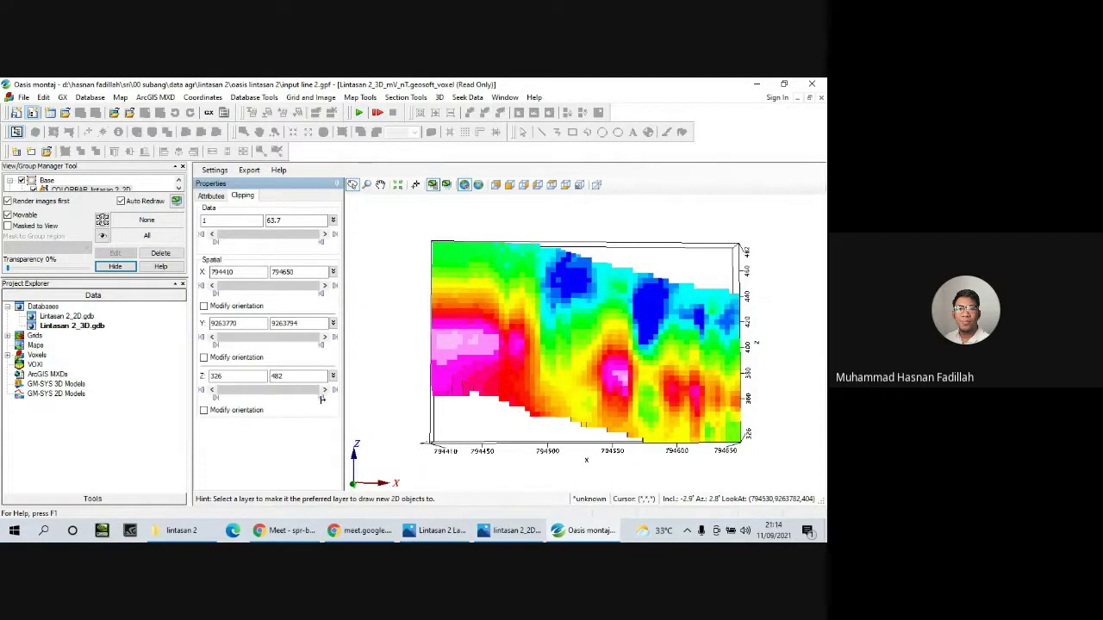
left_click_drag(322, 398, 305, 398)
mouse_move(633, 332)
left_mouse_down()
mouse_move(624, 490)
mouse_move(620, 336)
left_mouse_up()
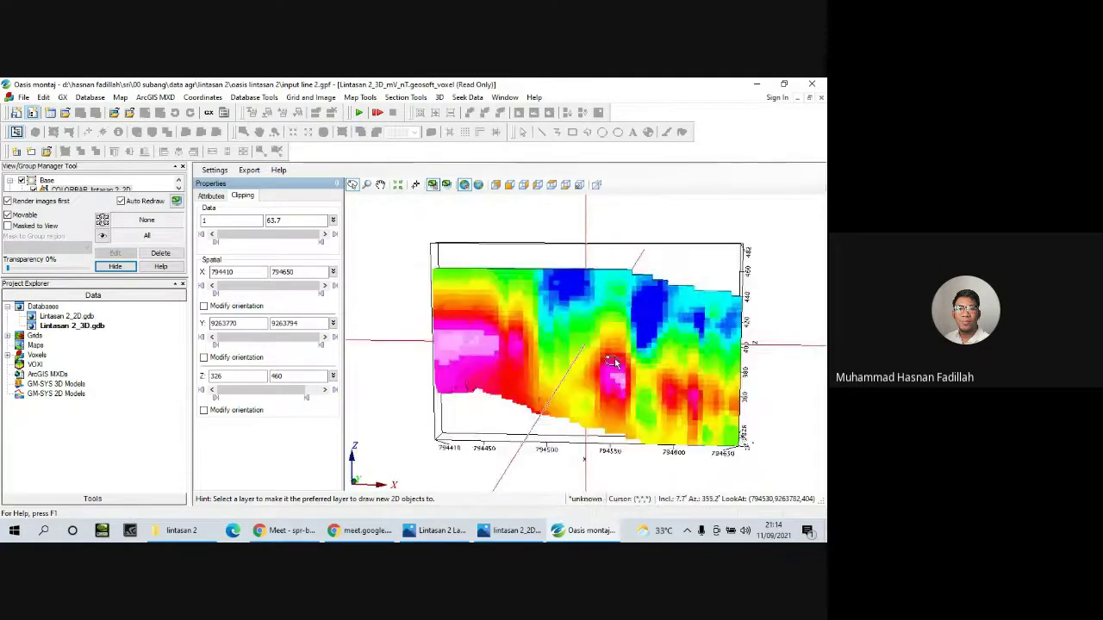
left_click(205, 374)
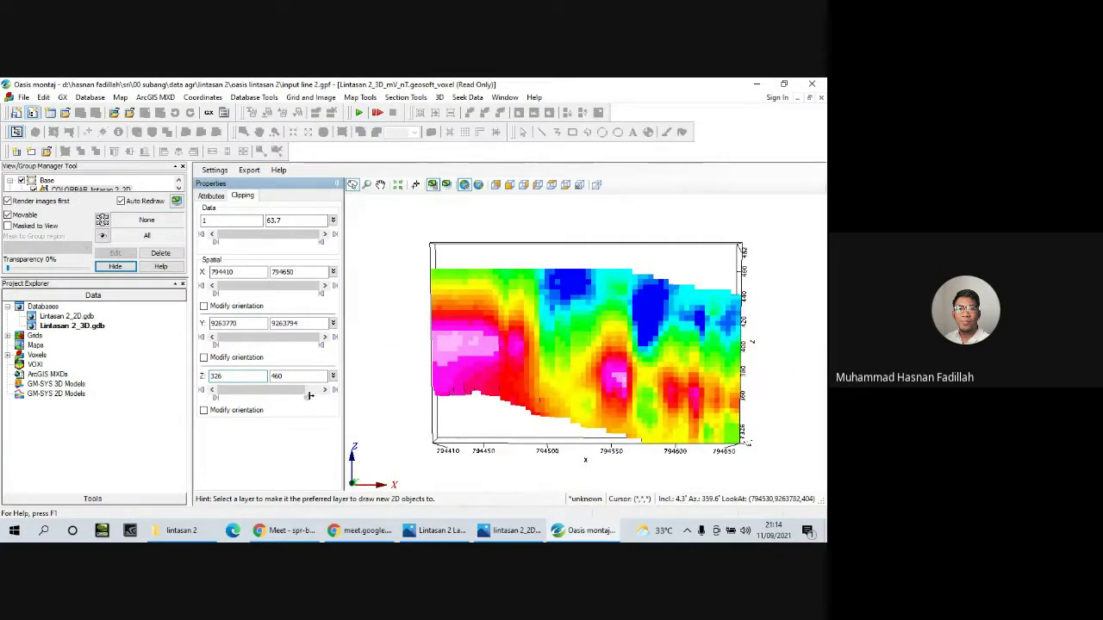
left_click_drag(319, 401, 325, 400)
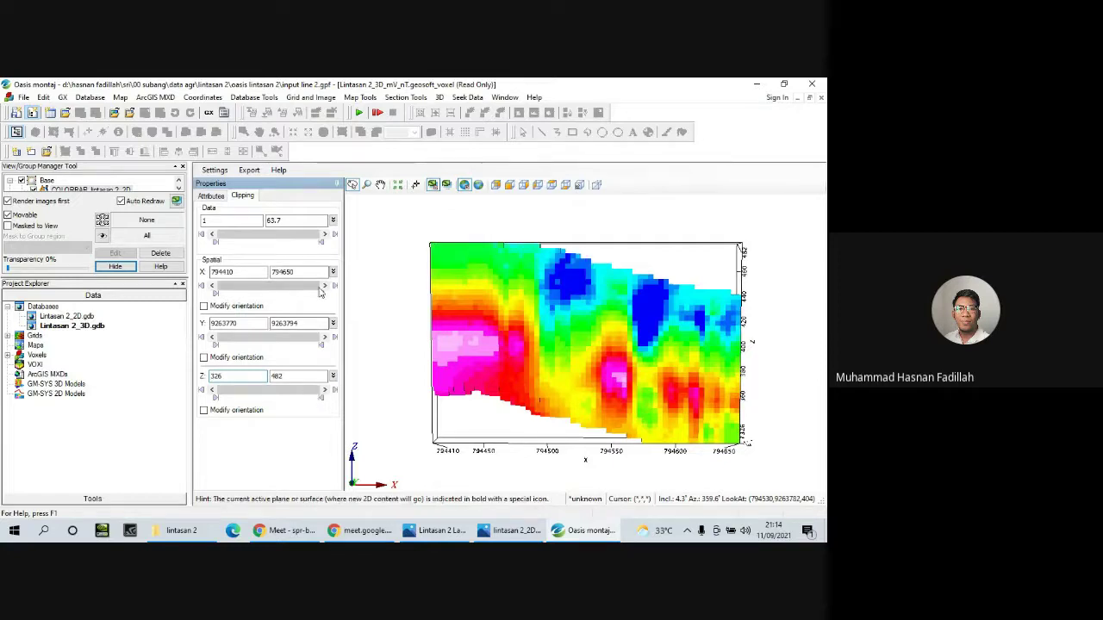
Clip the voxel's maximum X to 794570 to inspect its interior, and restore the limit to 794650.
left_click_drag(321, 292, 287, 295)
left_click_drag(558, 371, 621, 412)
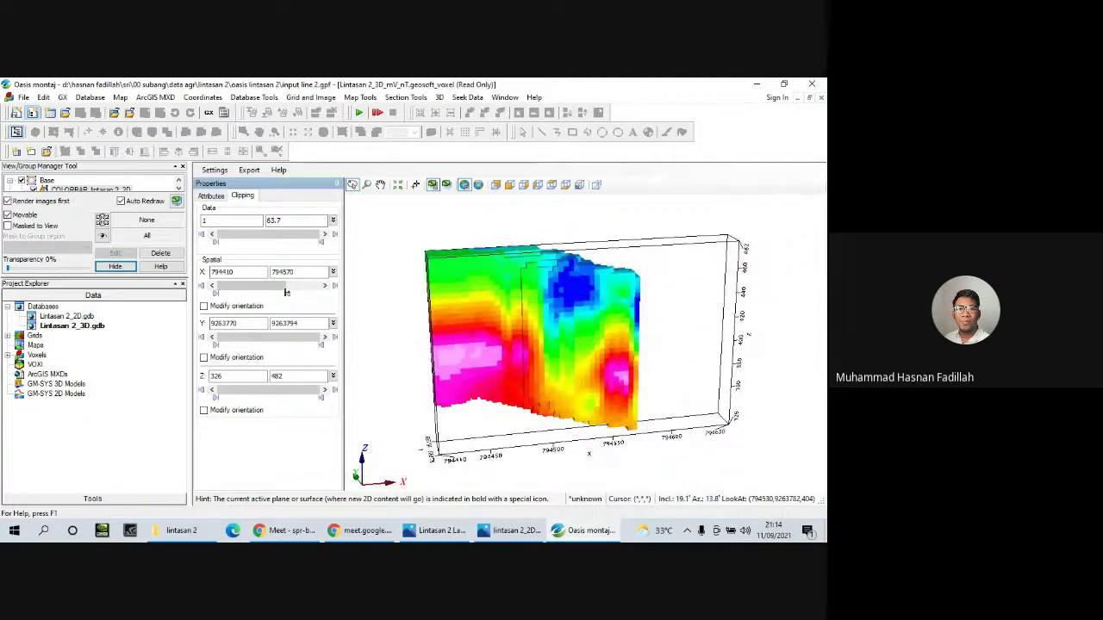
left_click_drag(287, 293, 341, 292)
left_click_drag(595, 362, 546, 290)
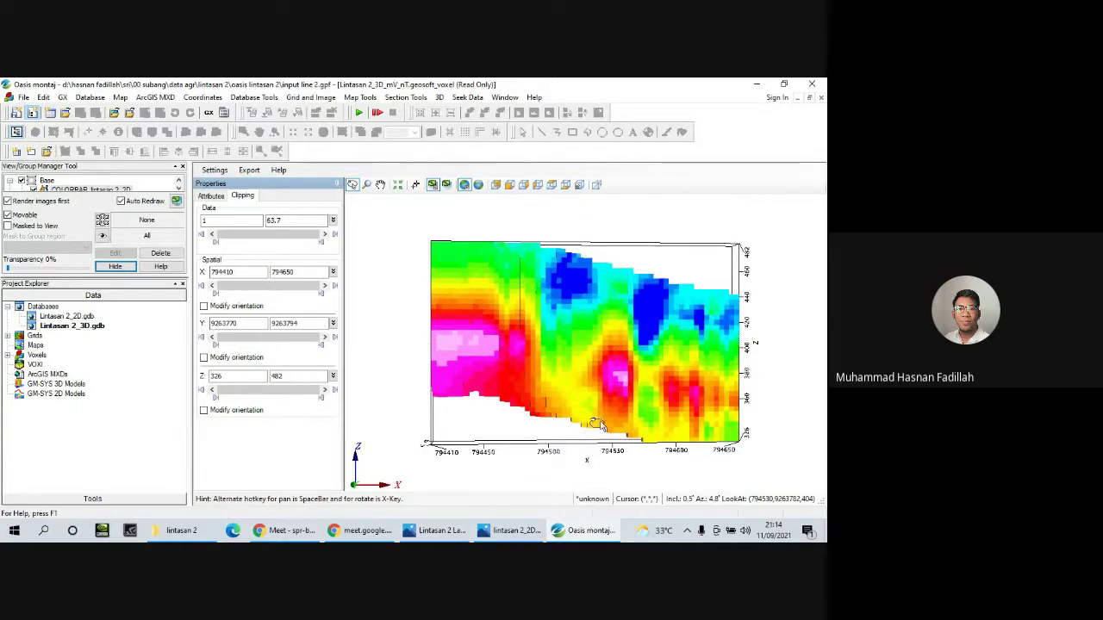
Switch to Photos and examine the section image lintasan 2_2D.jpg and the layout image Lintasan 2 Layout.png.
mouse_move(513, 529)
left_click(530, 481)
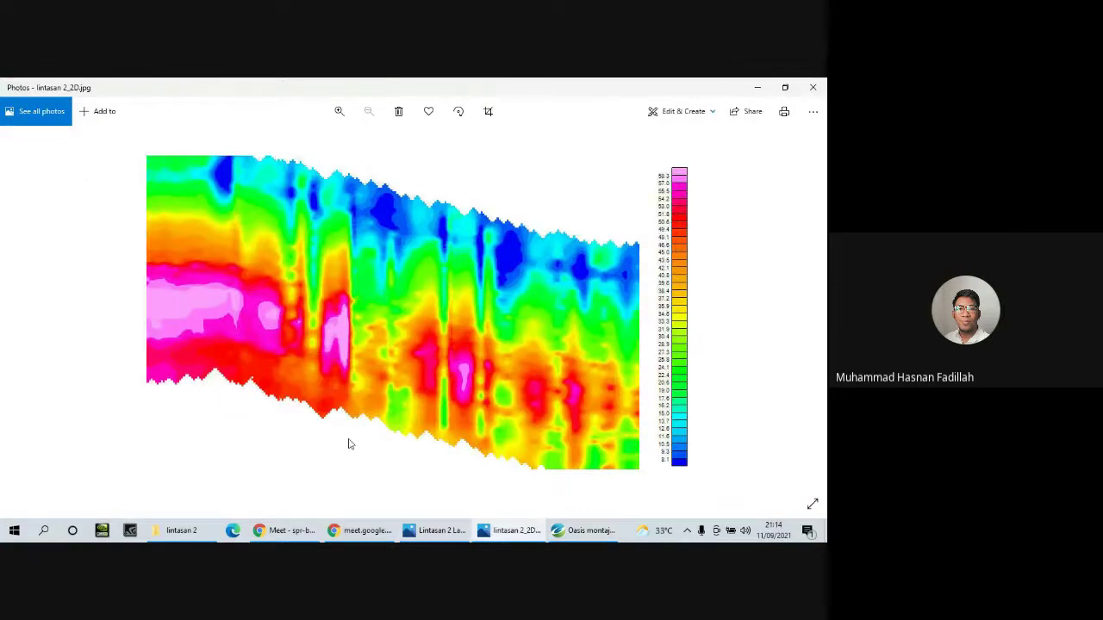
left_click(436, 531)
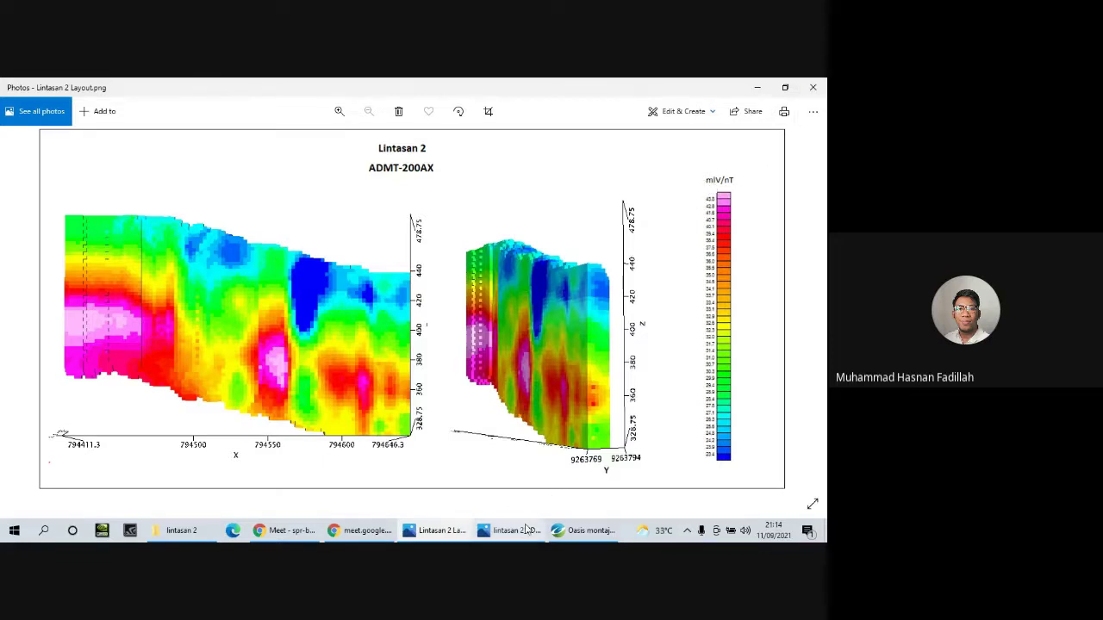
mouse_move(507, 536)
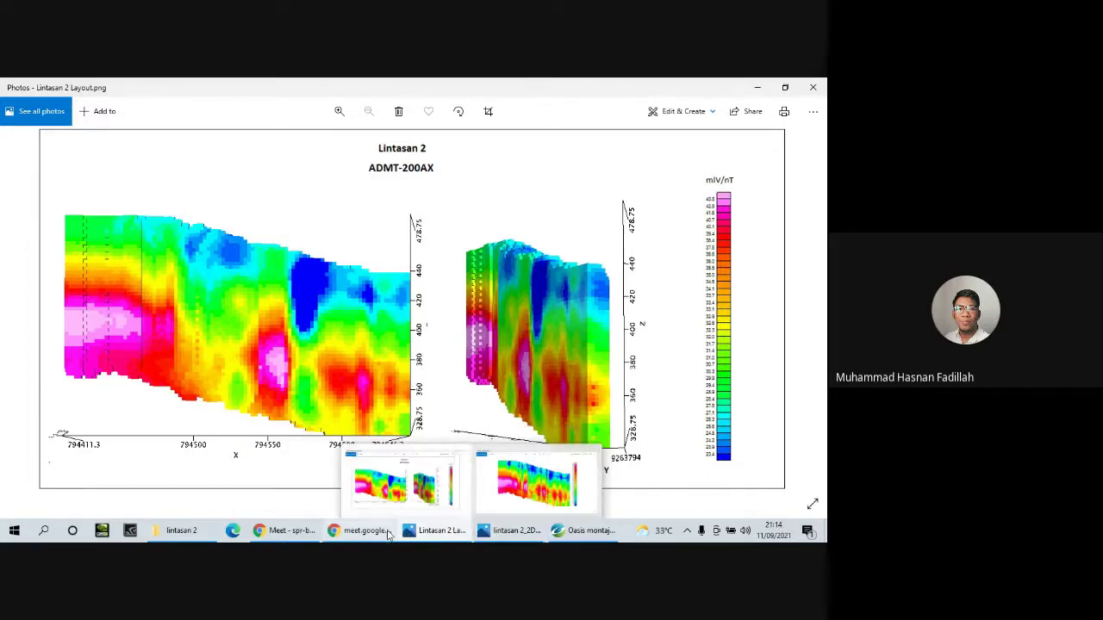
mouse_move(376, 536)
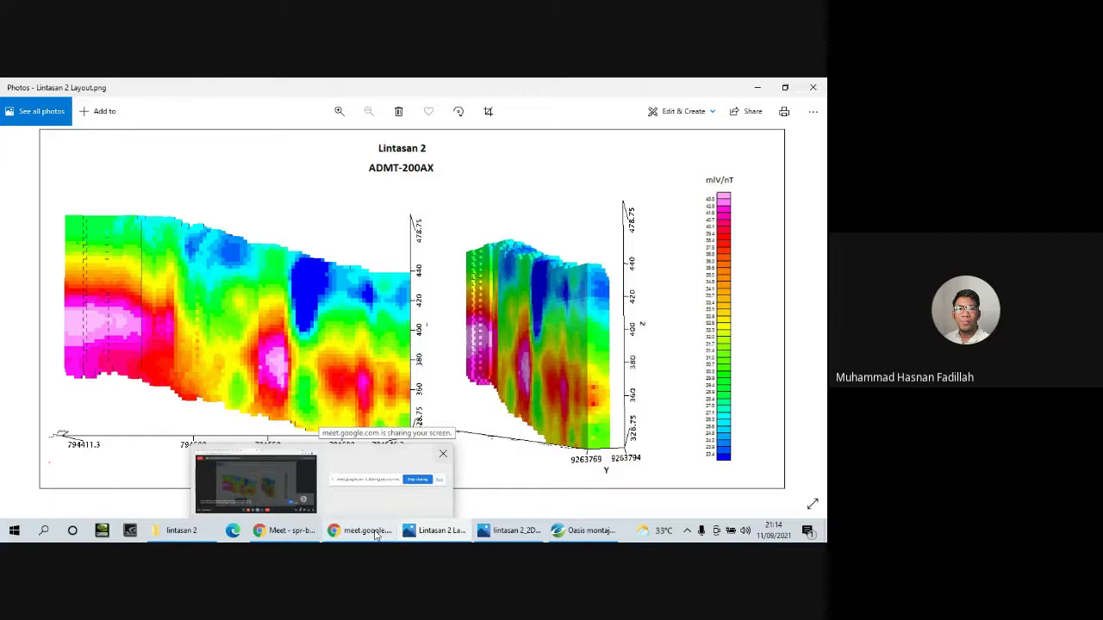
left_click(376, 534)
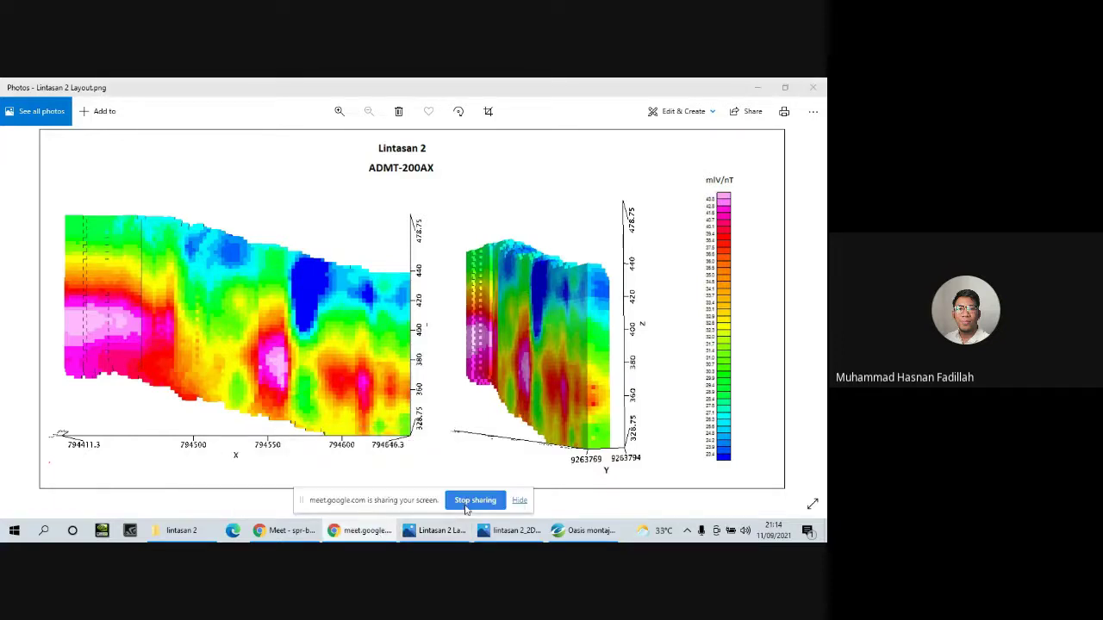
left_click(285, 530)
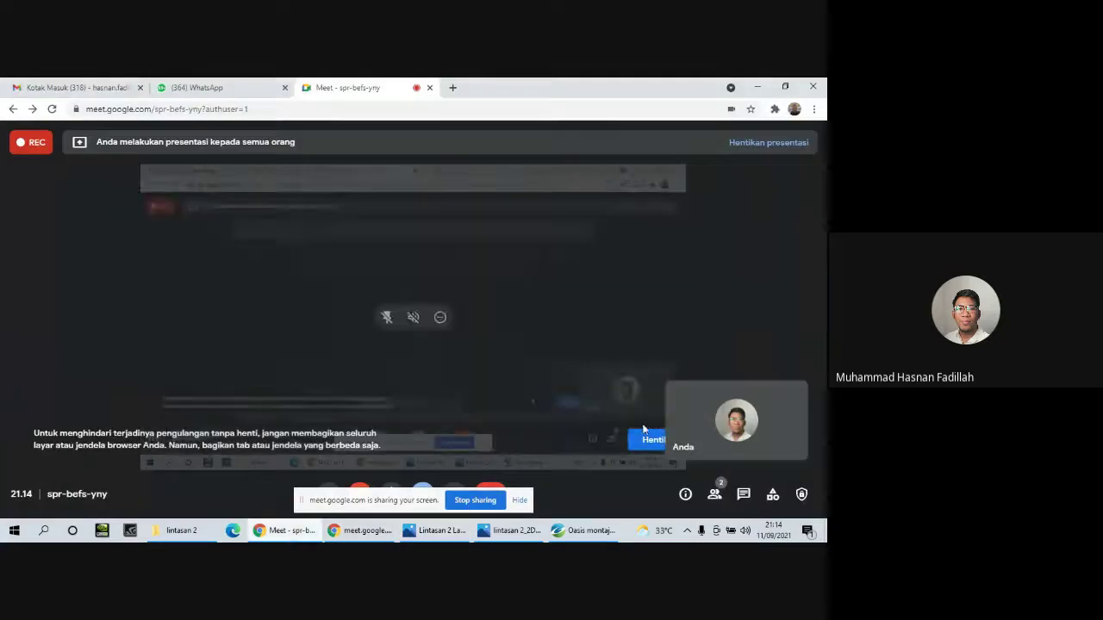